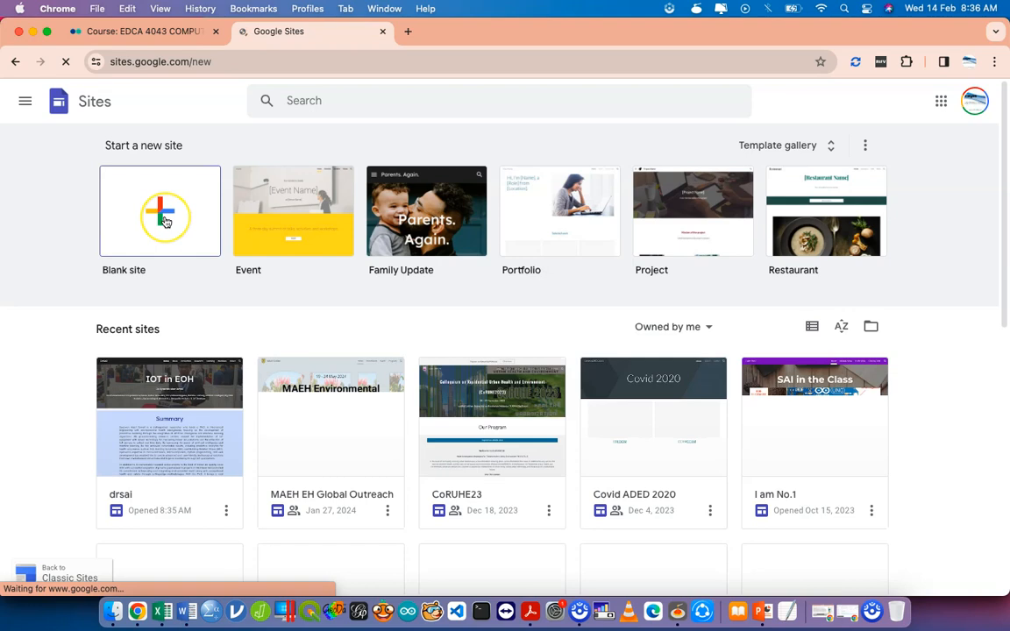
Start a new blank site and select the 'Your page title' header text for editing.
left_click(190, 216)
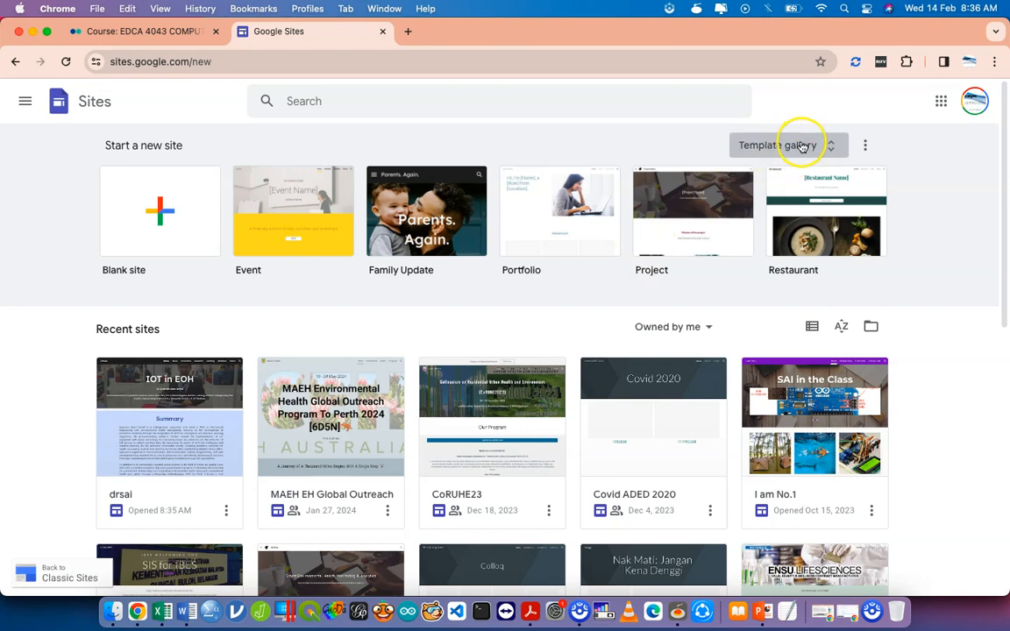
left_click(160, 233)
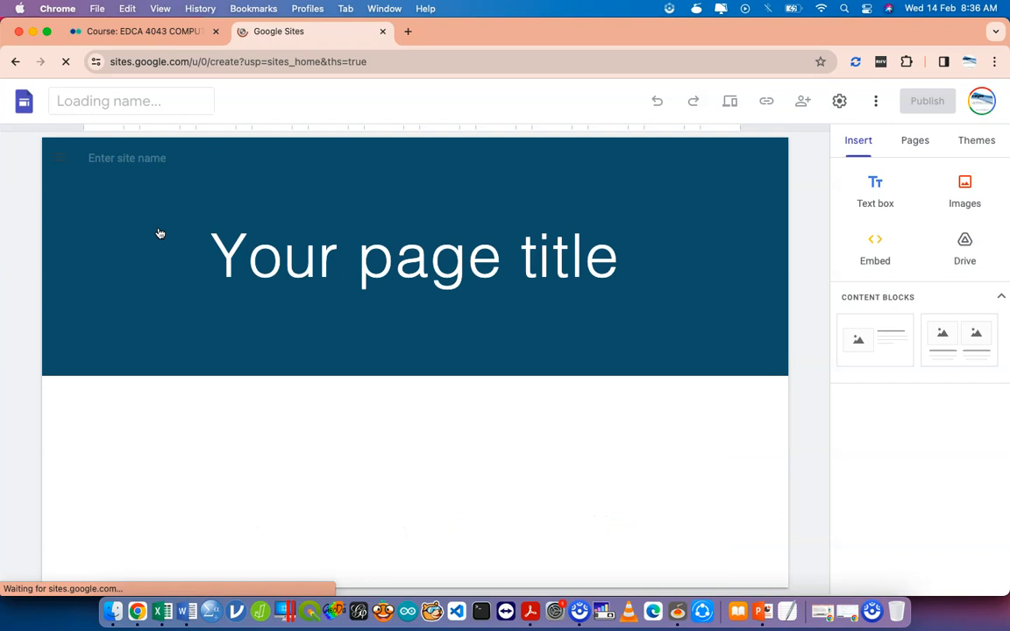
left_click(275, 249)
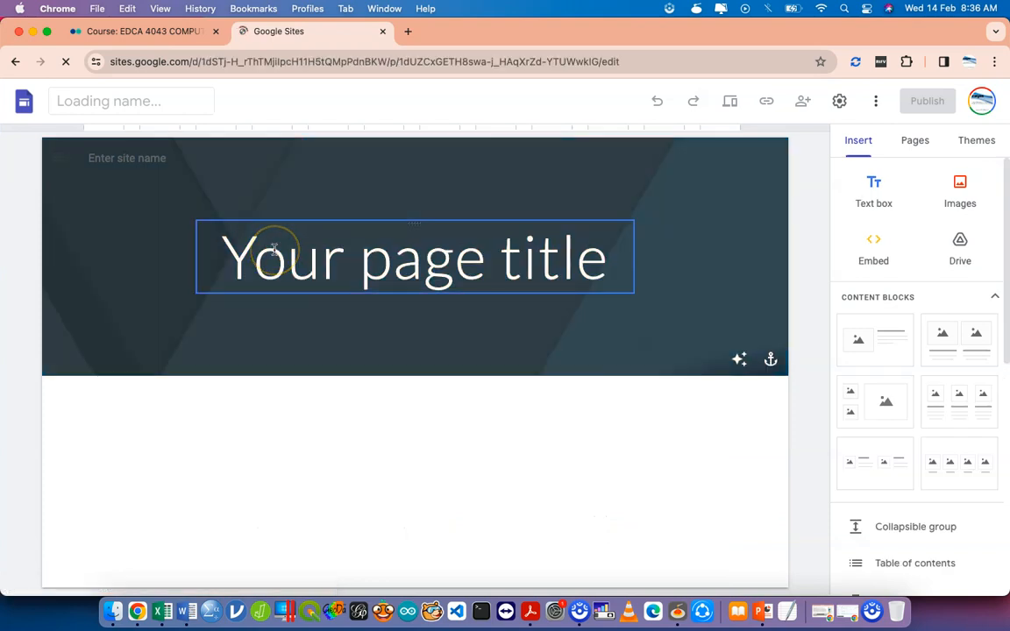
double_click(274, 249)
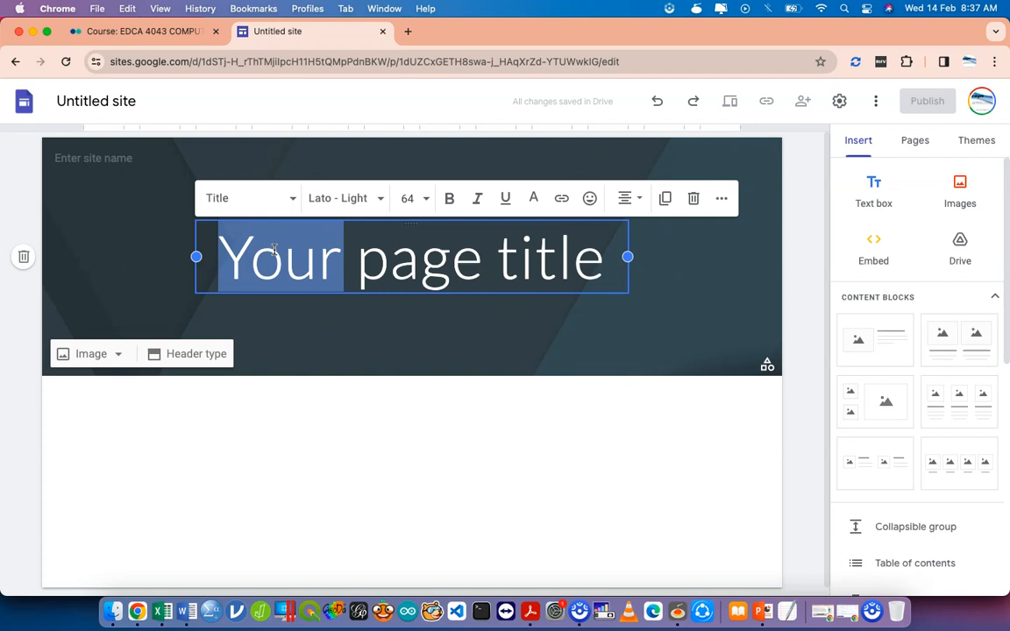
View the IHeRD24 conference site and its Schedule page in a new tab, then return to the editor.
left_click(407, 31)
type("iherd24.ilkkmsb.edu.my")
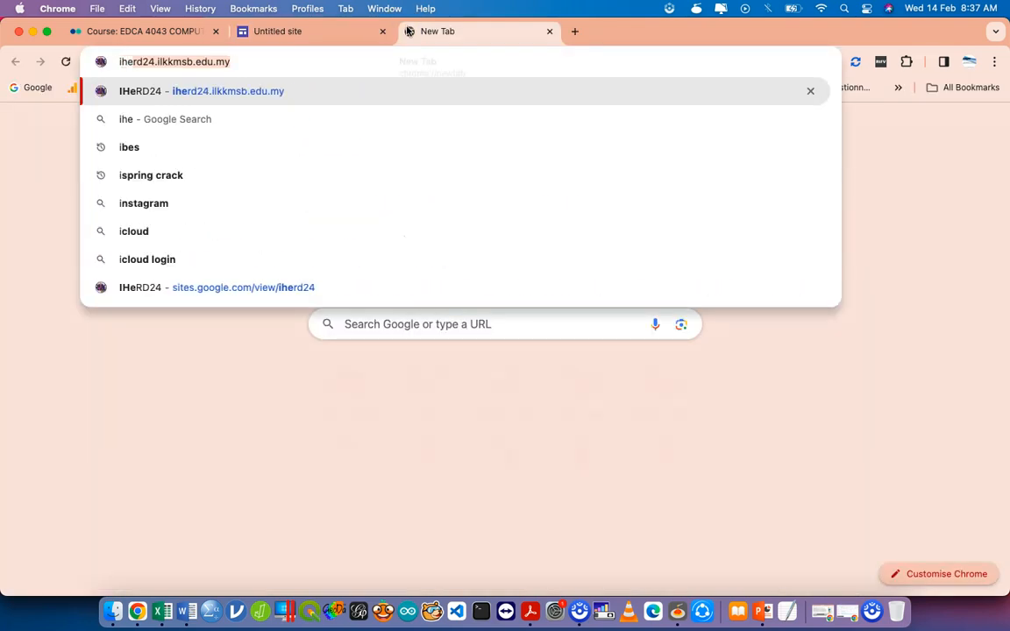
key("Return")
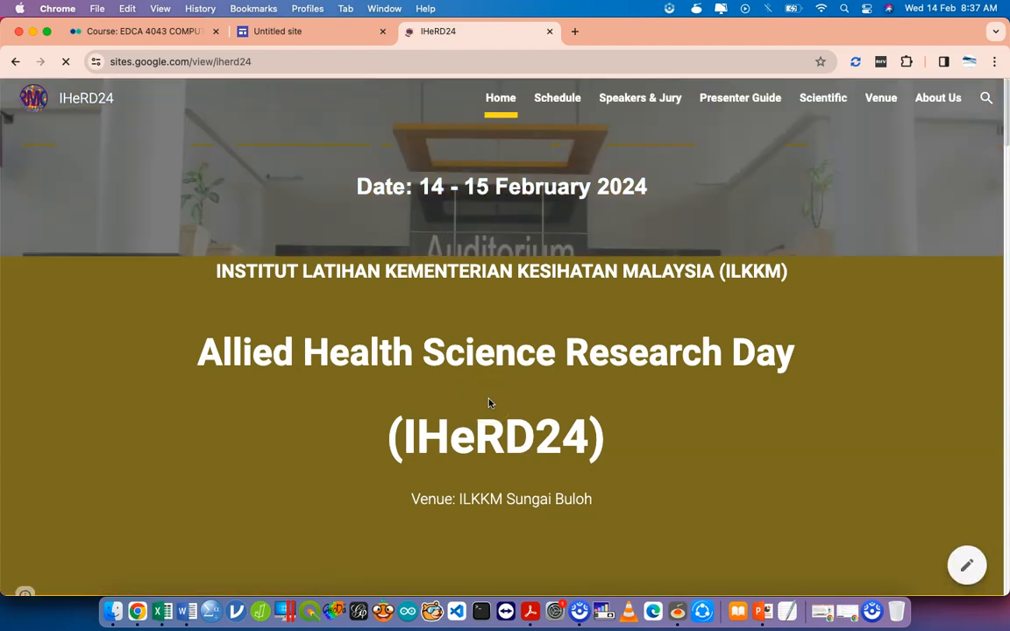
scroll(489, 404, "down", 6)
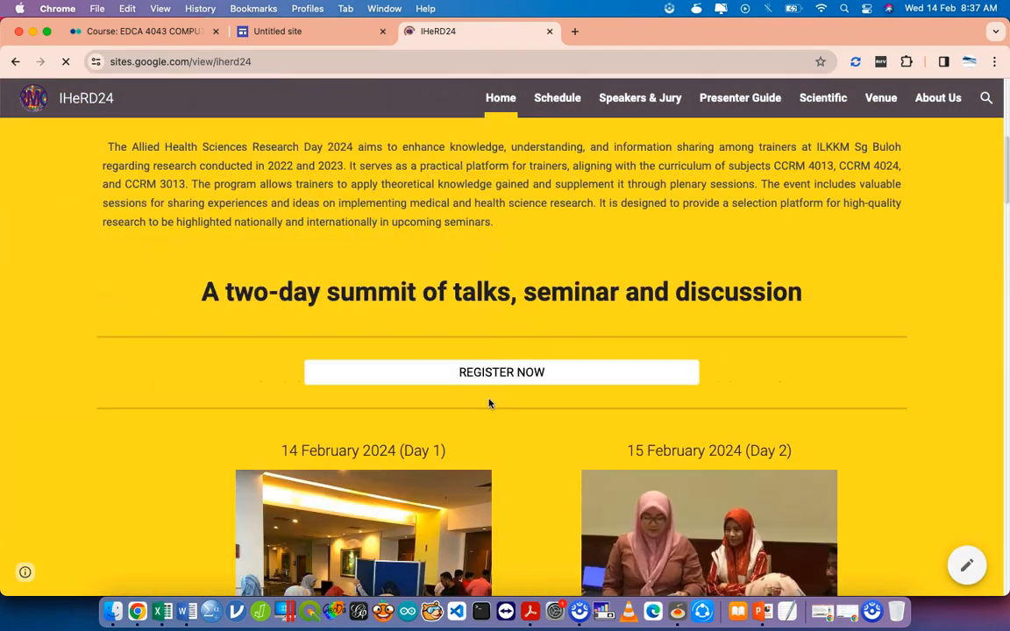
scroll(490, 403, "down", 8)
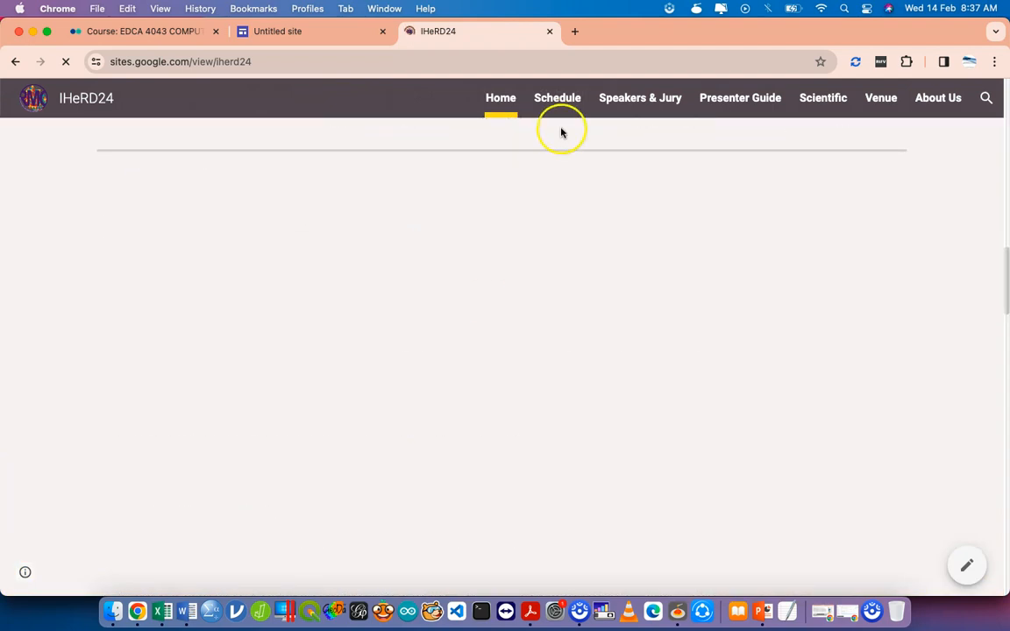
left_click(559, 99)
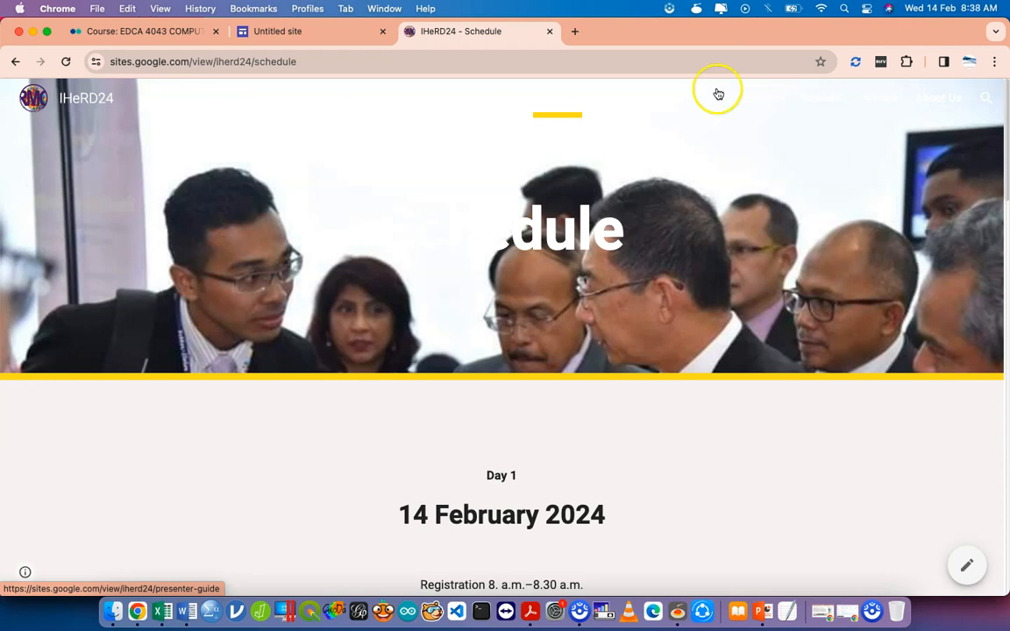
left_click(311, 37)
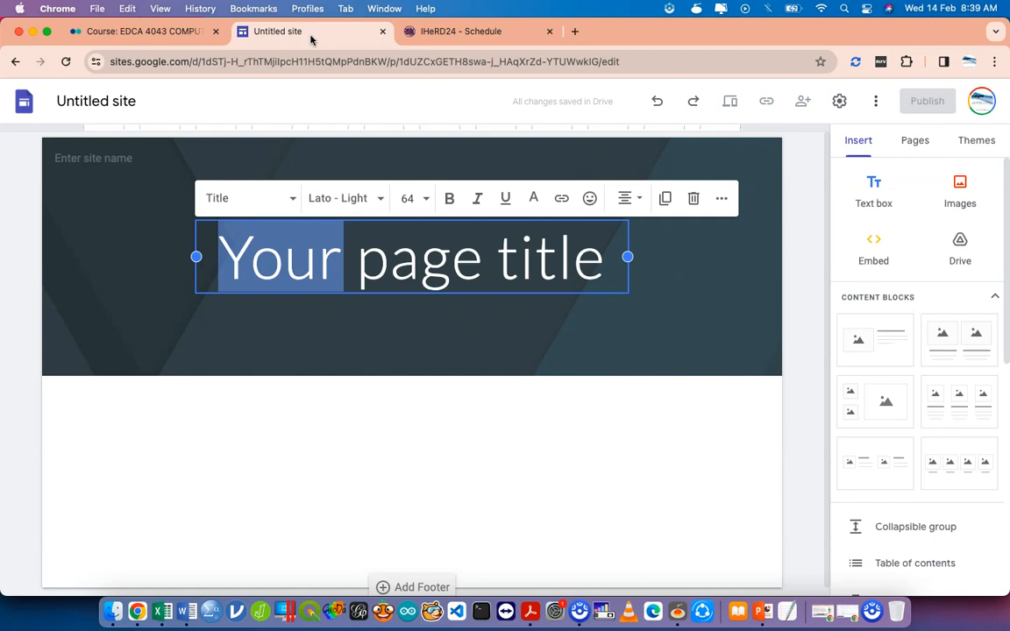
Replace the header title with 'This is Me' and name the site 'DrSAI'.
triple_click(404, 254)
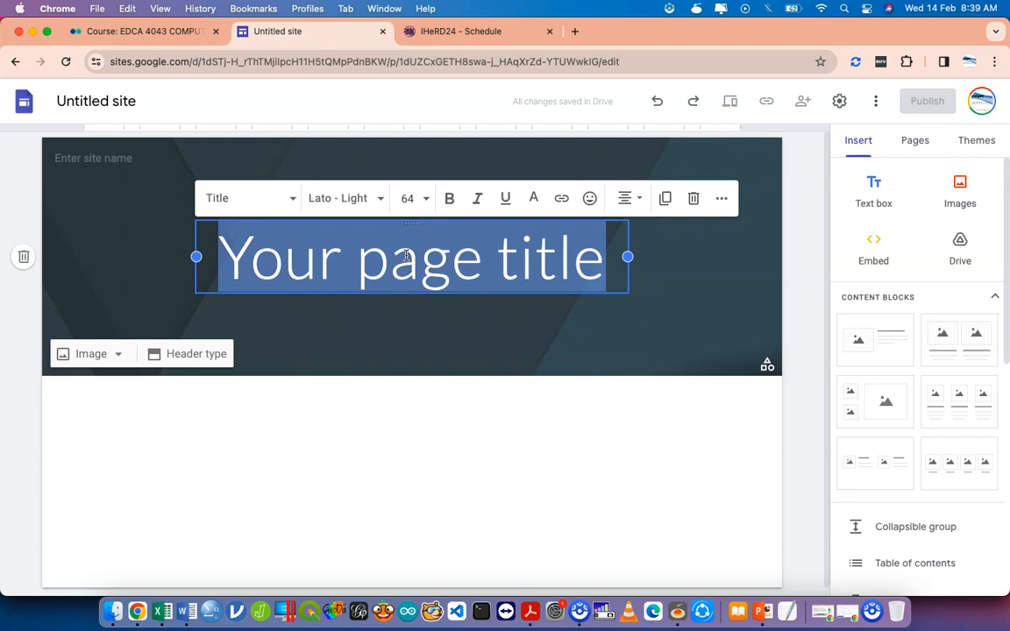
type("This is Me")
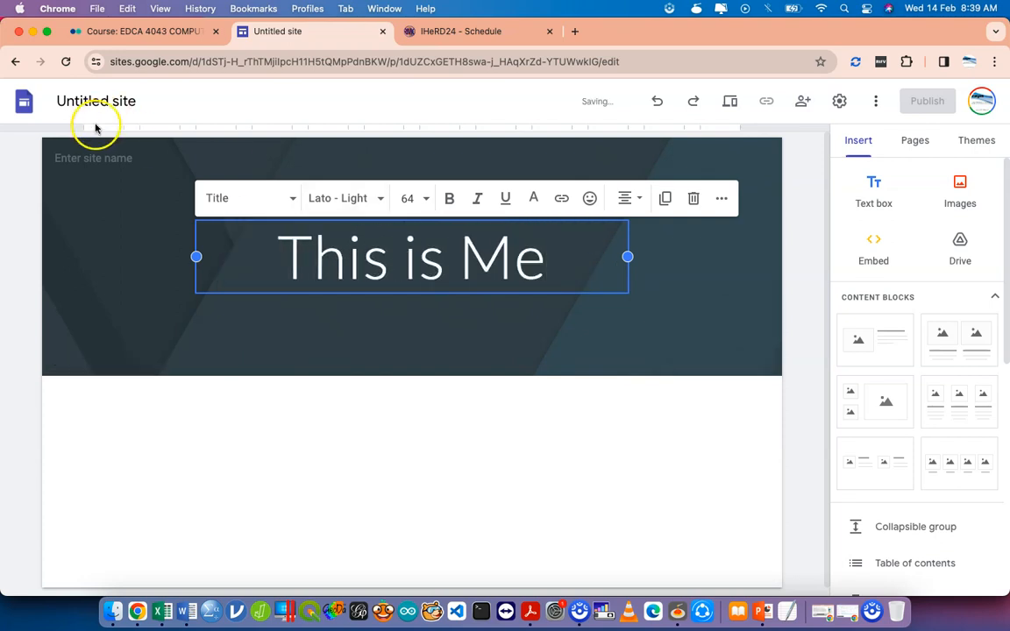
left_click(100, 89)
type("S")
key("BackSpace")
type("DrSAl")
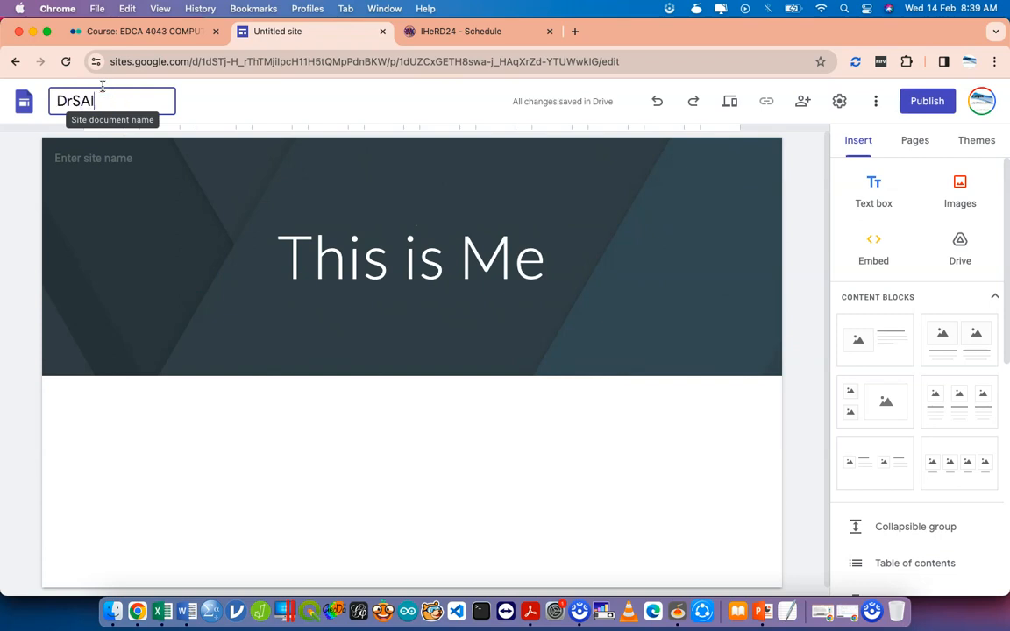
key("Return")
left_click(387, 333)
scroll(395, 423, "down", 1)
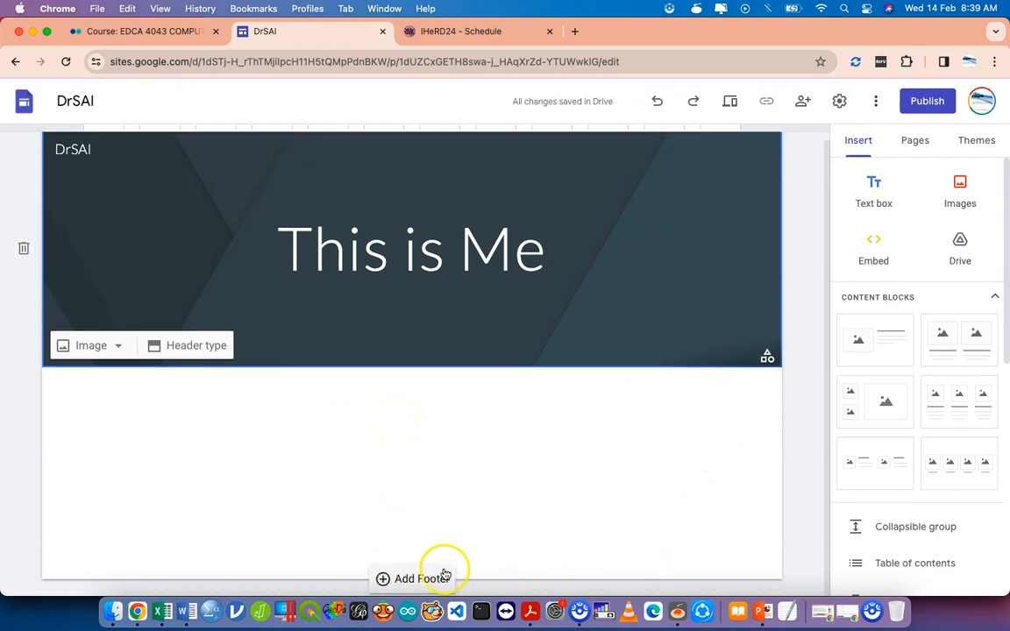
Add a page footer containing an '@' credit with the site owner's name.
left_click(421, 578)
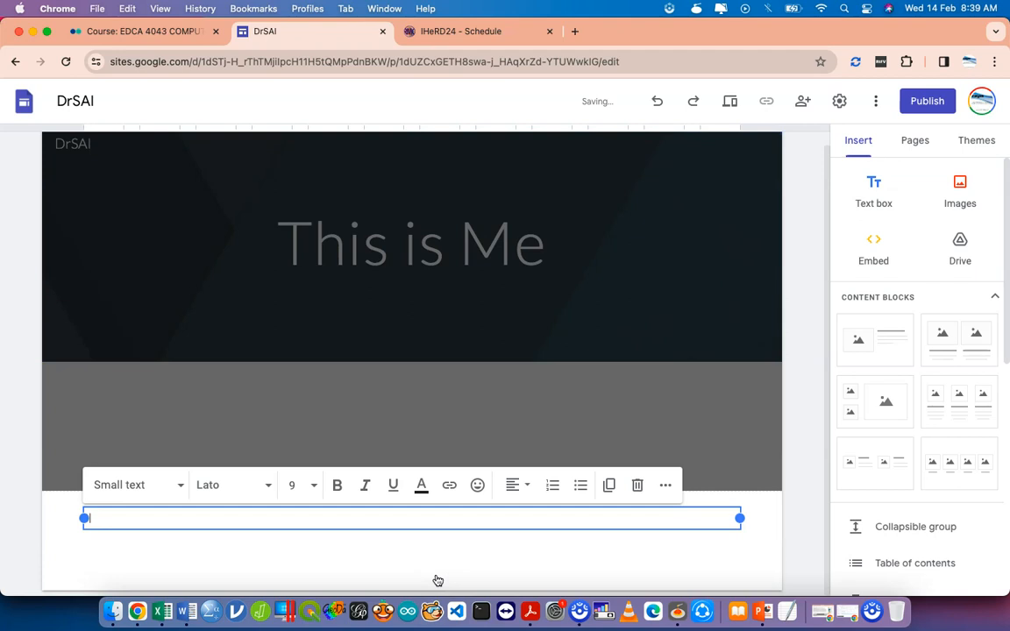
left_click(338, 552)
left_click(589, 536)
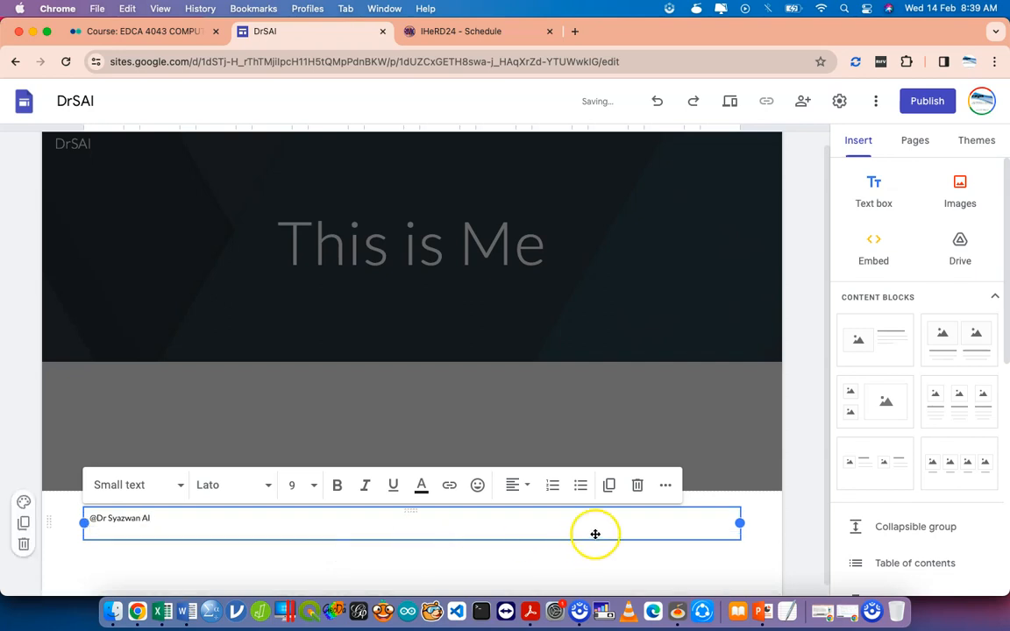
left_click(565, 419)
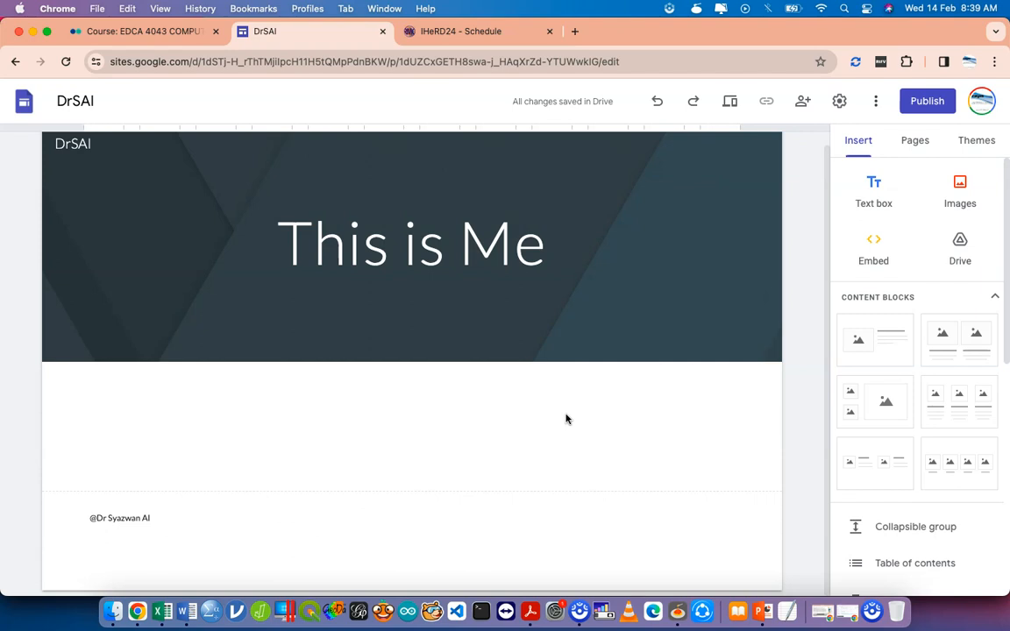
left_click(534, 282)
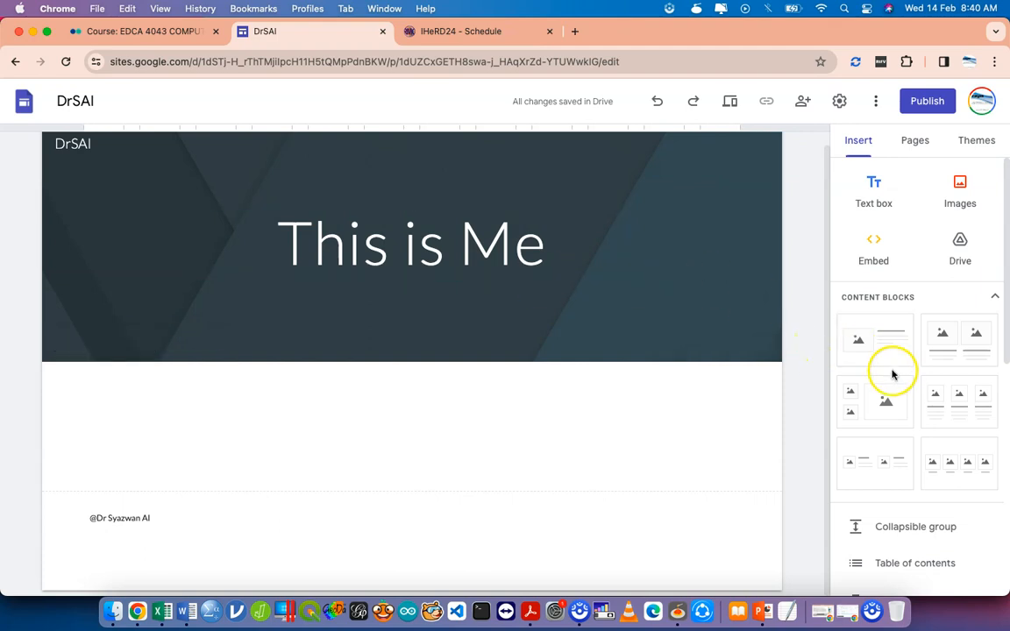
Insert a two-image content block below the header and select its left image column.
scroll(894, 378, "down", 2)
scroll(894, 379, "up", 1)
left_click(953, 316)
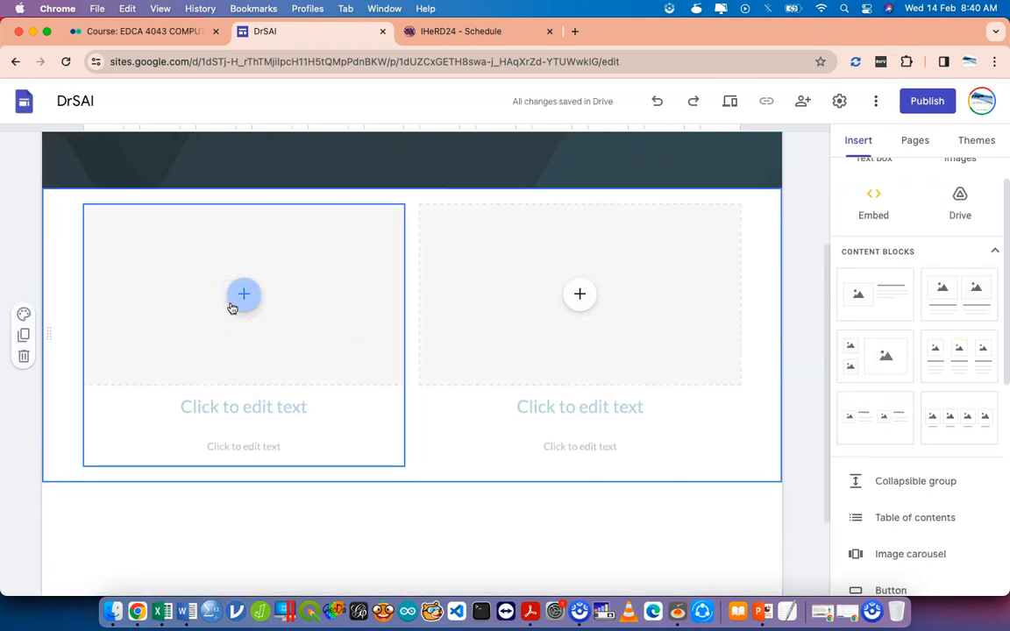
left_click(233, 306)
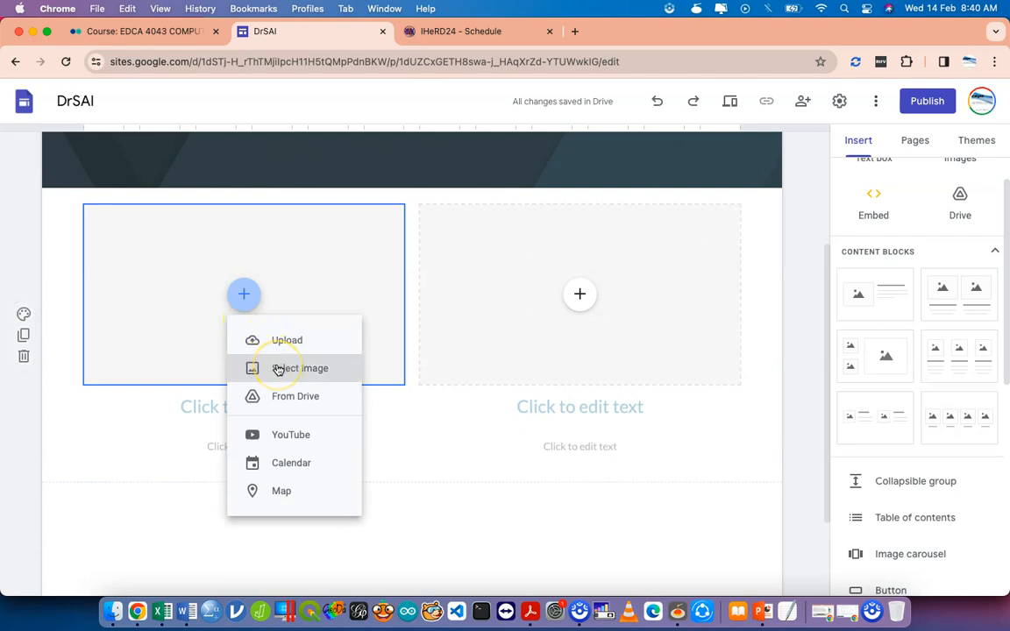
left_click(440, 439)
left_click(371, 429)
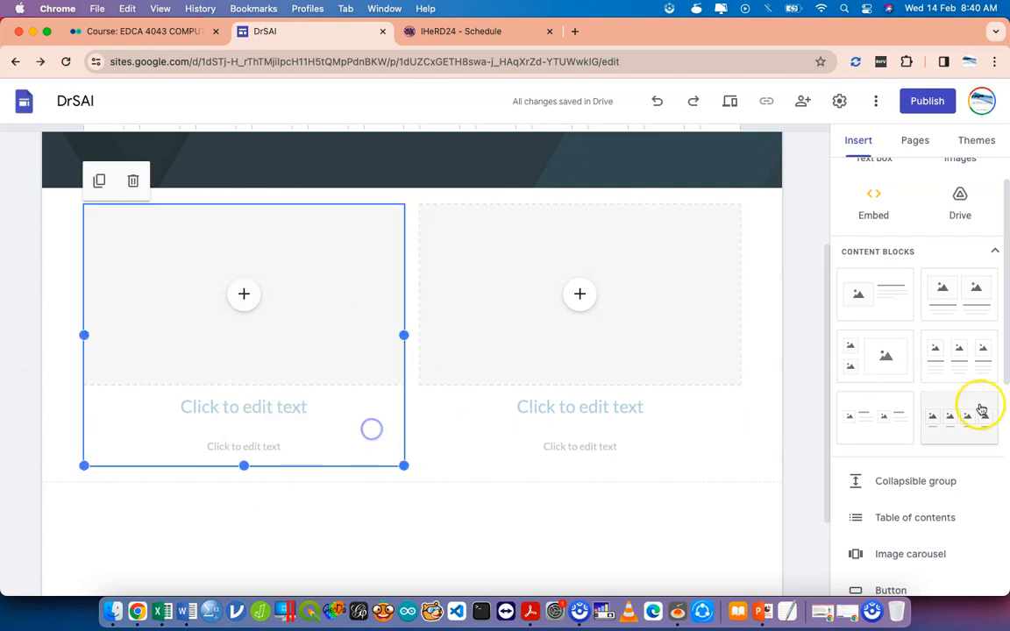
Delete the wrong content blocks, re-insert the two-image block and open its left image options.
left_click(881, 318)
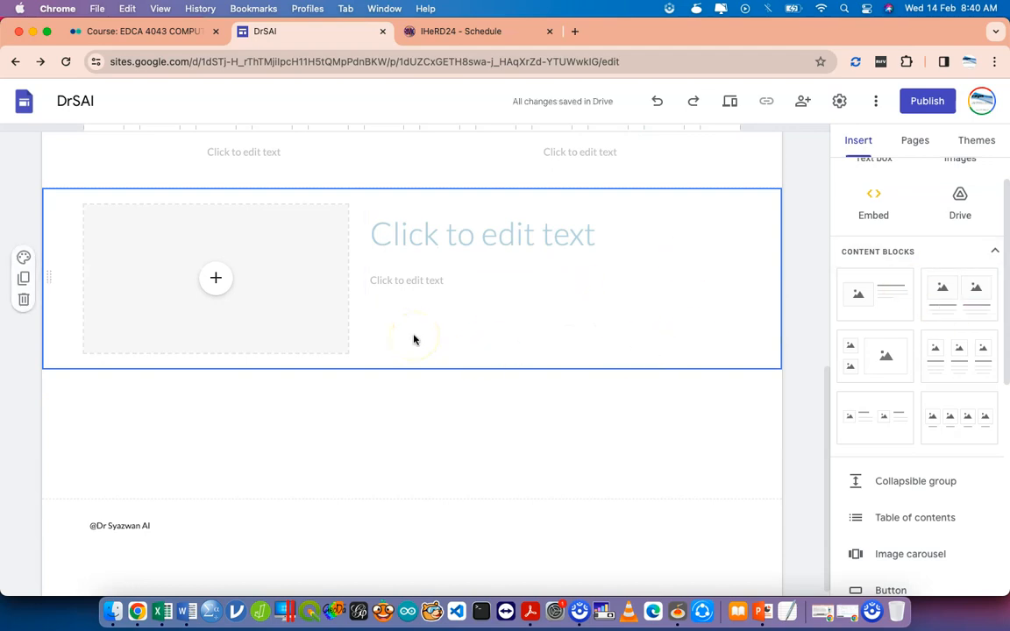
left_click(23, 300)
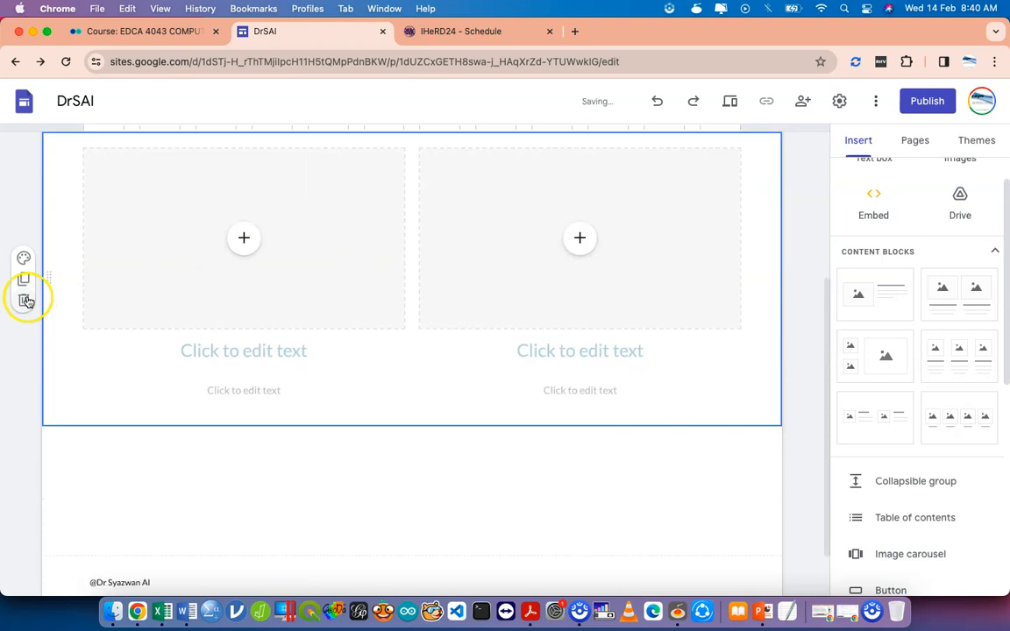
left_click(24, 302)
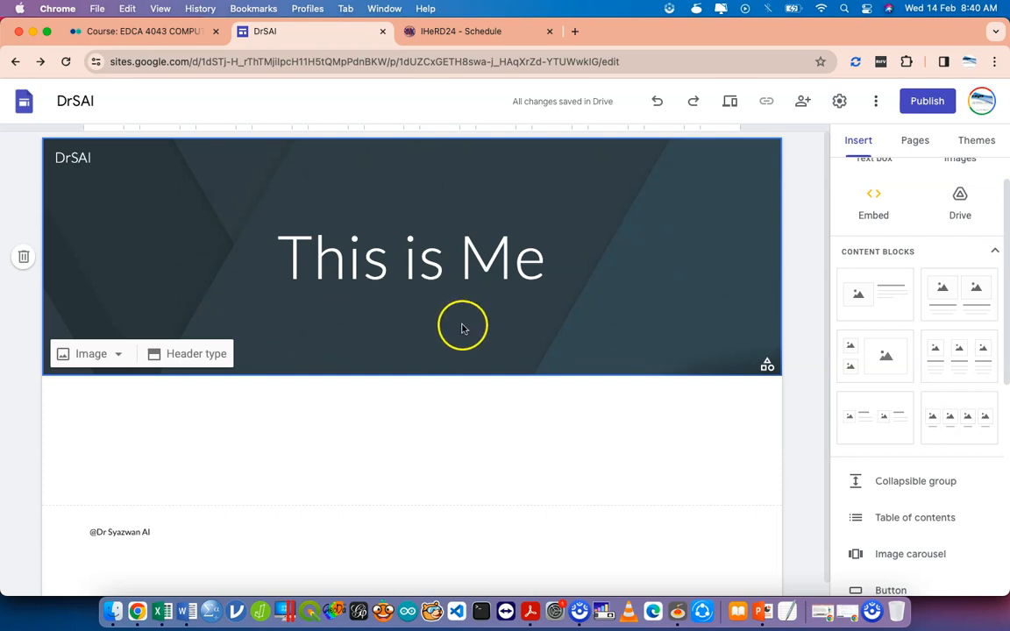
left_click(971, 295)
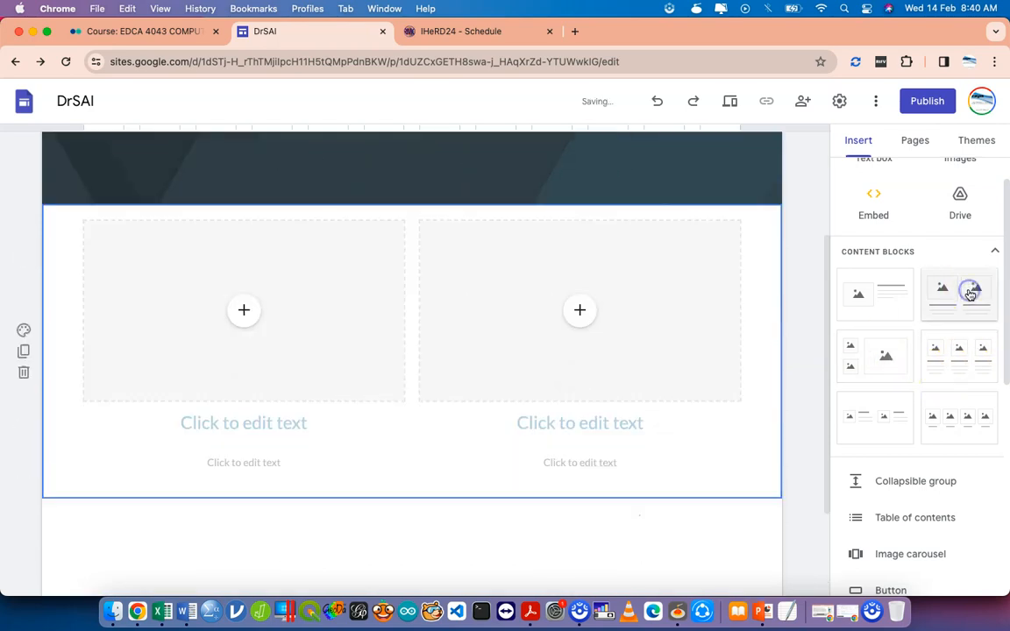
left_click(247, 296)
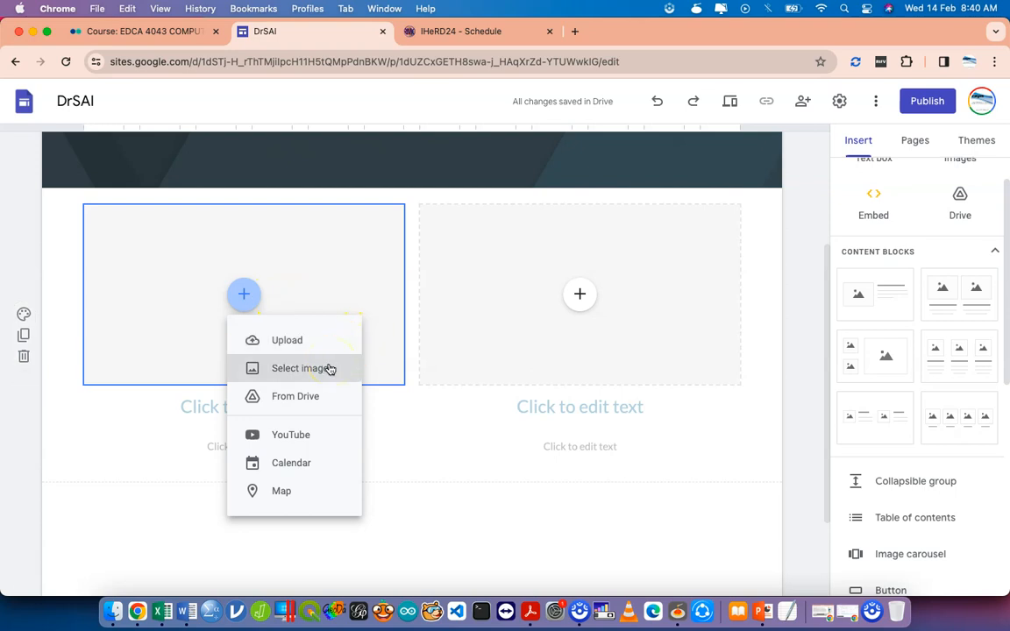
Fill the left image slot with the yellow-cap swimmer photo from a Google Images 'swimming' search.
left_click(330, 368)
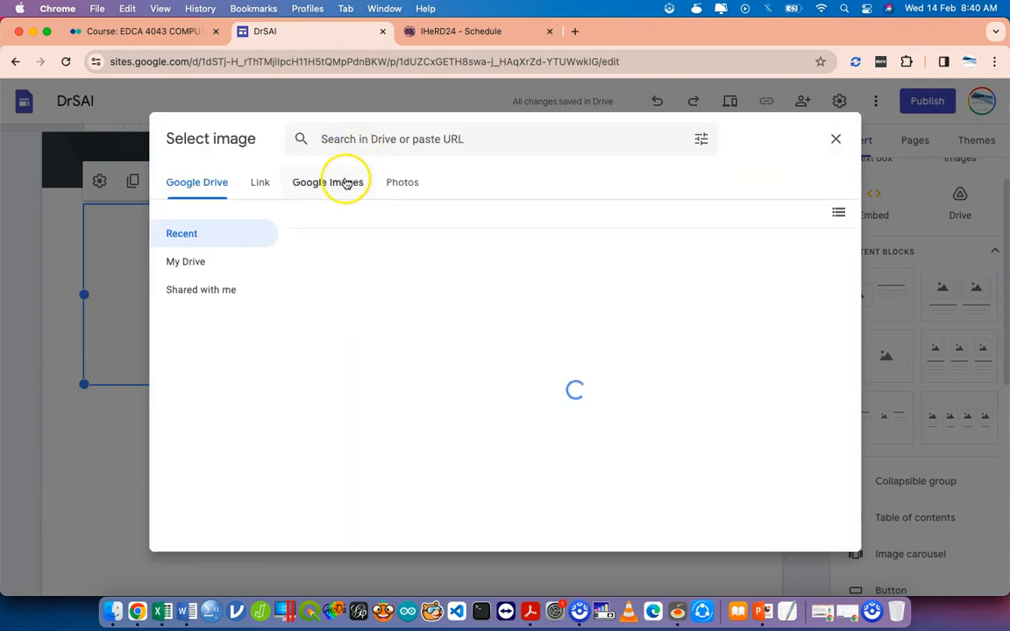
left_click(346, 183)
left_click(355, 141)
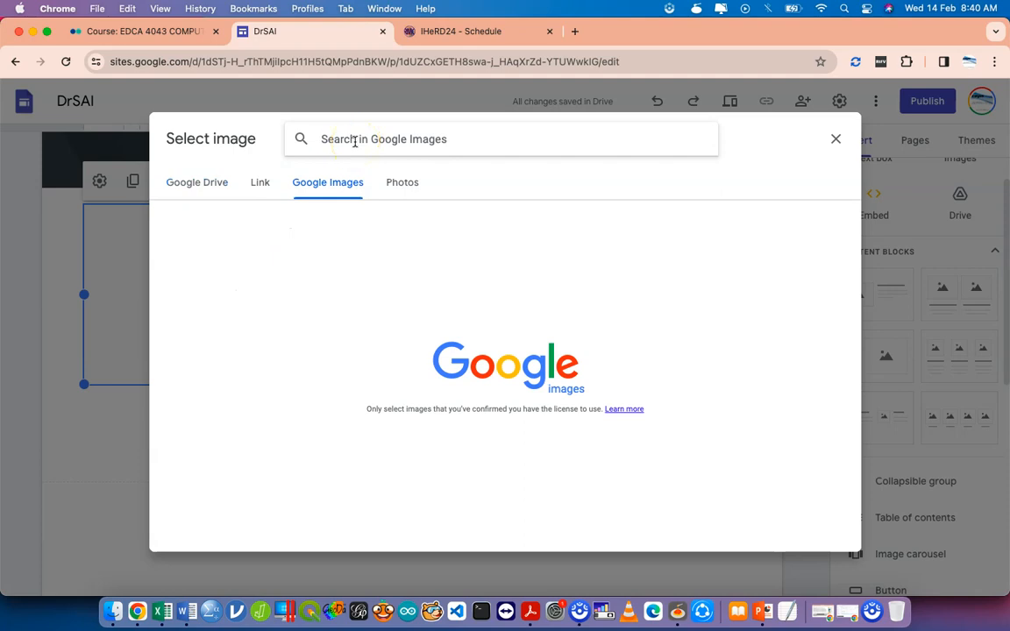
type("swimming")
key("Return")
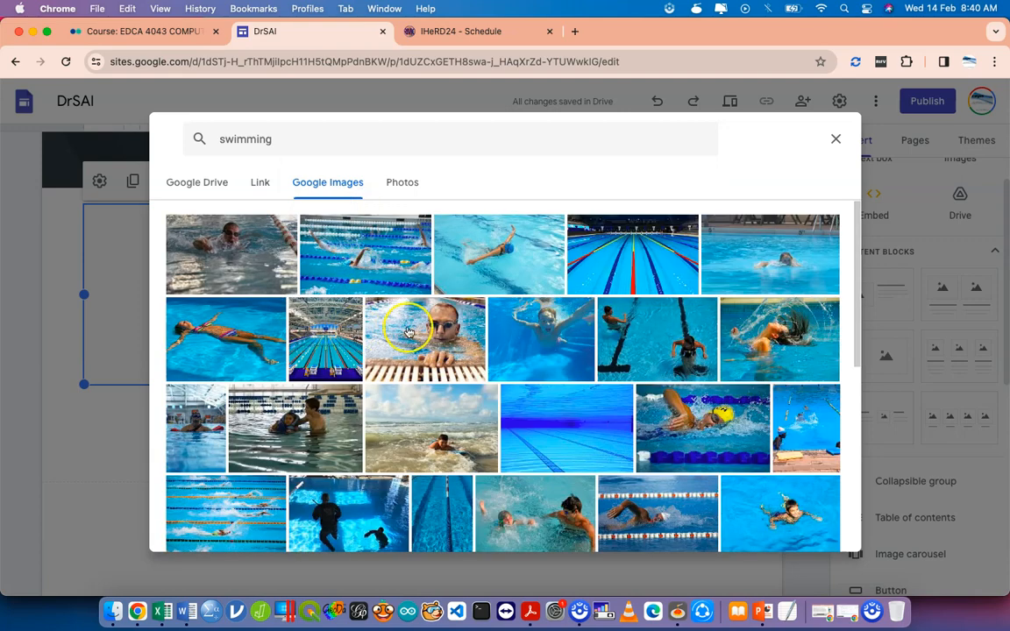
left_click(694, 412)
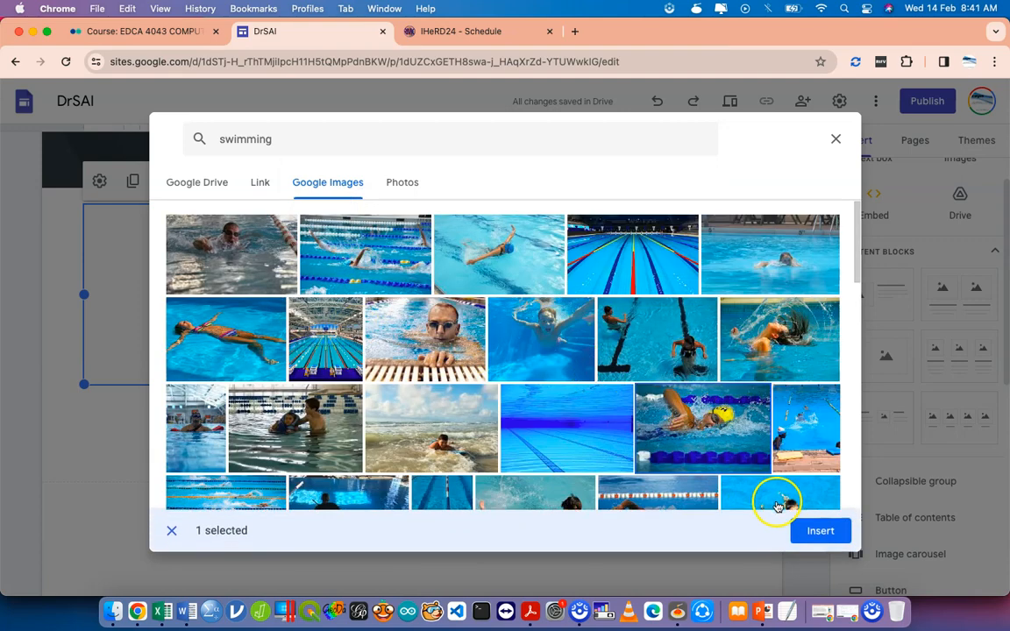
left_click(818, 531)
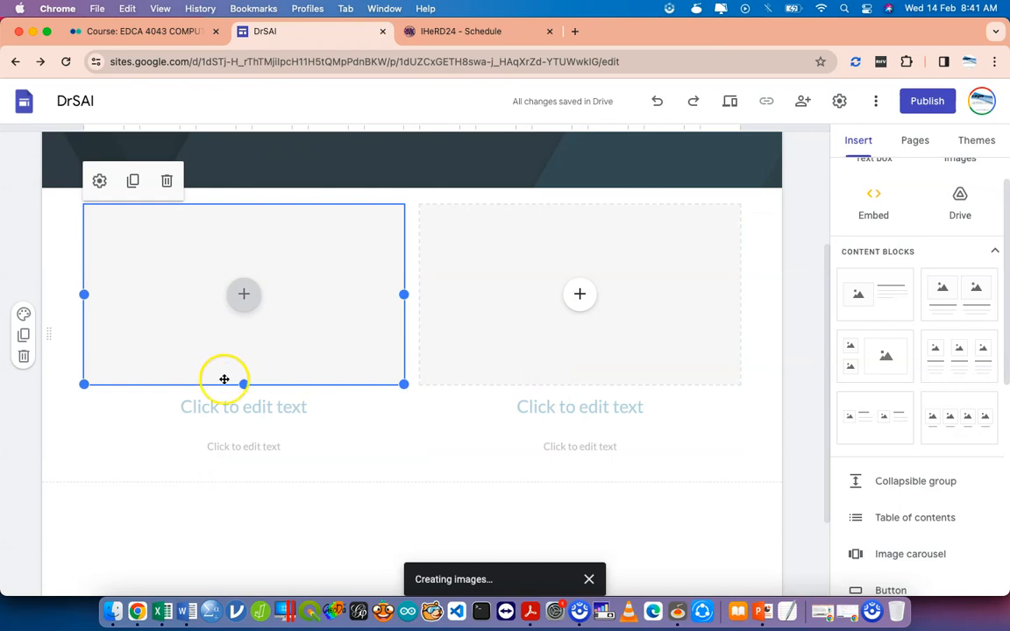
Caption the swimmer photo with heading 'Hobby' and subtitle 'CLICK TO LEARN MORE'.
left_click(235, 407)
type("Hobbi")
key("BackSpace")
type("y")
left_click(266, 450)
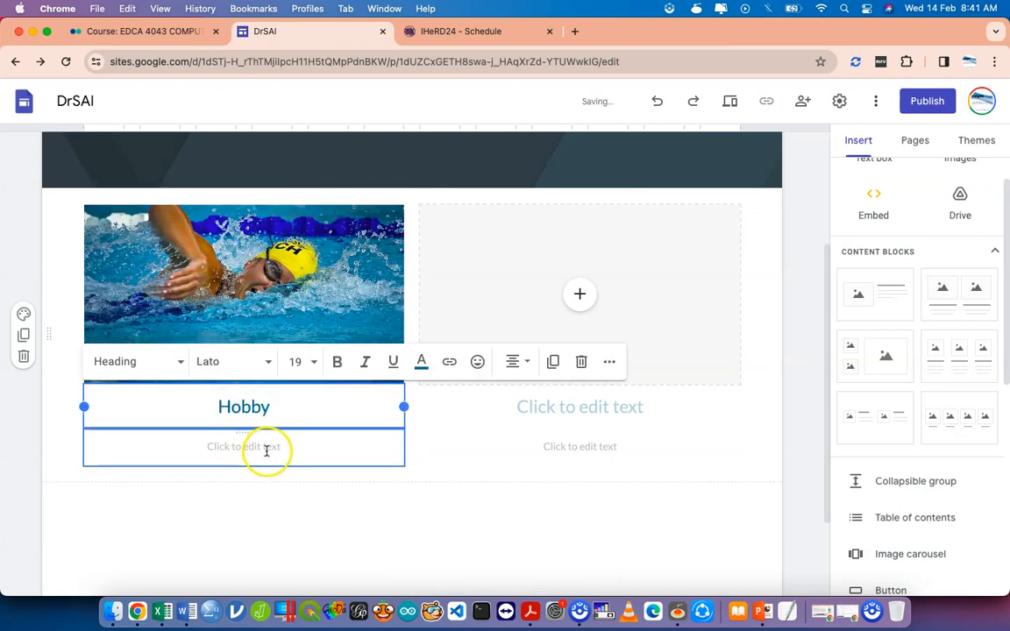
type("CLICK T")
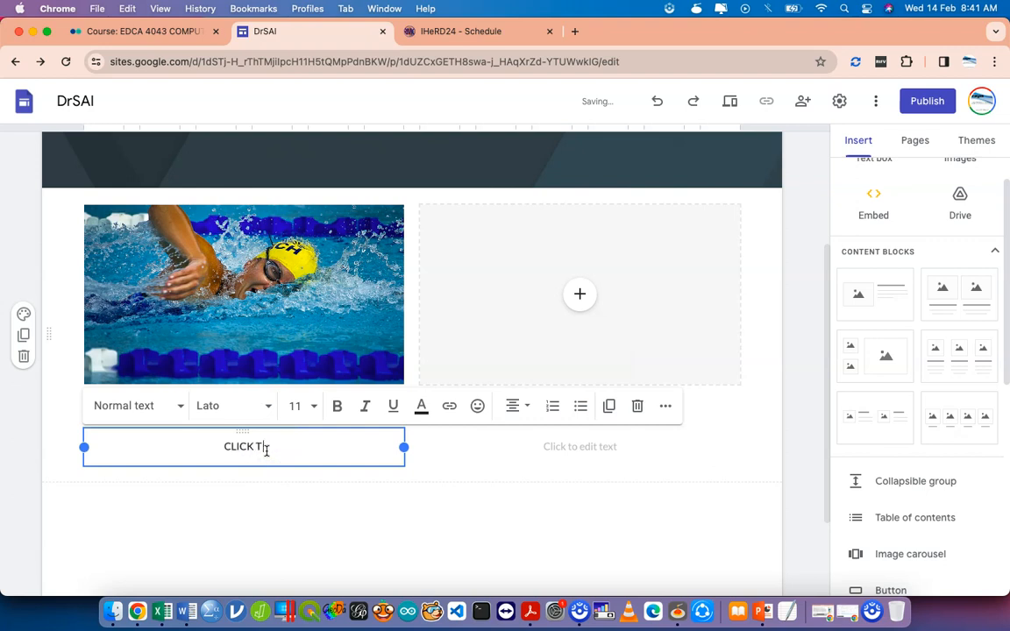
type("O LEARN MORE")
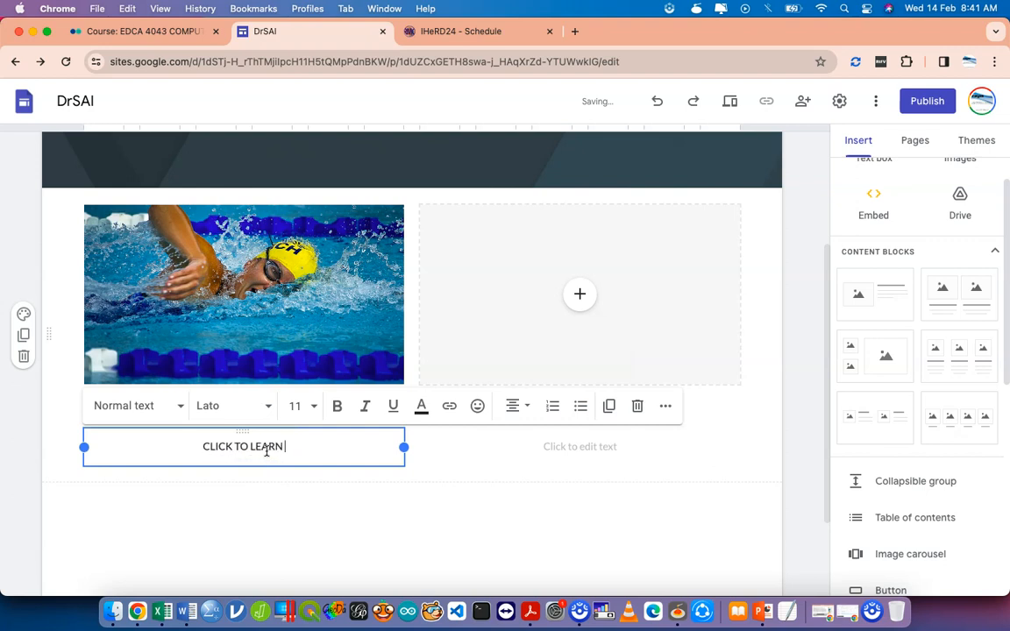
left_click(340, 530)
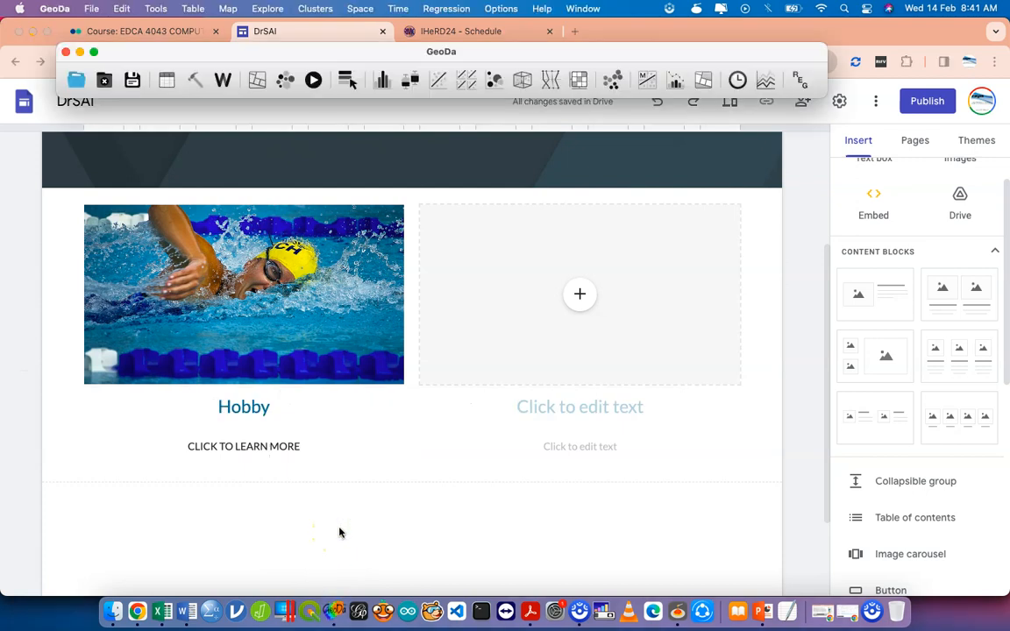
Insert the breadboard photo from a Google Images search for 'electronic' into the right slot.
left_click(579, 300)
left_click(579, 300)
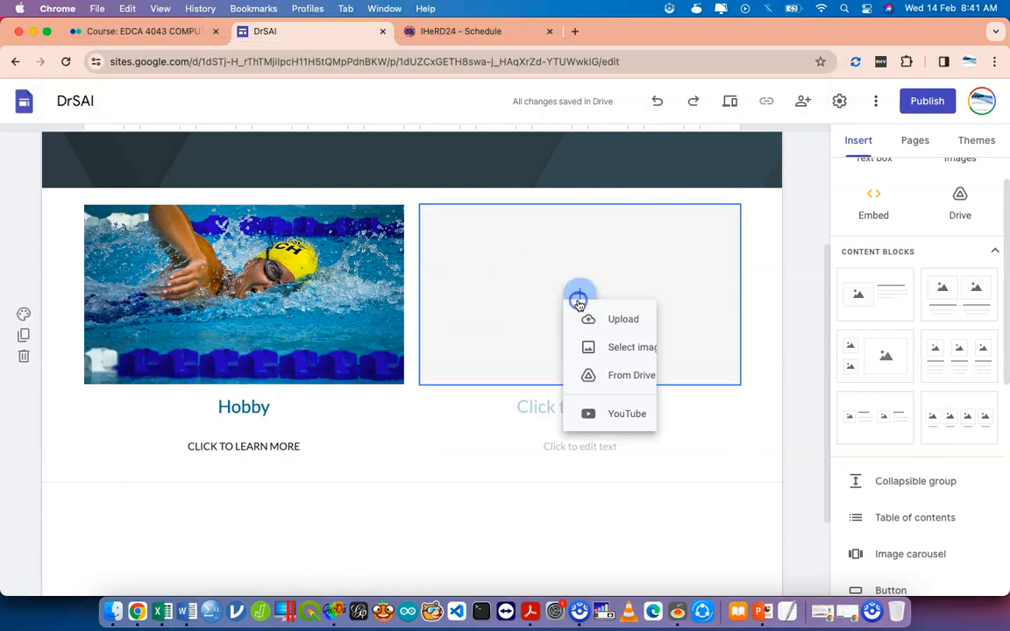
left_click(615, 367)
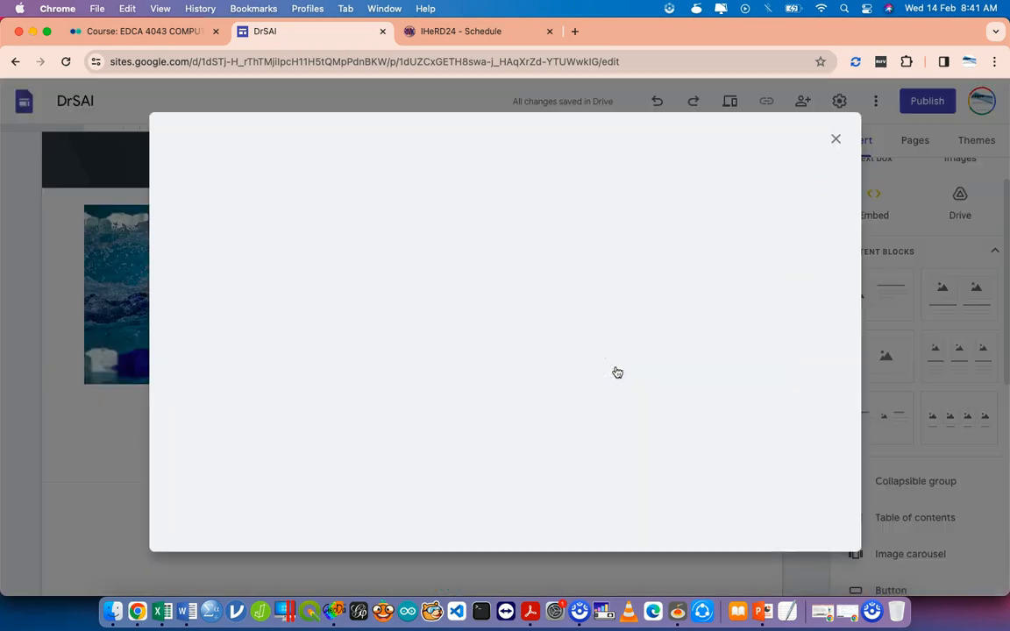
left_click(342, 186)
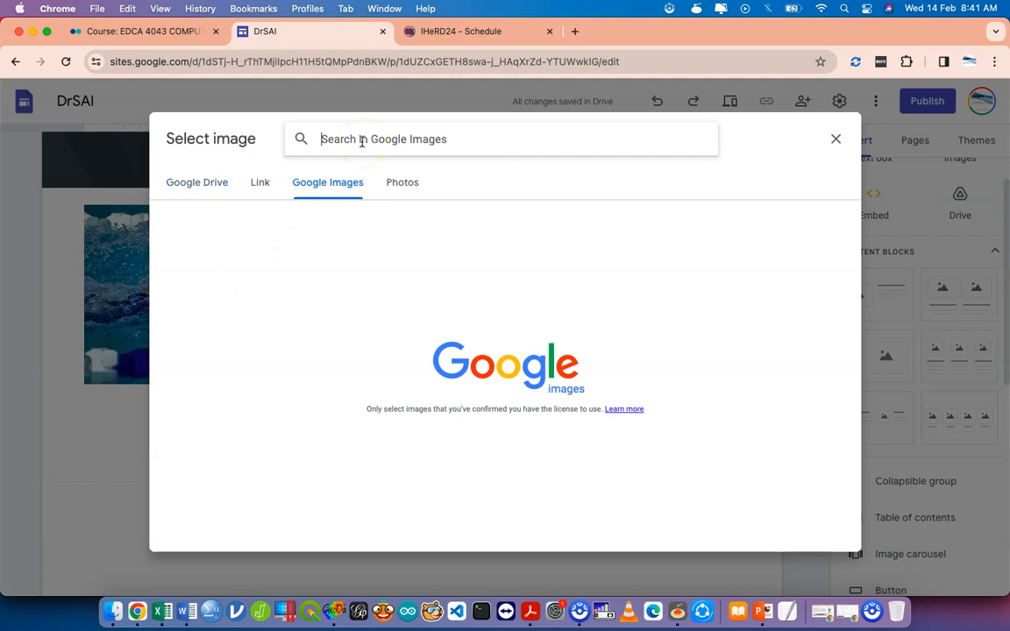
type("electronic")
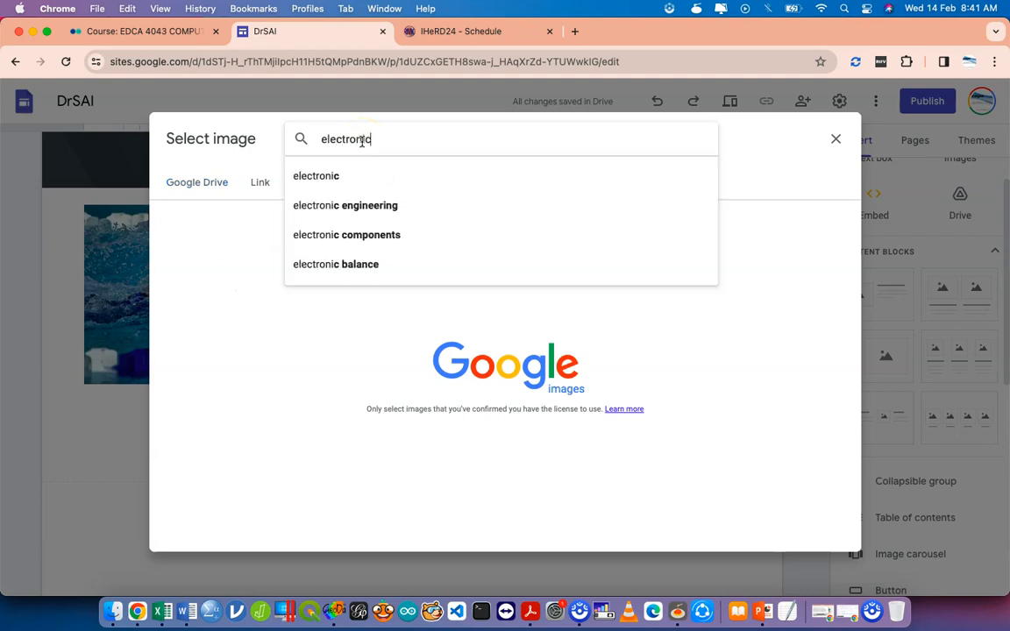
key("Return")
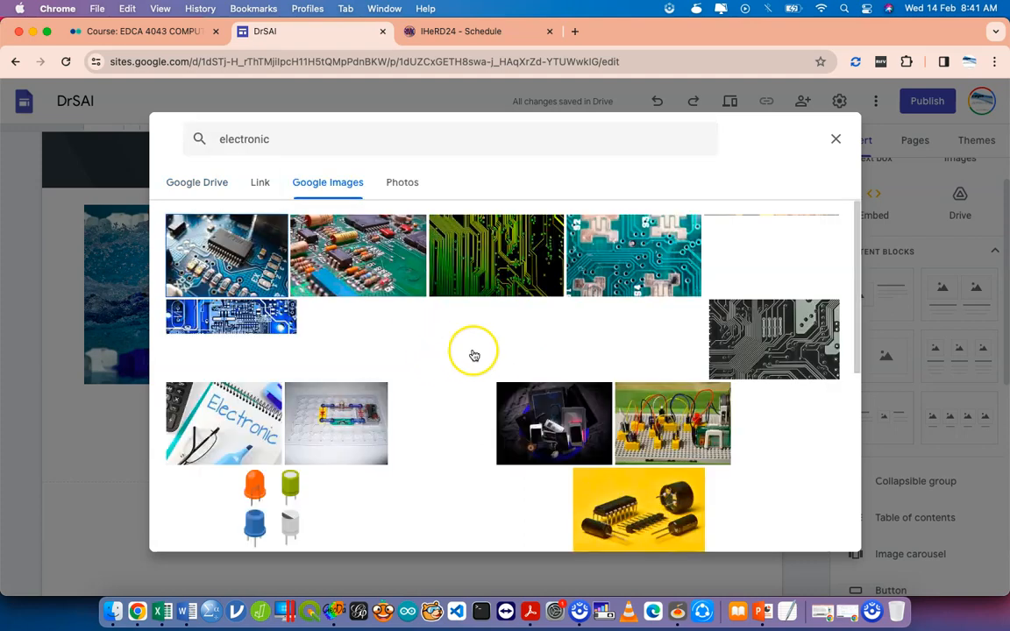
left_click(644, 426)
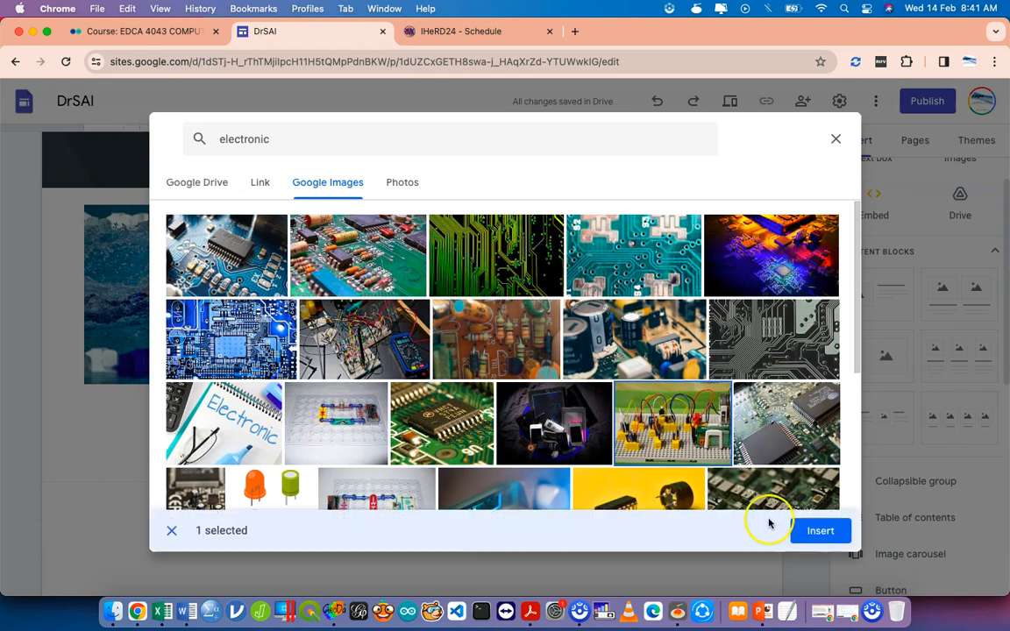
left_click(814, 532)
left_click(581, 410)
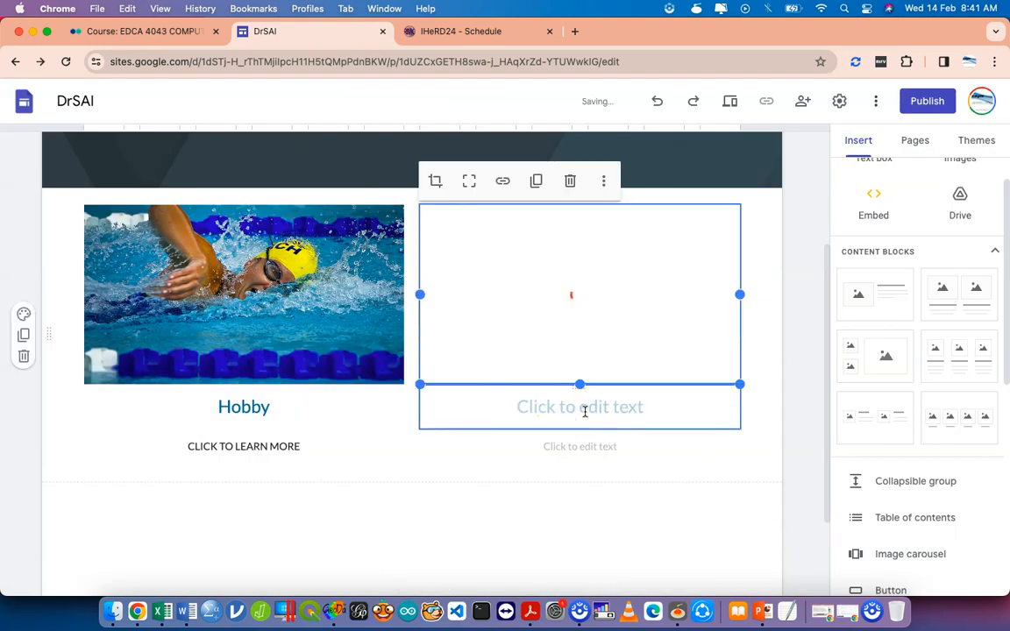
Give the right card the heading 'Interest' and the subtitle 'CLICK TO LEARN MORE'.
left_click(585, 412)
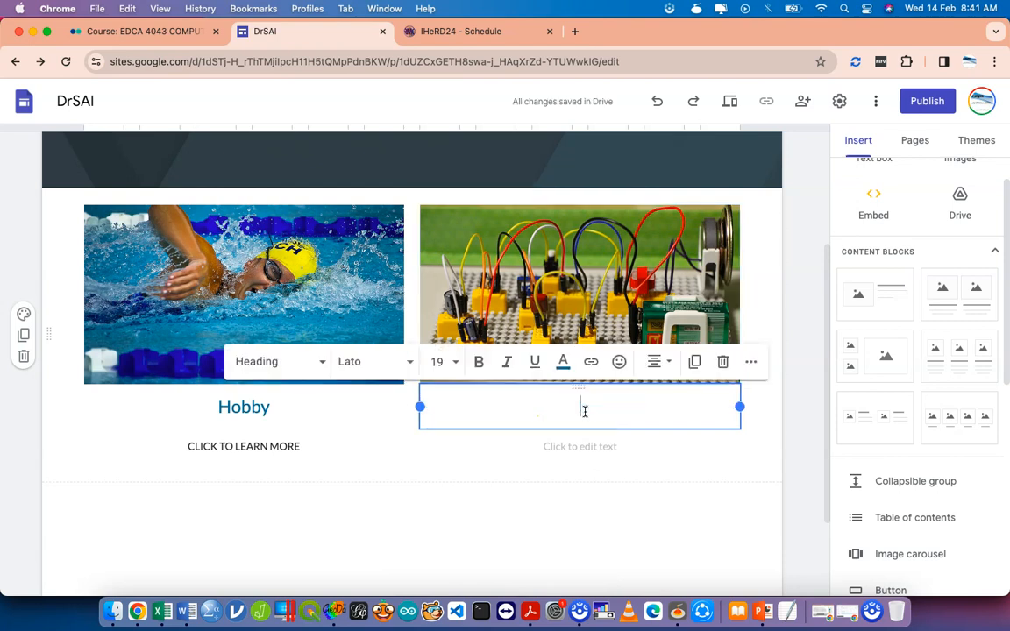
type("In")
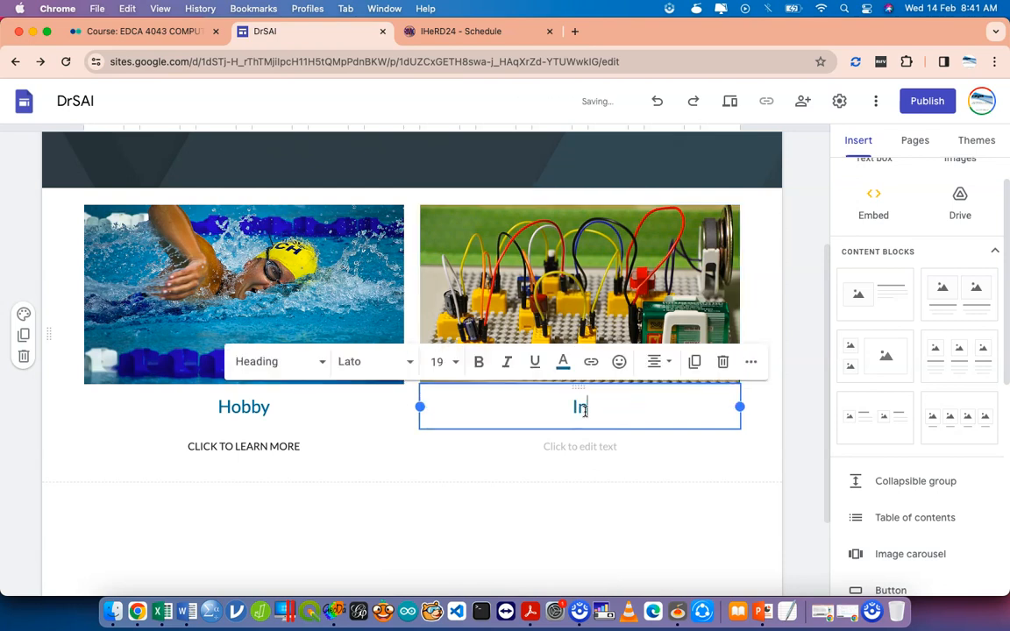
type("terest")
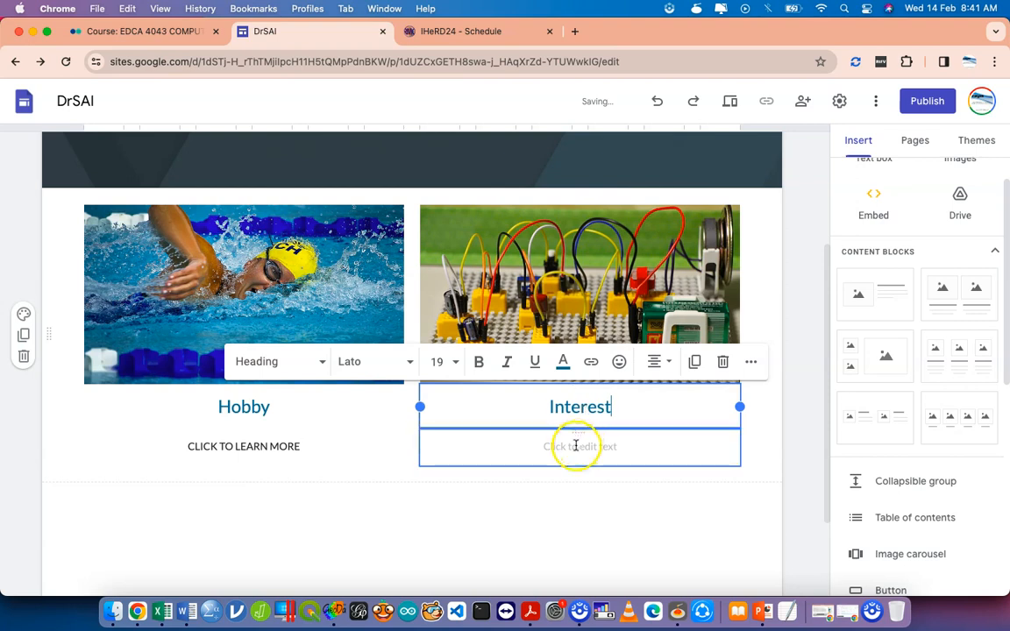
left_click(579, 445)
type("CLICK TO LEARN MORE")
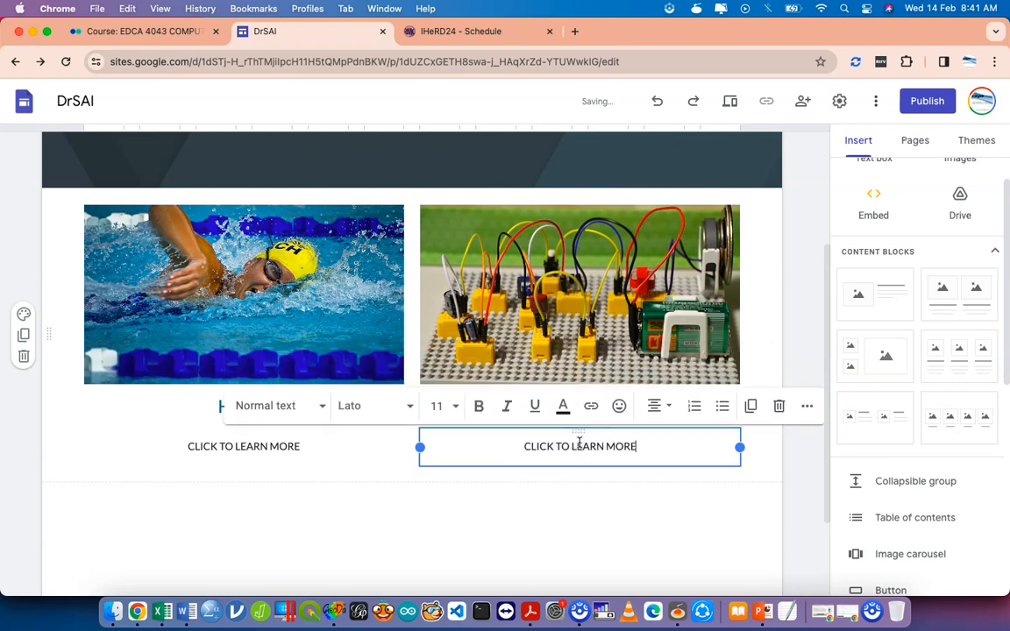
left_click(613, 547)
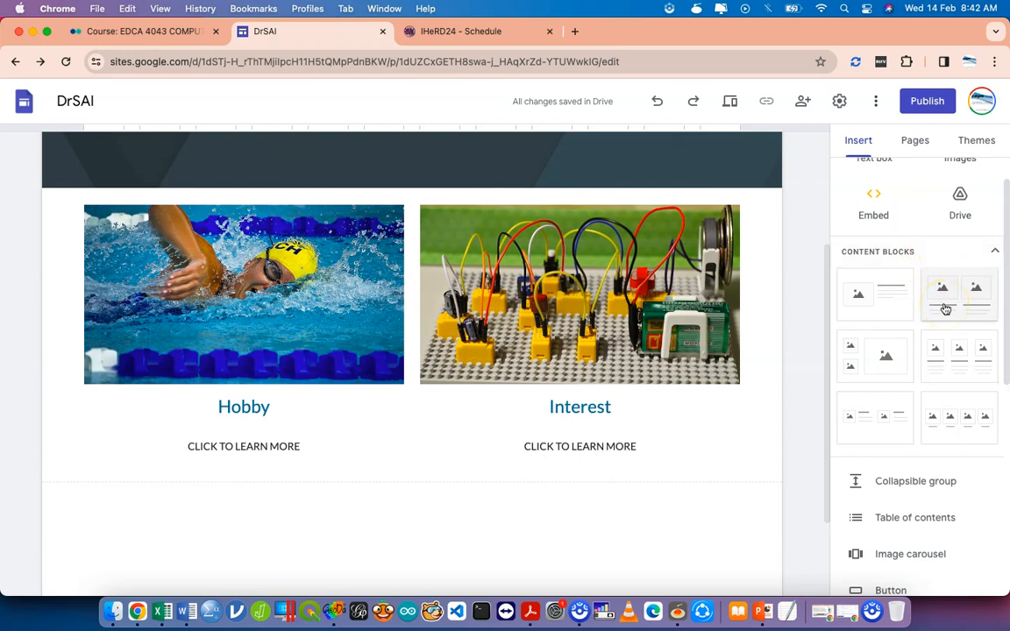
scroll(944, 302, "up", 2)
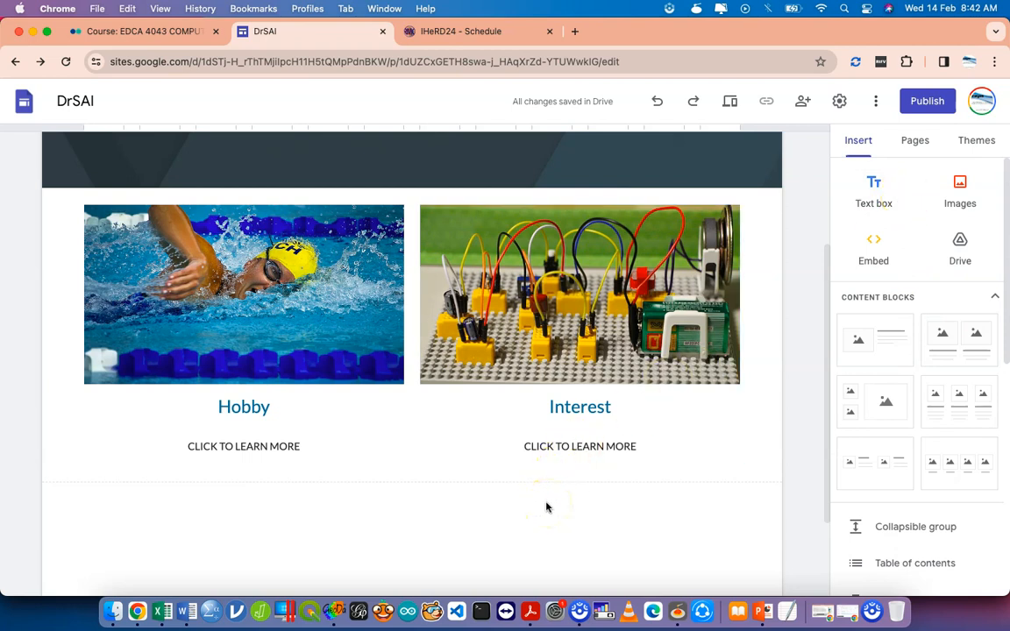
Upload the graduation-gown portrait JPEG from the computer into a new section below the cards.
left_click(948, 197)
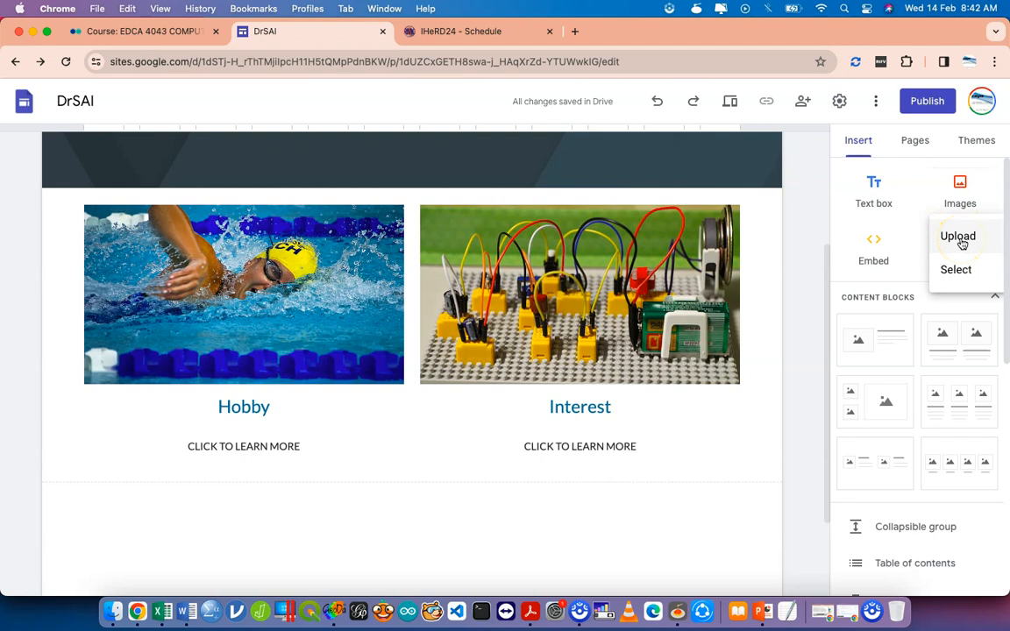
left_click(964, 271)
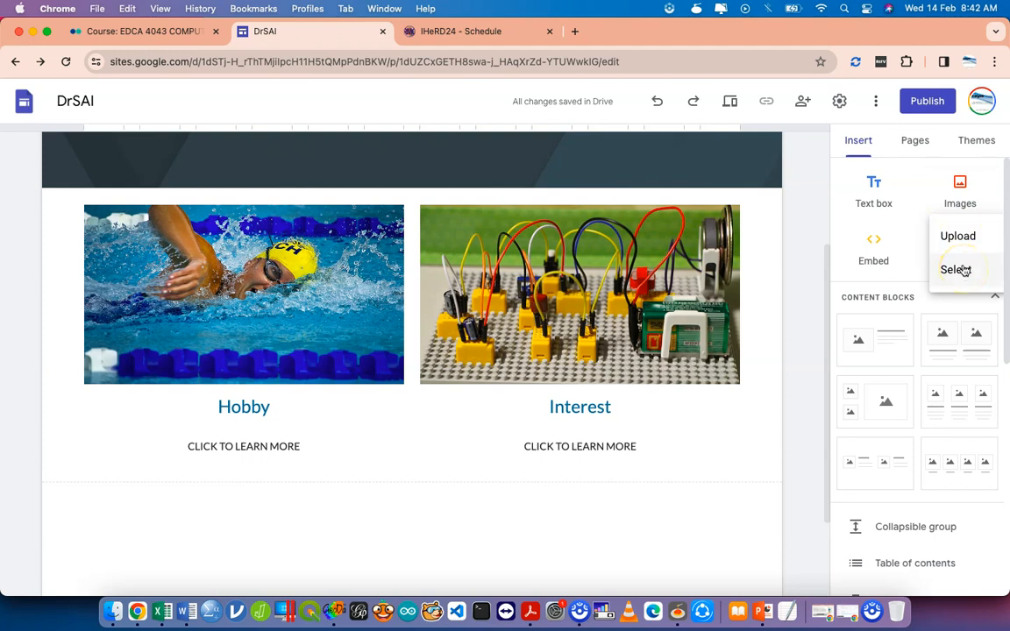
left_click(963, 238)
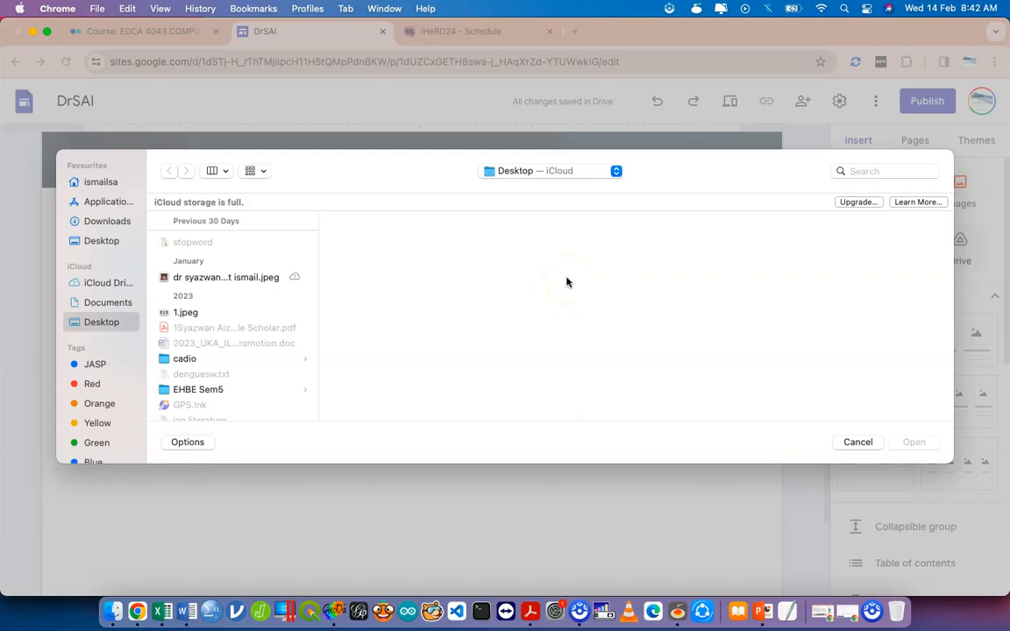
left_click(242, 276)
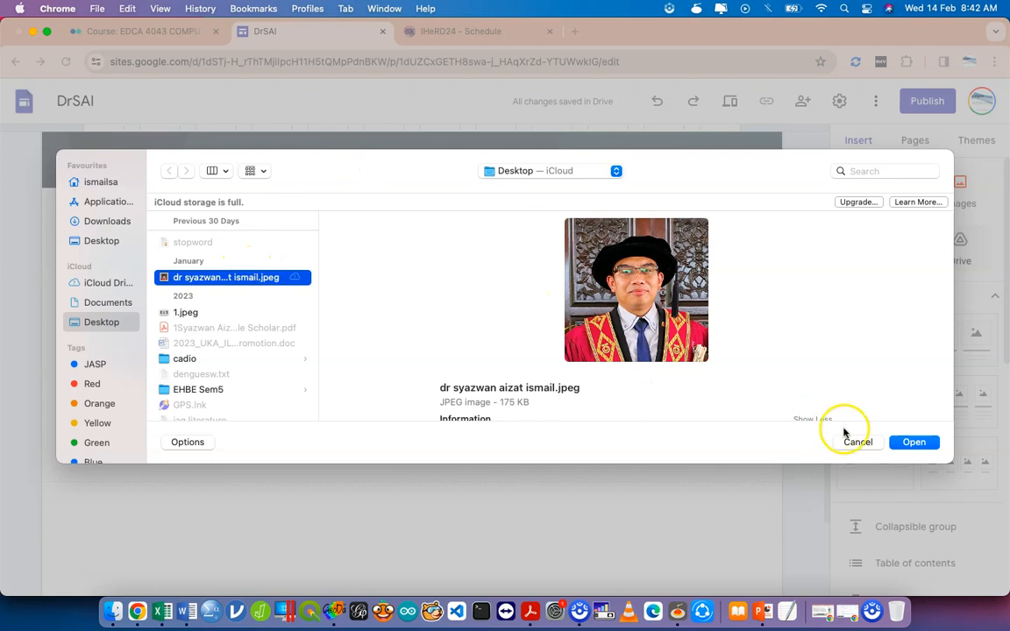
left_click(914, 442)
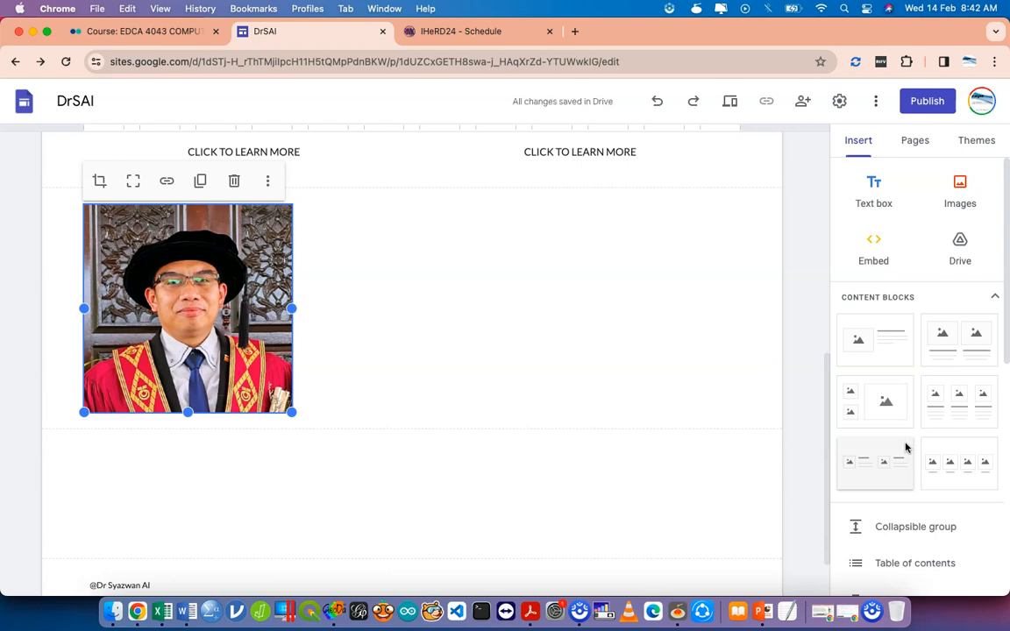
left_click(958, 191)
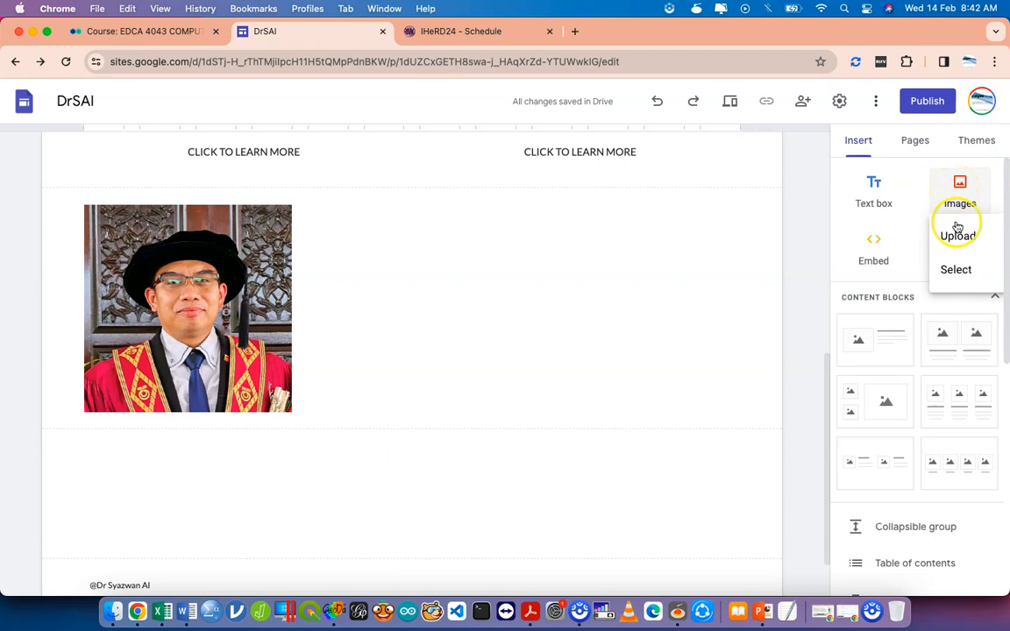
Insert the street photo from the My Drive ADPN2019 folder below the portrait.
left_click(956, 268)
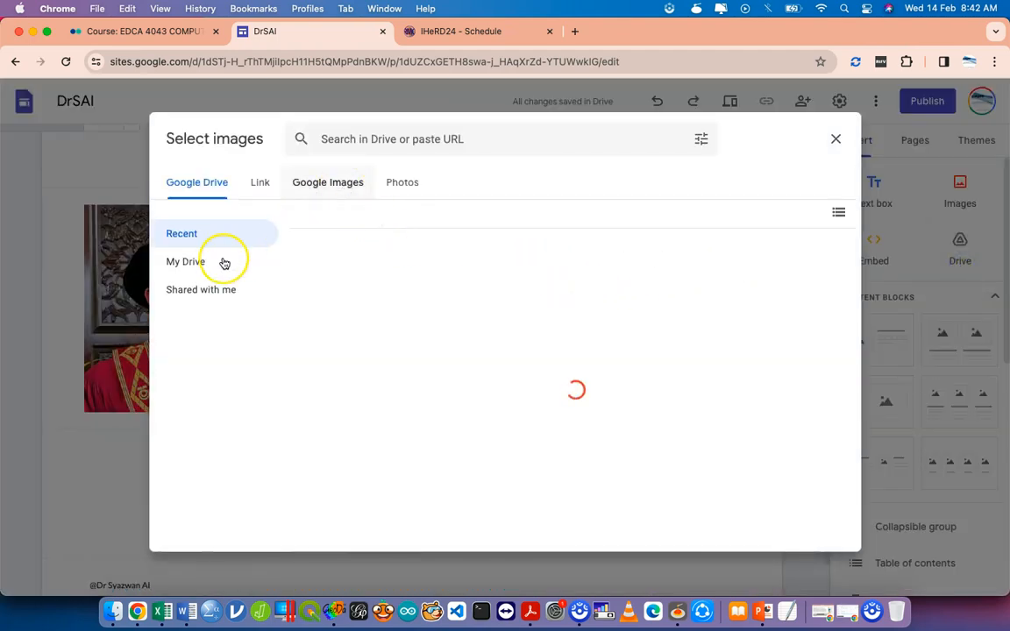
left_click(222, 261)
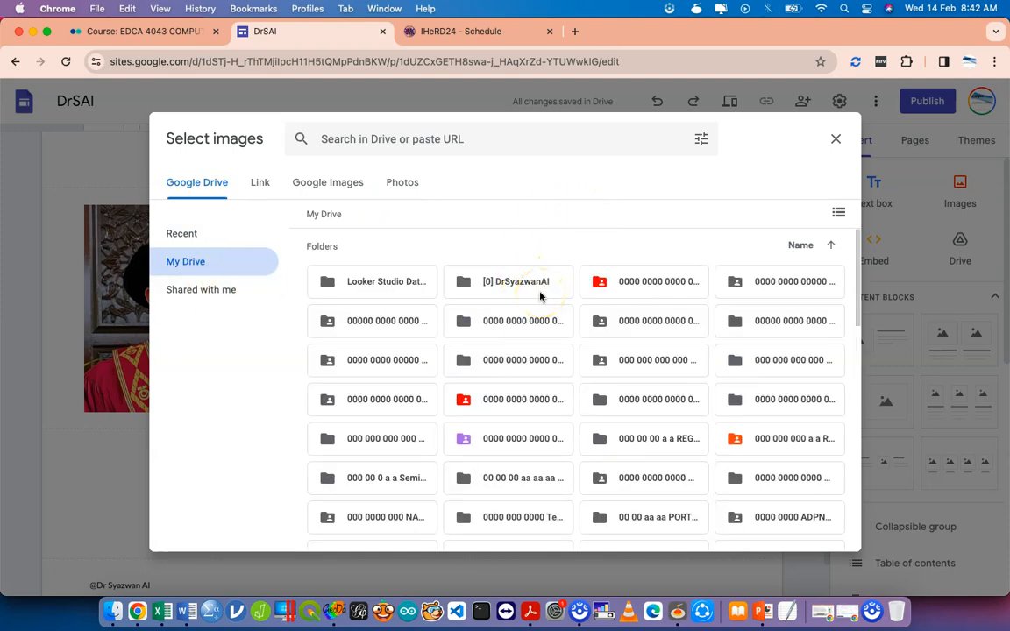
scroll(541, 360, "down", 3)
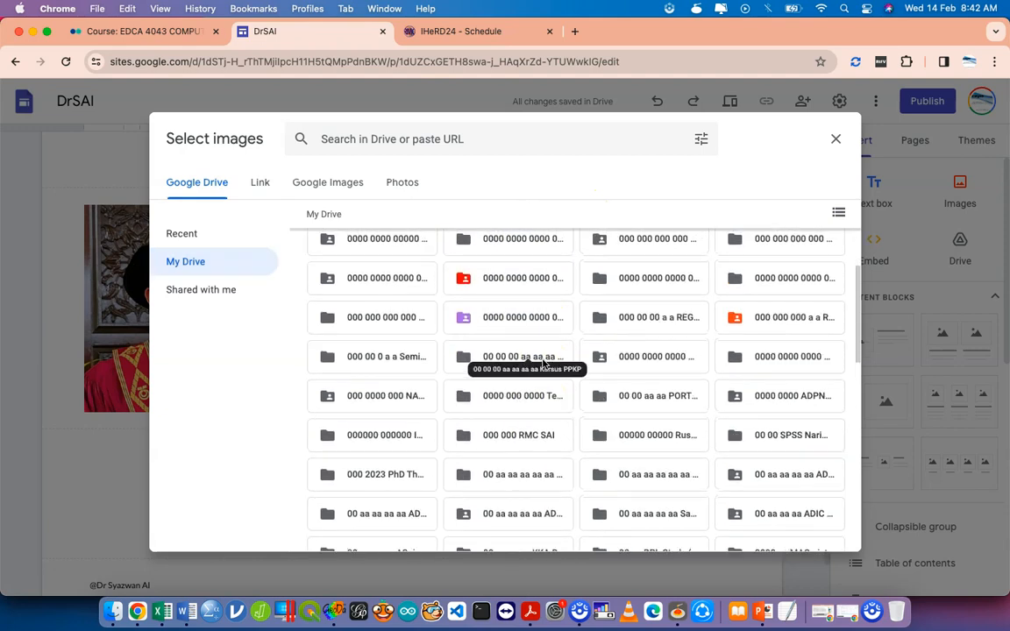
left_click(780, 433)
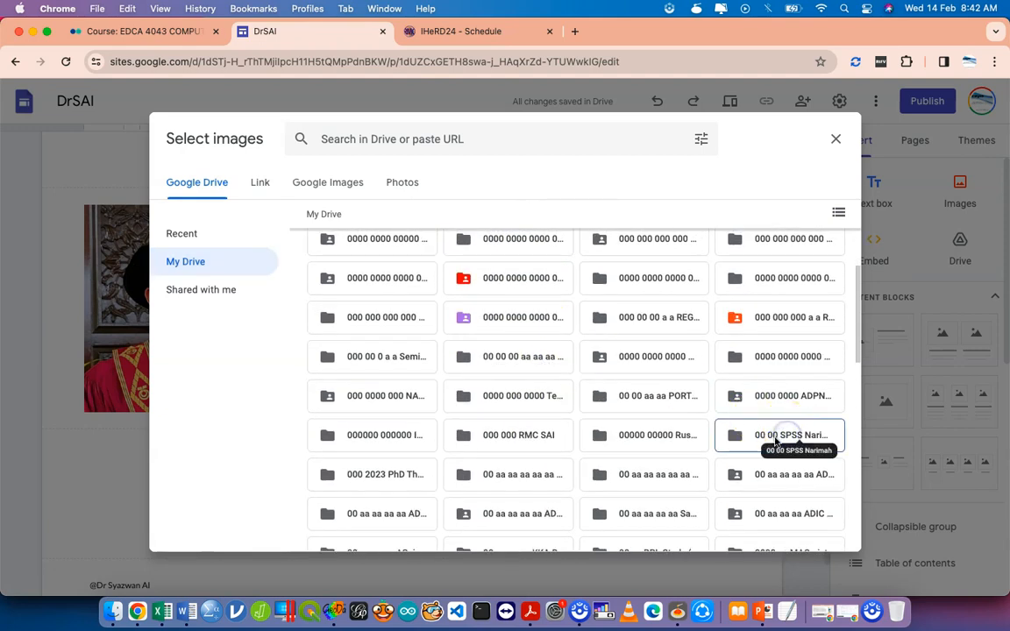
double_click(759, 404)
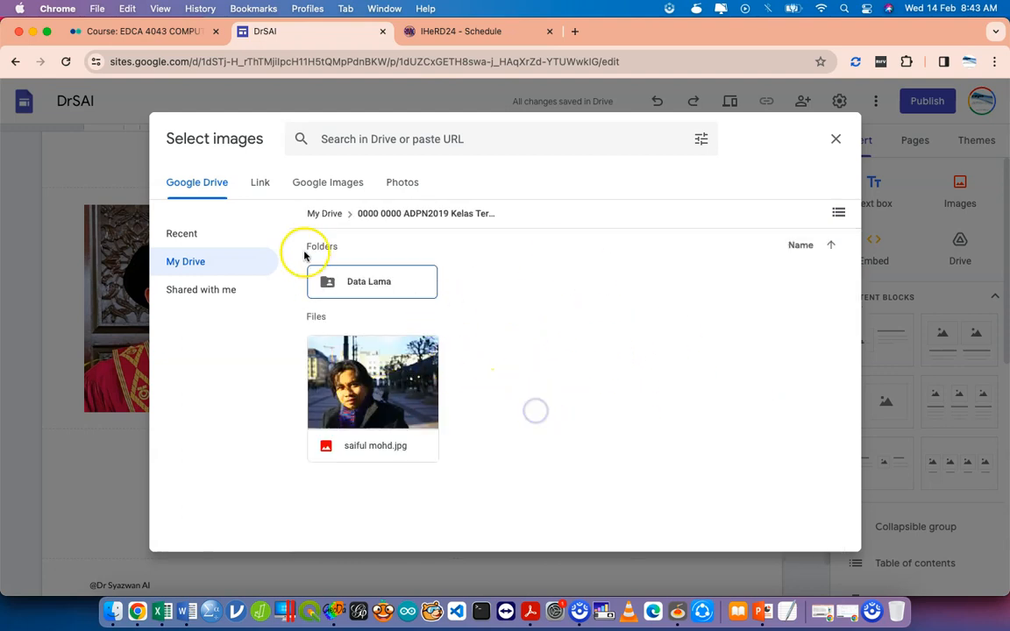
left_click(368, 376)
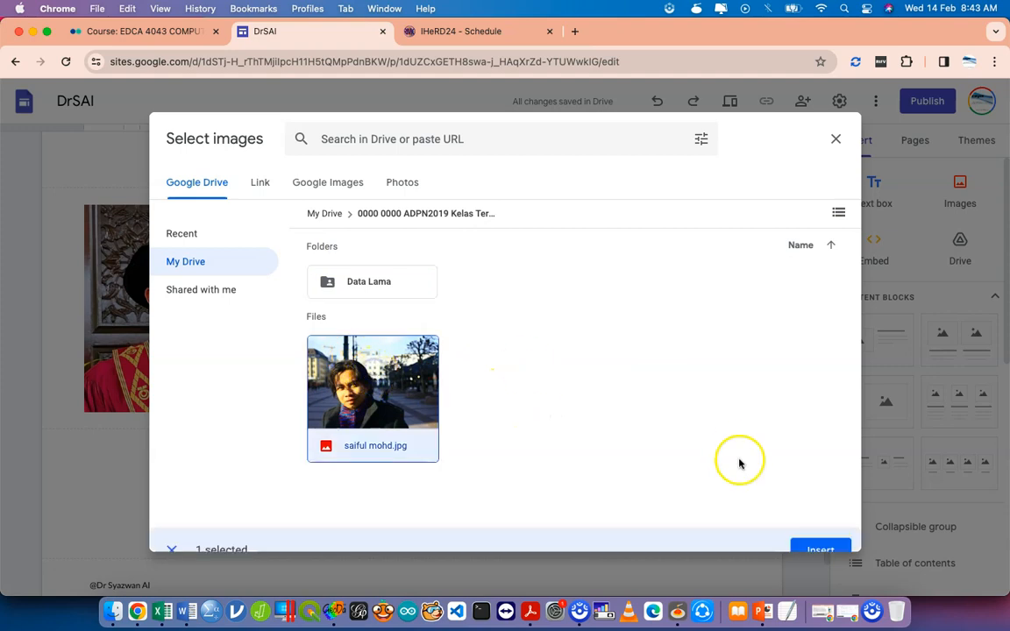
left_click(823, 531)
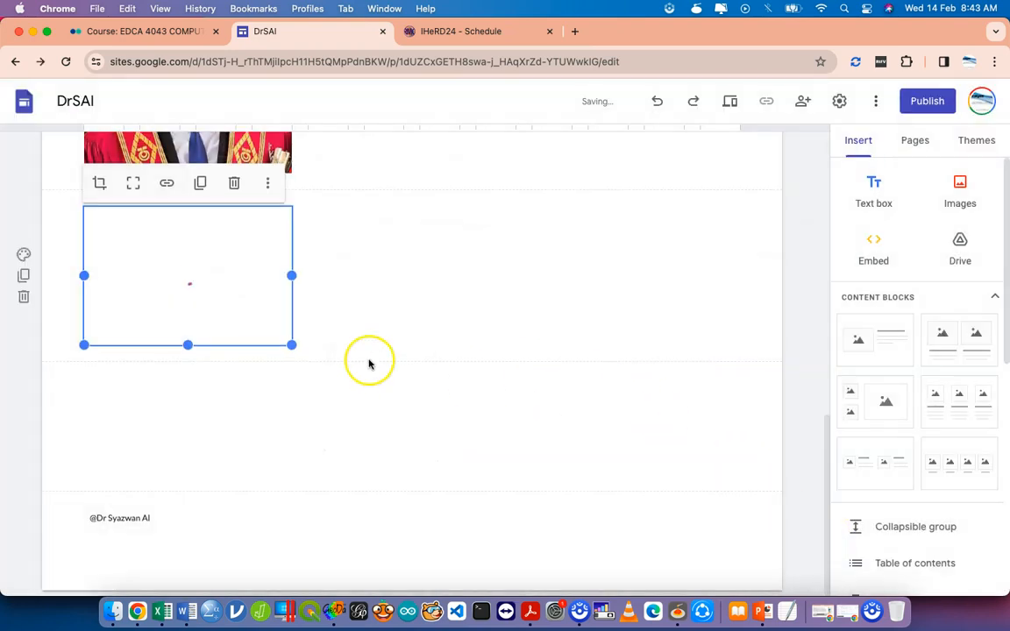
Move the Drive street photo beside the graduation portrait and enlarge it to match its height.
scroll(242, 311, "up", 3)
left_click_drag(218, 410, 456, 250)
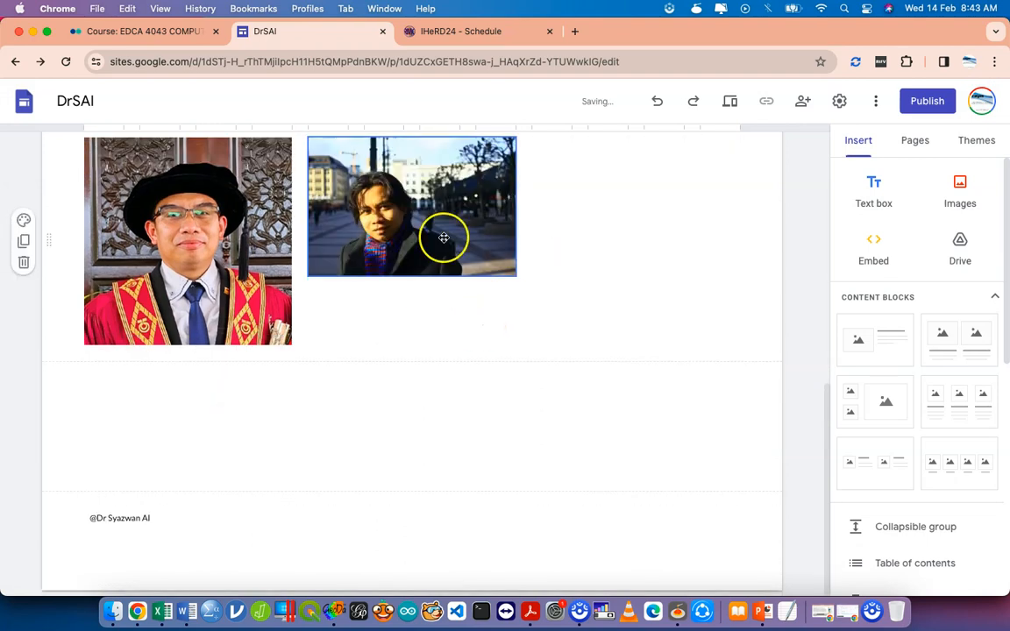
left_click_drag(515, 275, 570, 343)
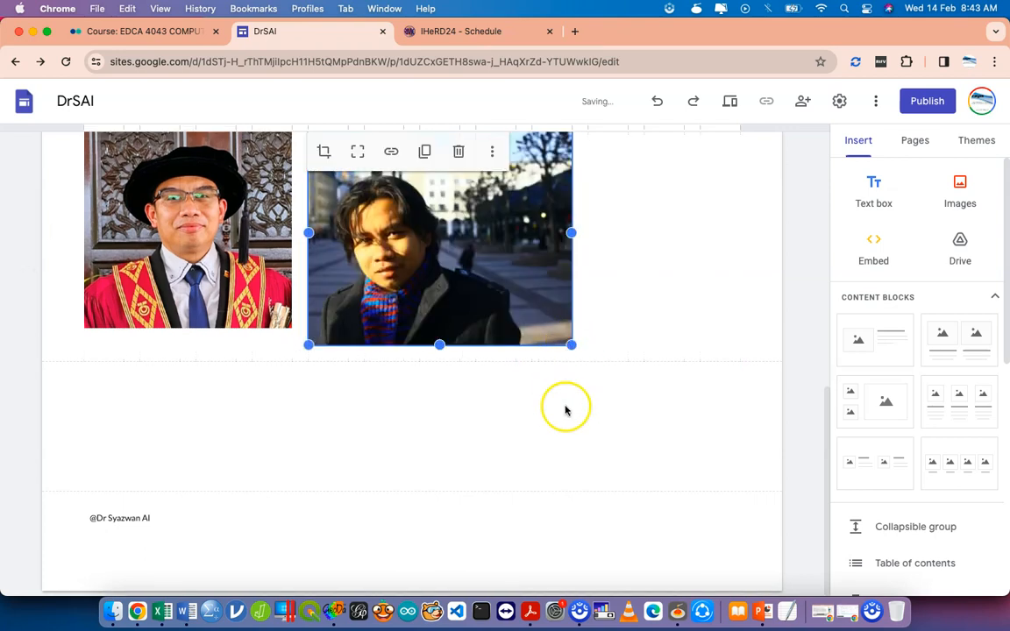
mouse_move(572, 349)
left_mouse_down()
mouse_move(549, 327)
mouse_move(571, 344)
left_mouse_up()
left_click(496, 402)
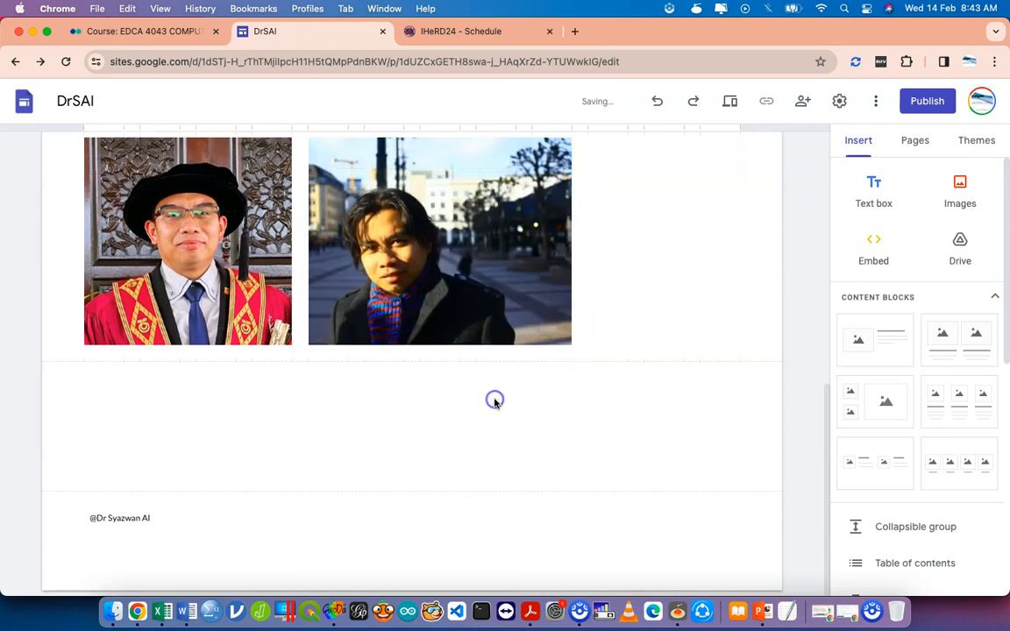
scroll(582, 392, "up", 5)
scroll(581, 392, "down", 3)
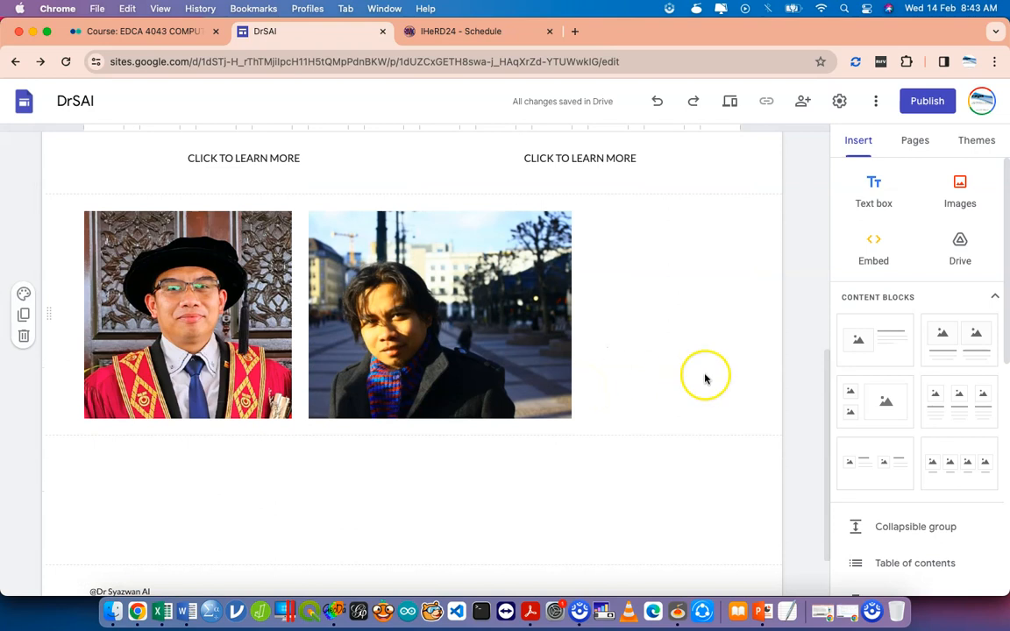
left_click(408, 289)
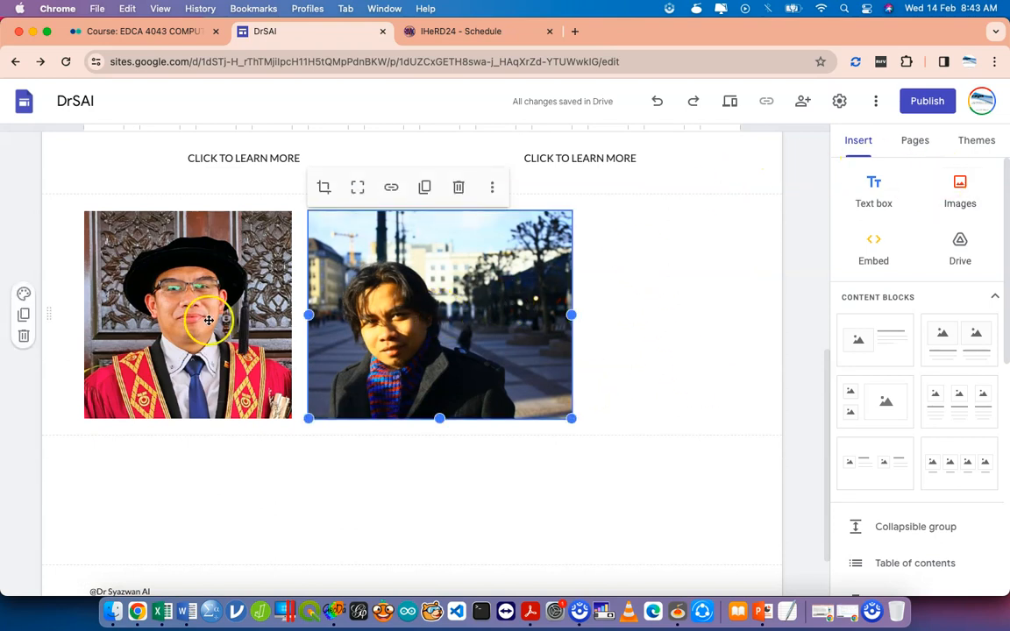
left_click(163, 317)
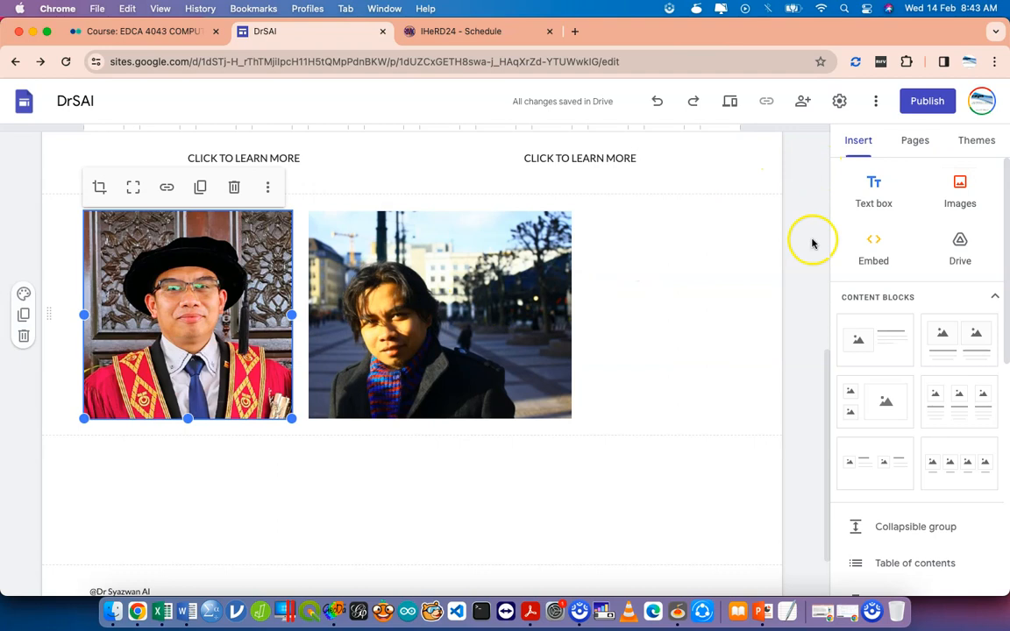
Insert a text box under the portrait row with a self-introduction ending 'Click HERE to elarn about my interest.'.
left_click(874, 207)
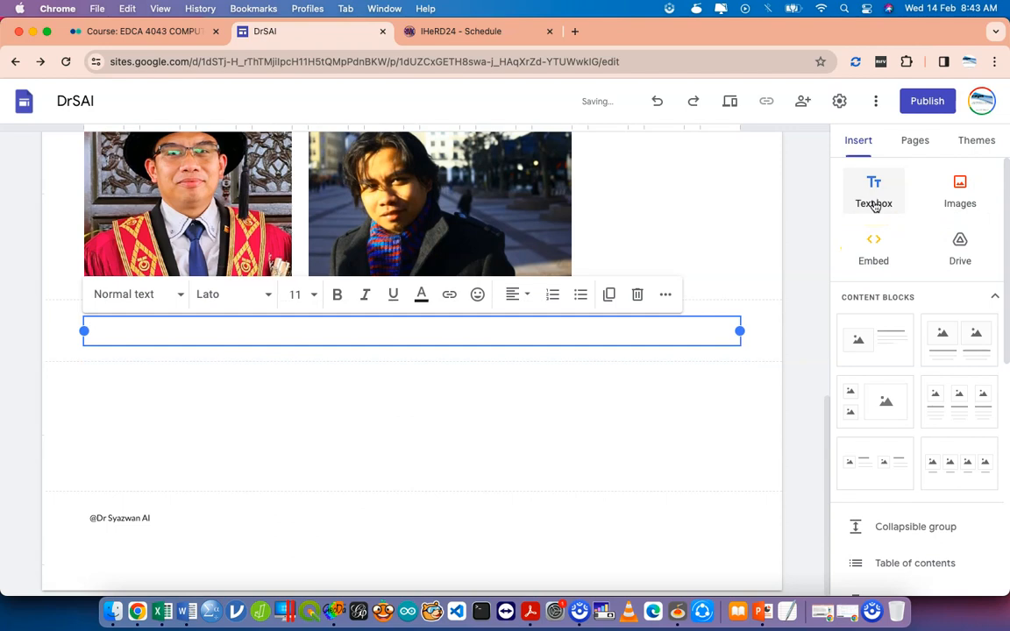
type("This is ME")
key("super+a")
type("I a")
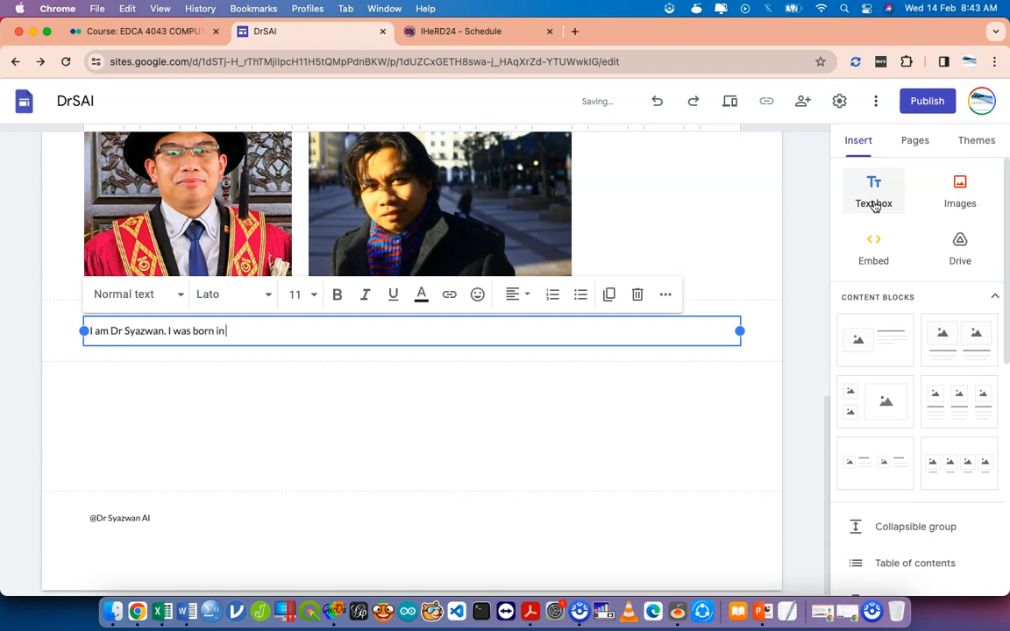
type("hor. I am 21 Years Old. Click HERE to connect")
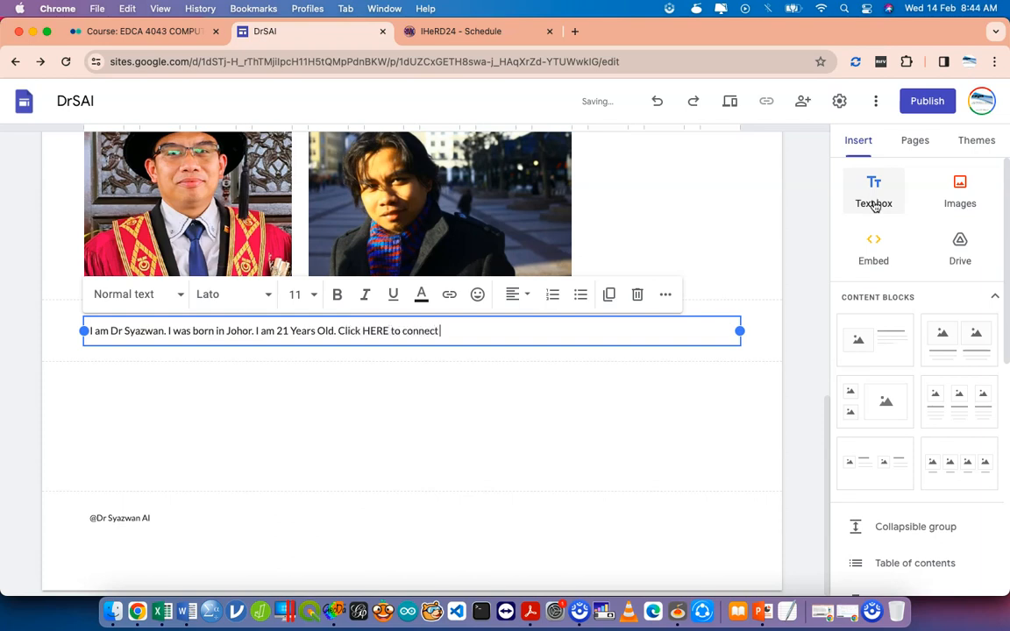
key("BackSpace")
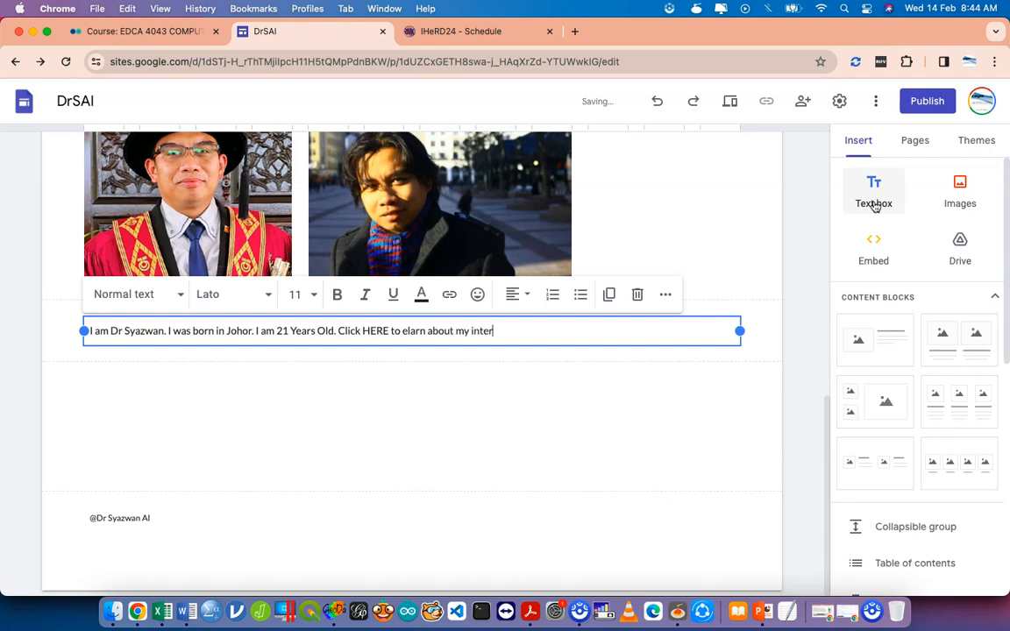
left_click(742, 407)
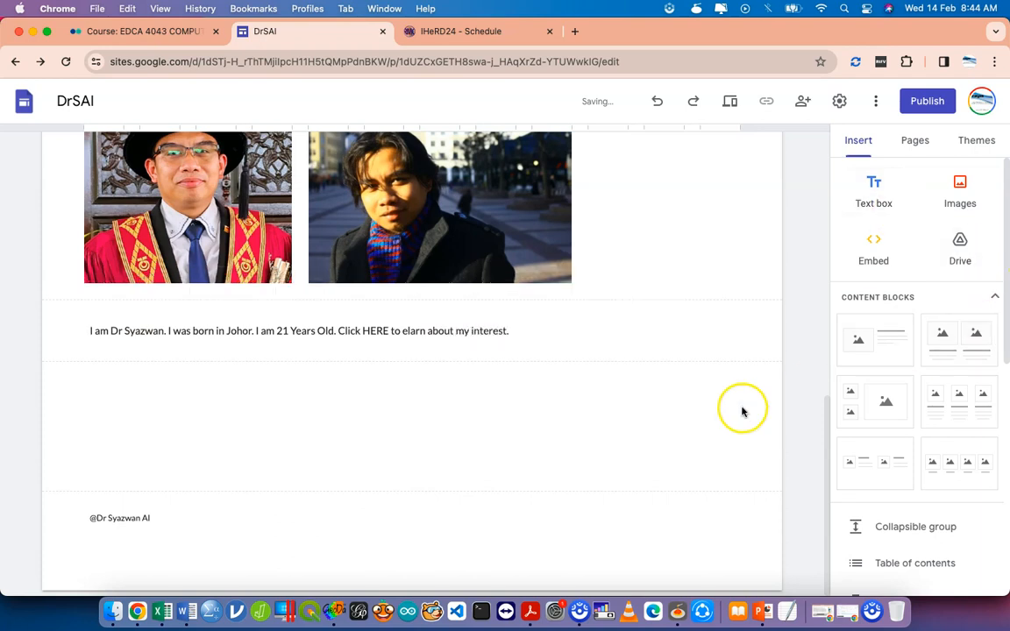
left_click(670, 340)
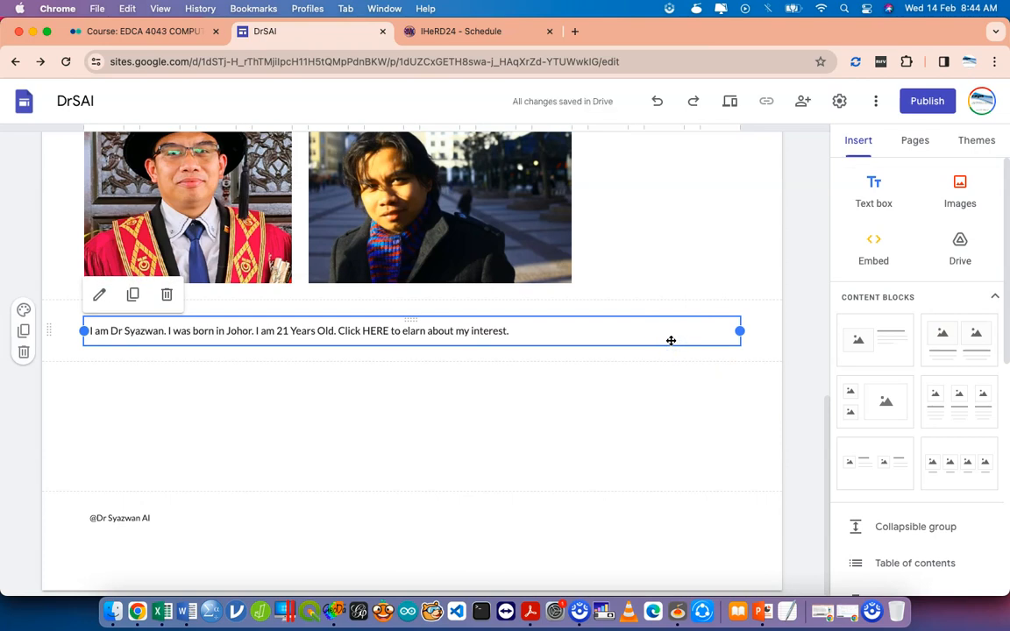
Drag the self-introduction text box into the empty column right of the two portrait photos.
scroll(783, 320, "up", 1)
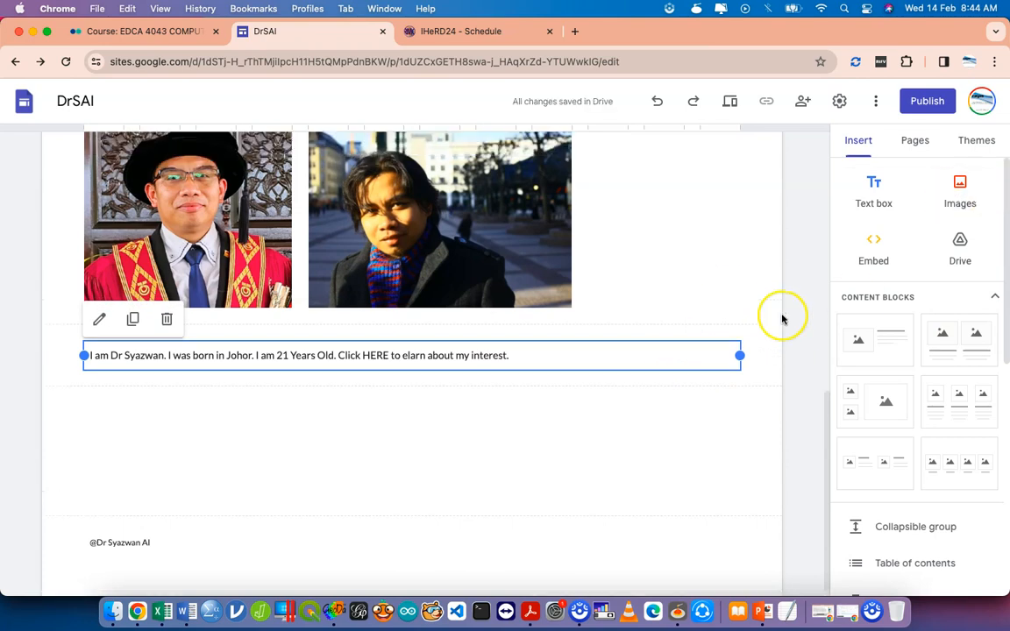
scroll(717, 349, "up", 8)
scroll(703, 395, "down", 3)
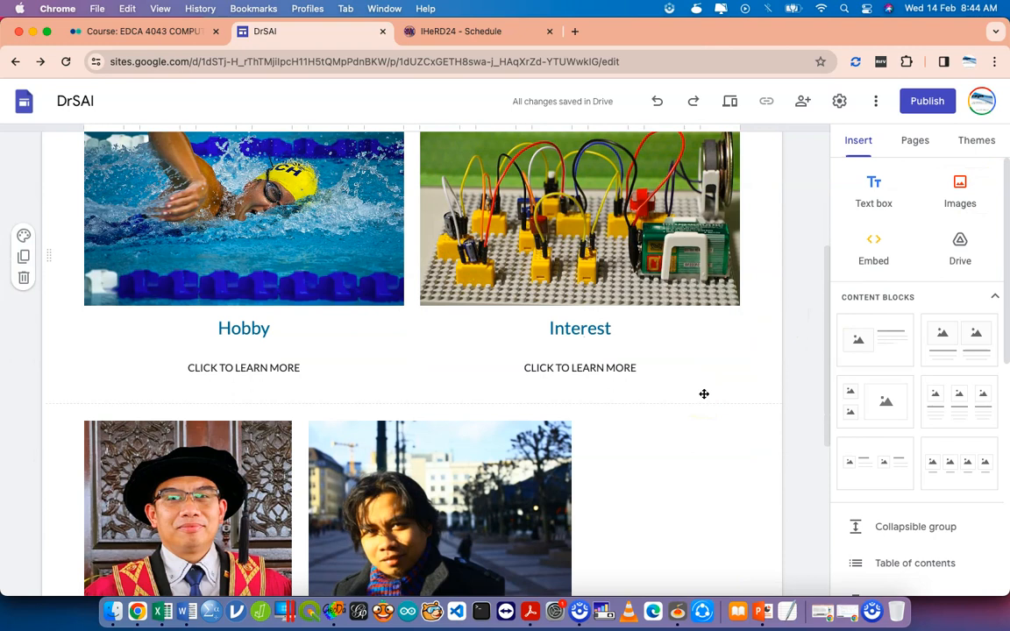
scroll(704, 394, "down", 3)
left_click(703, 395)
left_click(244, 273)
left_click(411, 248)
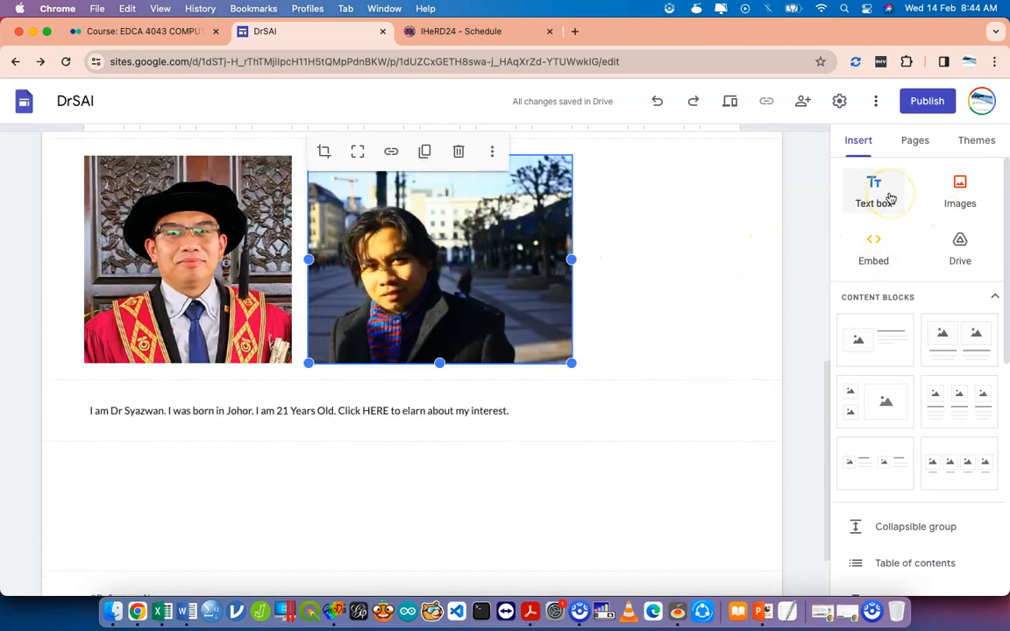
left_click(383, 412)
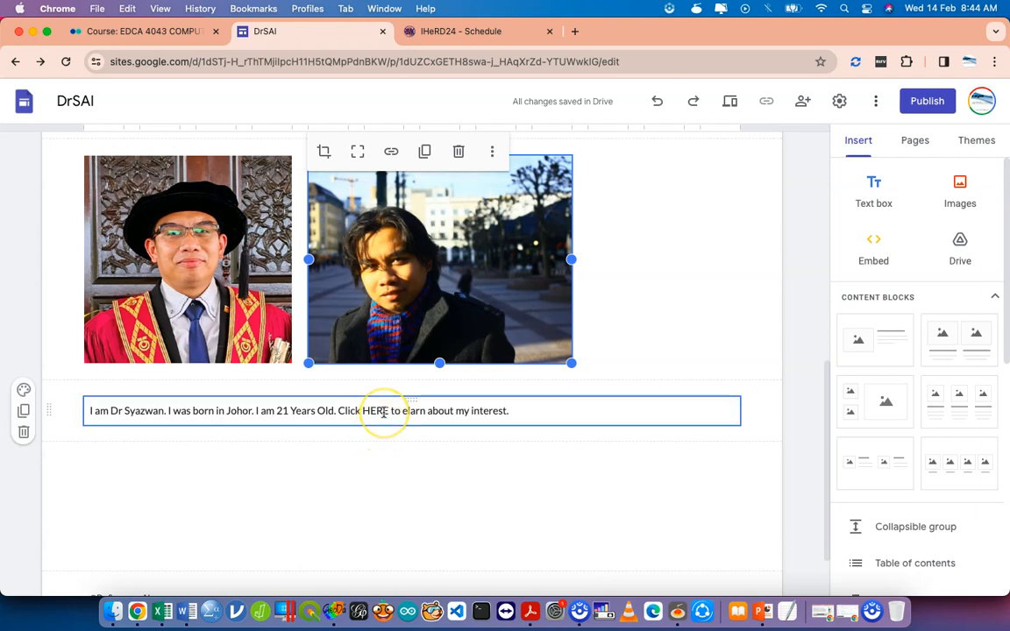
scroll(383, 412, "up", 2)
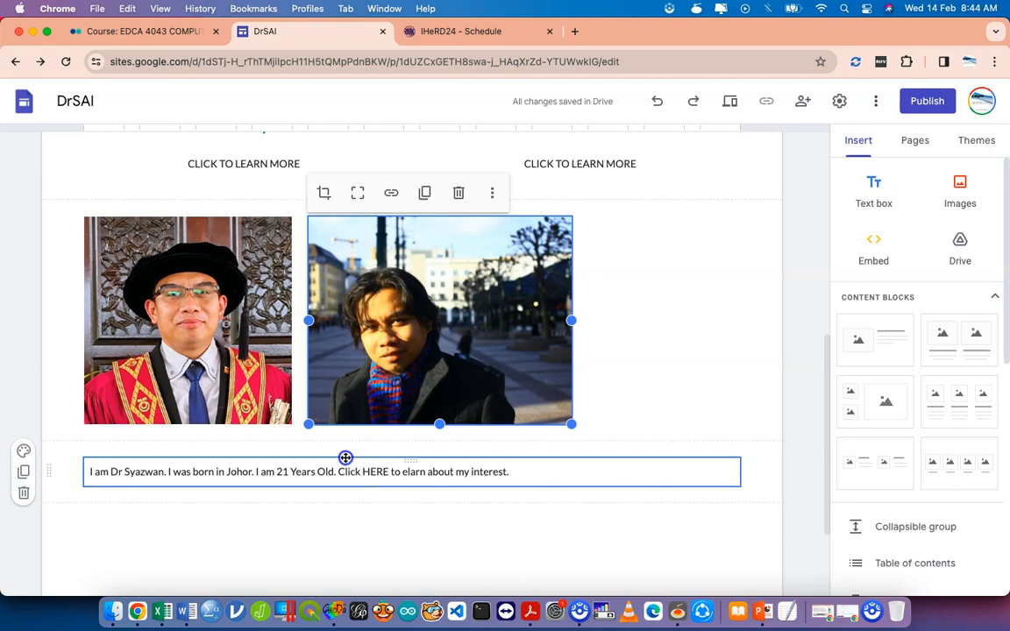
left_click(346, 458)
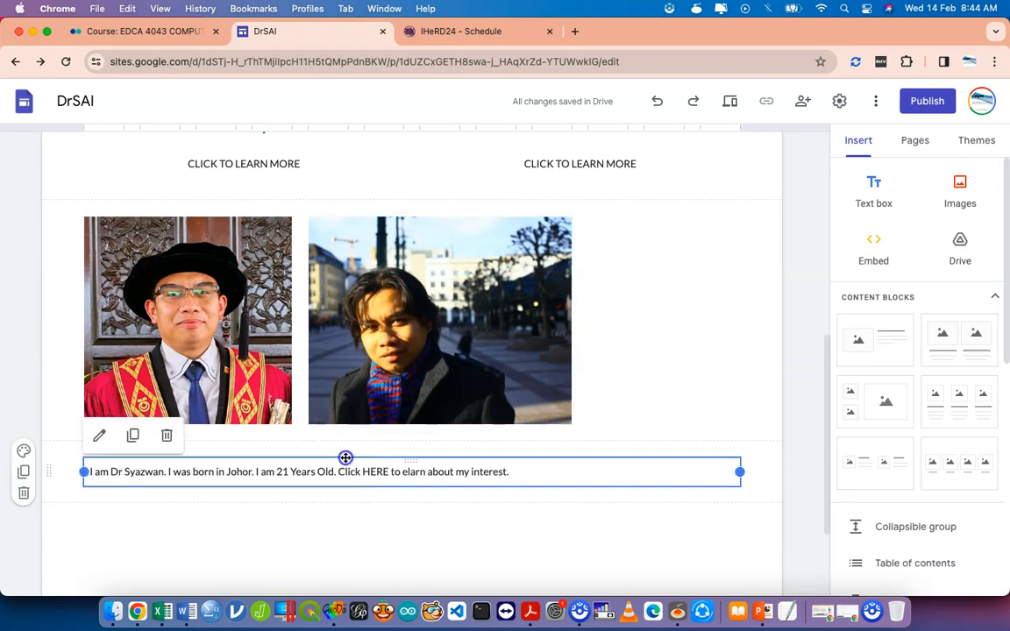
left_click_drag(345, 458, 638, 273)
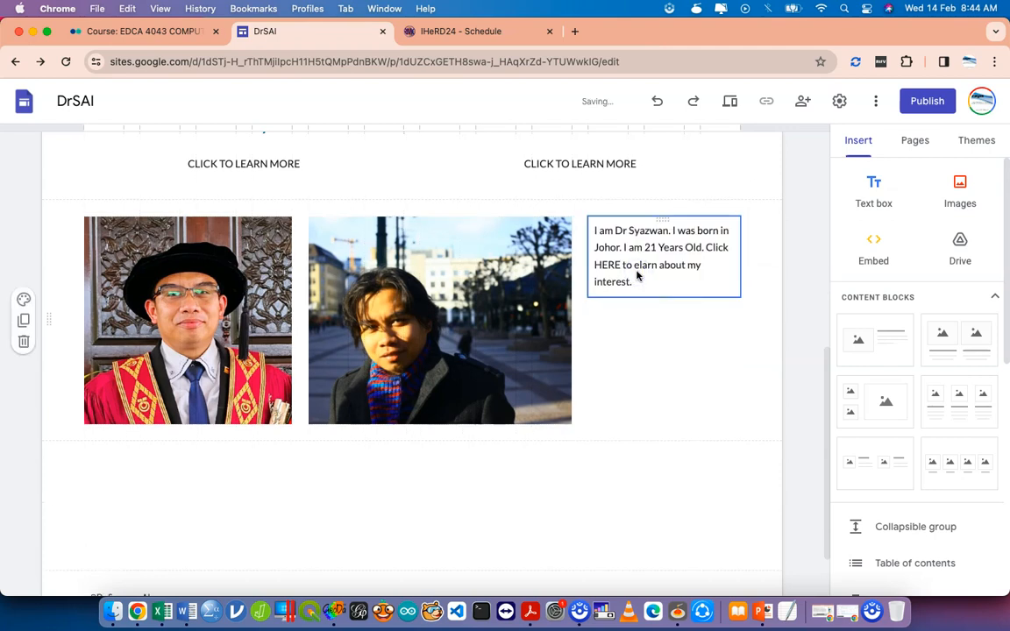
scroll(638, 274, "up", 5)
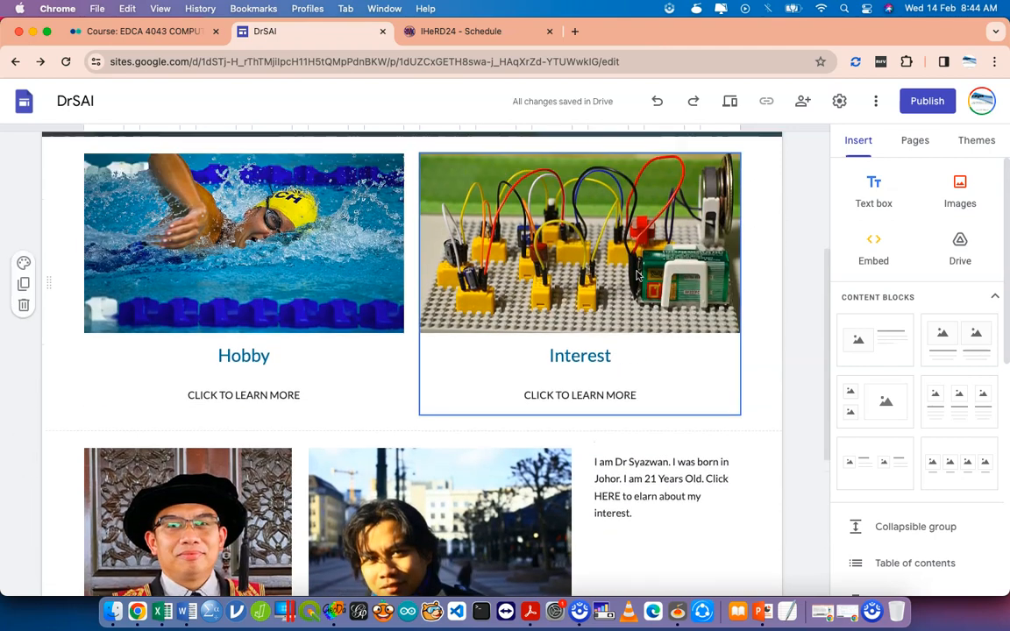
scroll(638, 275, "down", 2)
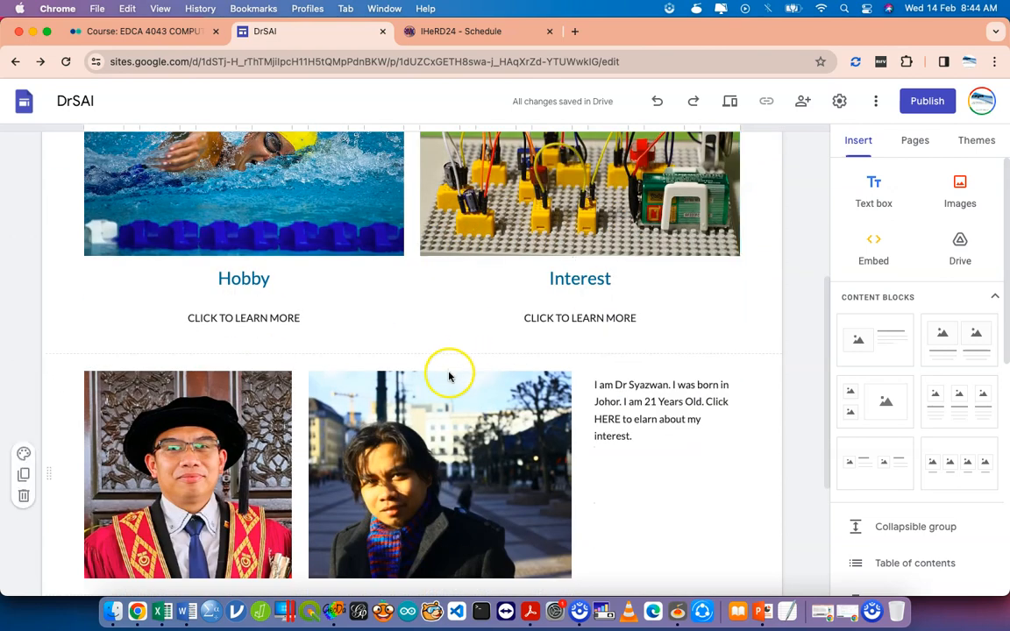
left_click_drag(418, 420, 410, 219)
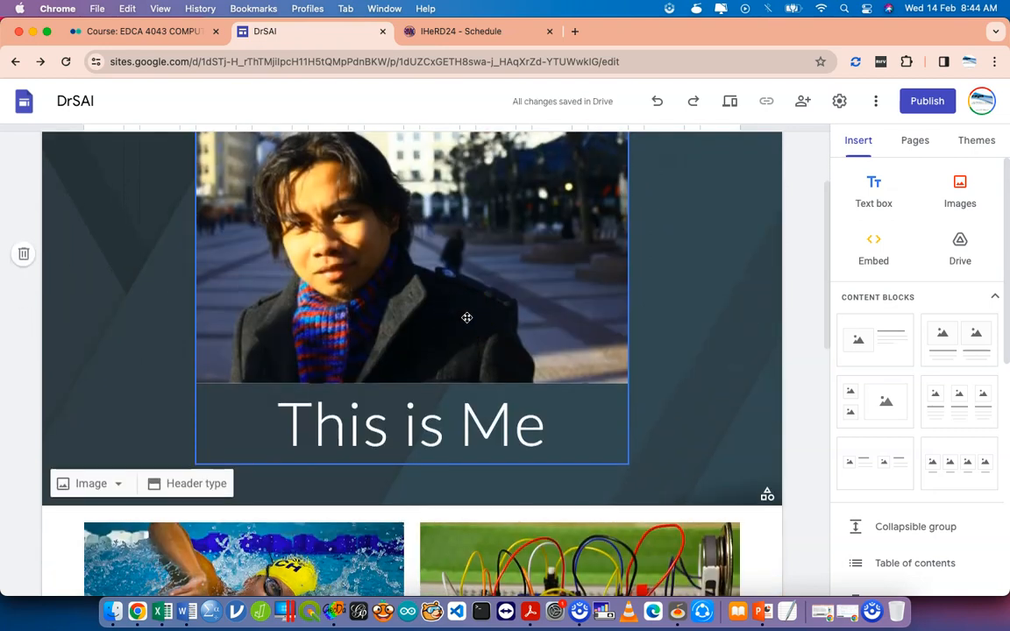
key("ctrl+z")
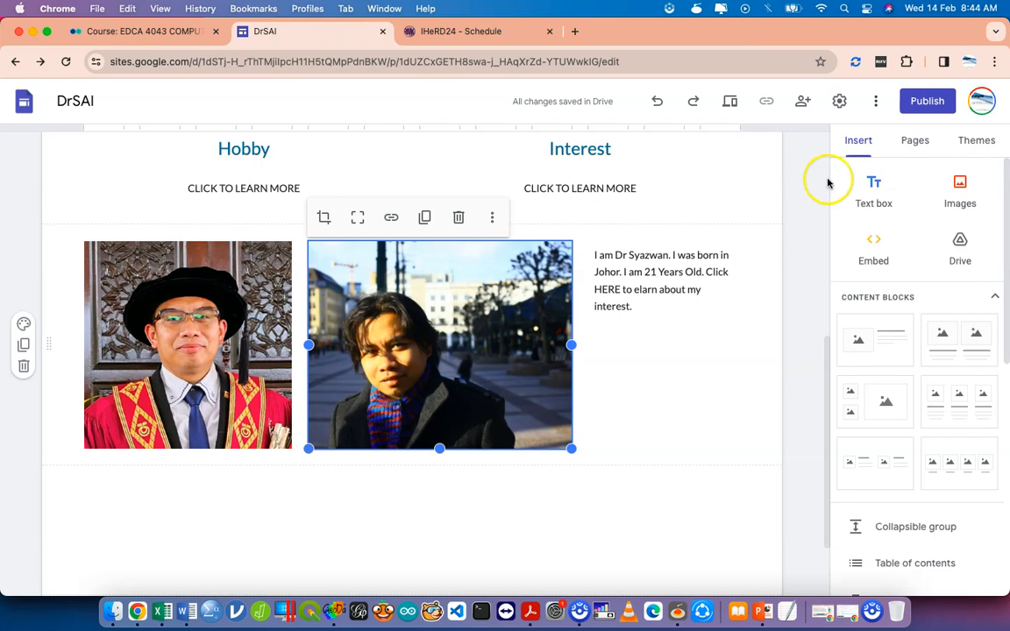
Search Drive for 'ehea' and insert the EHEA Amali T6 document below the portrait row.
left_click(961, 261)
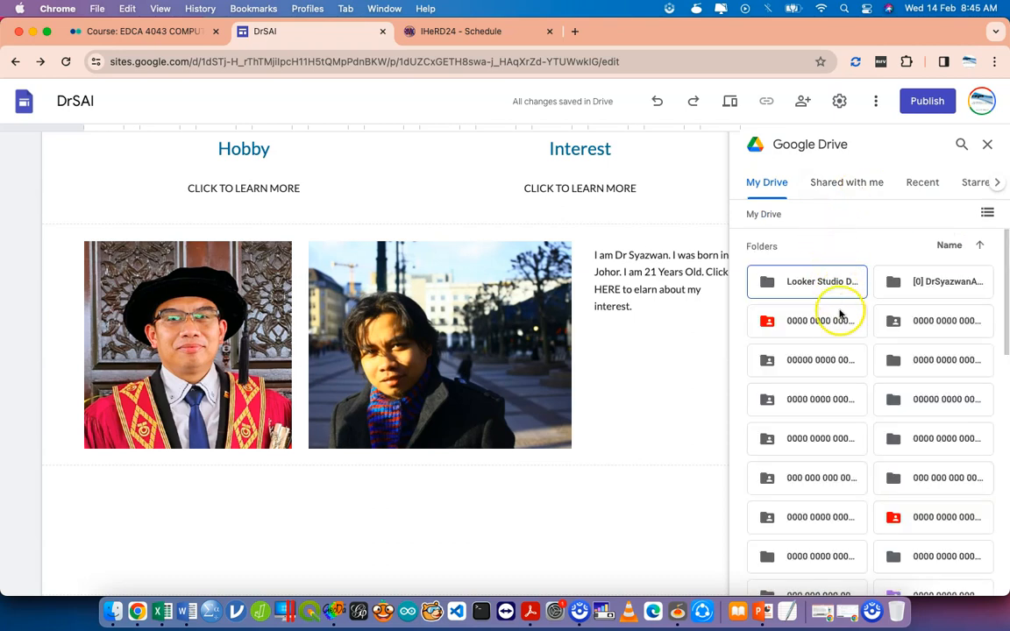
scroll(833, 340, "down", 5)
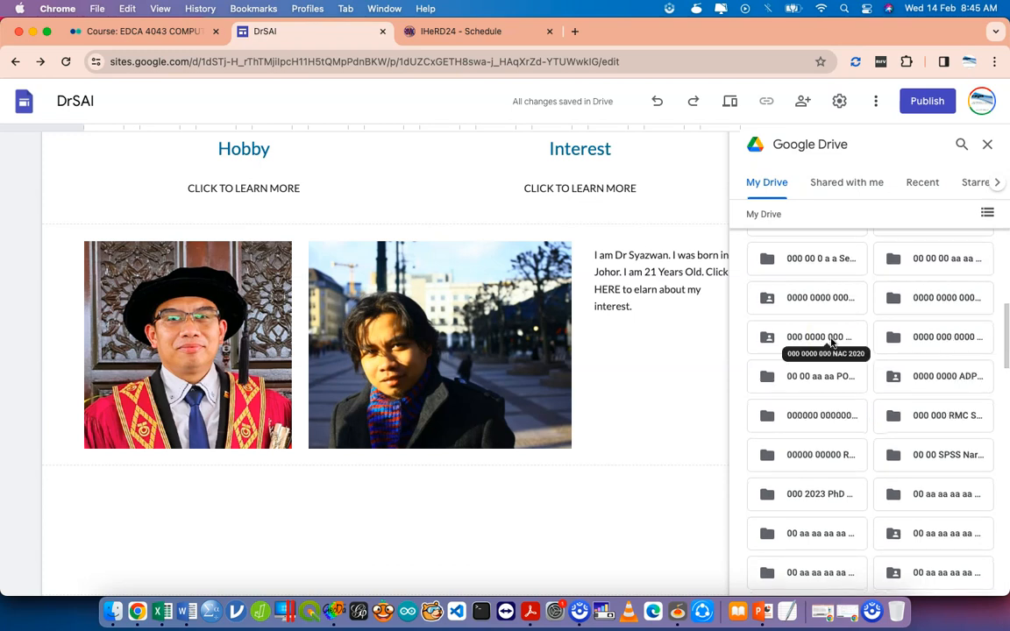
scroll(831, 342, "up", 5)
left_click(962, 145)
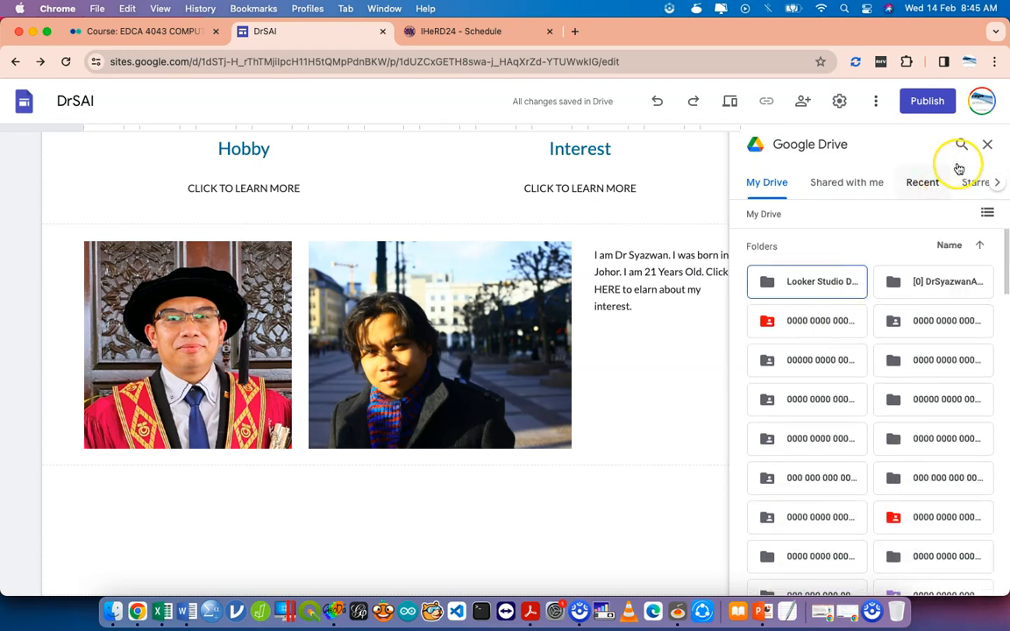
left_click(904, 151)
type("ehea")
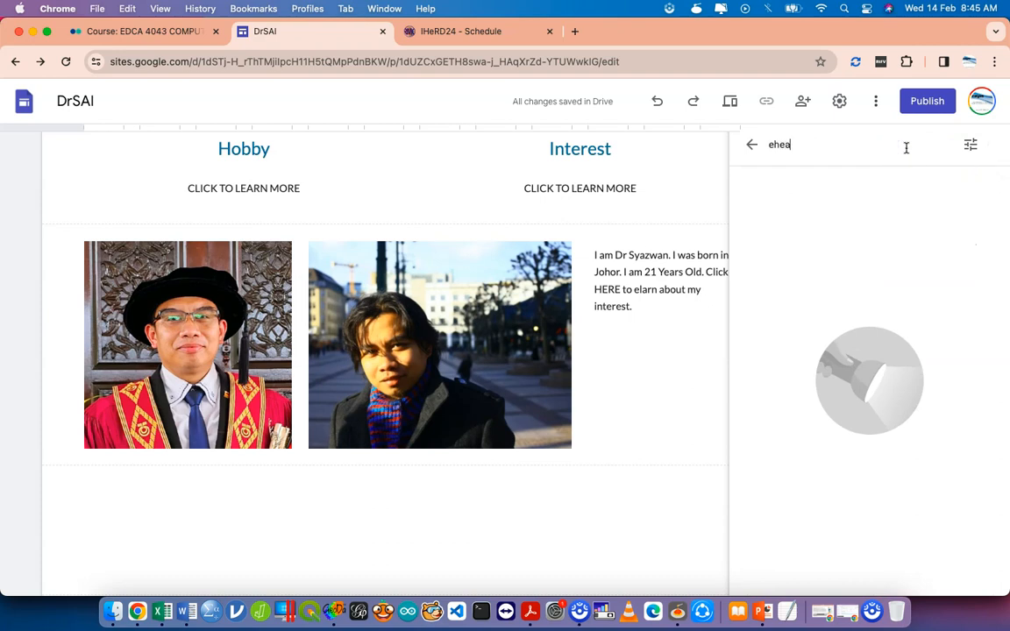
key("Return")
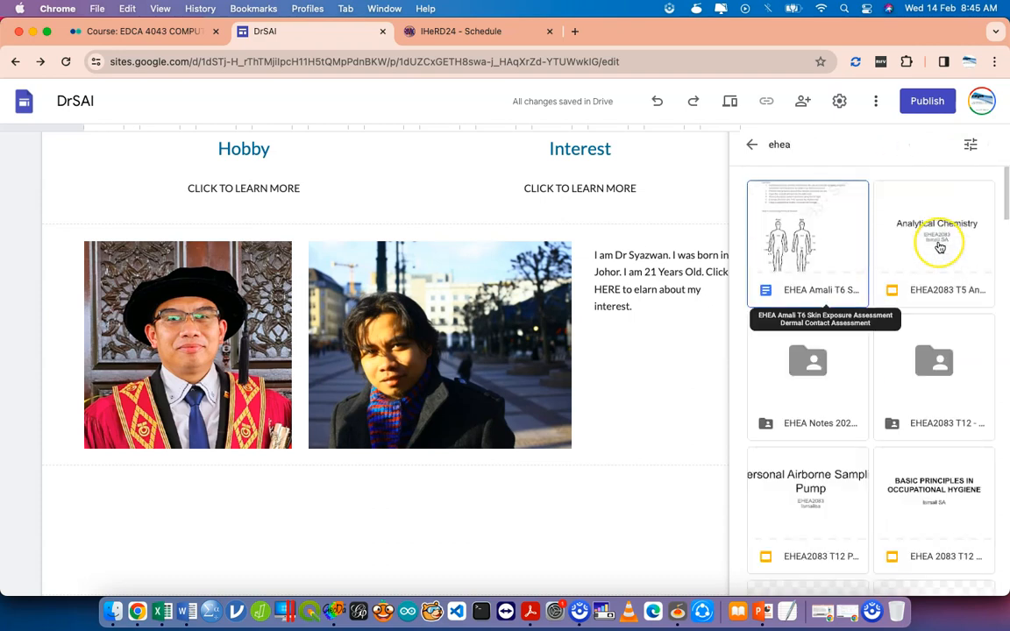
left_click(792, 241)
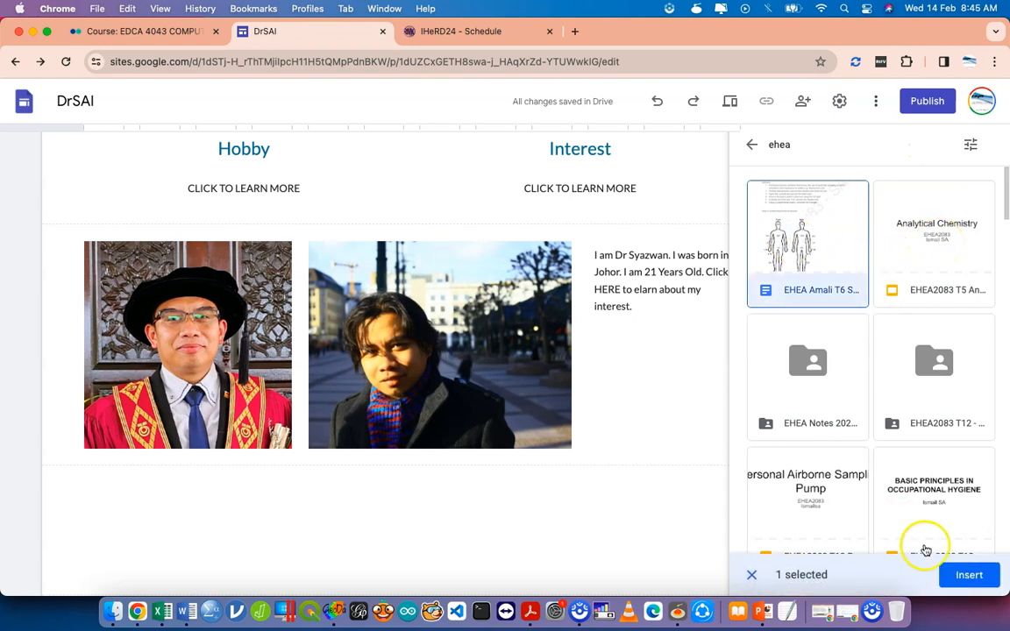
left_click(965, 574)
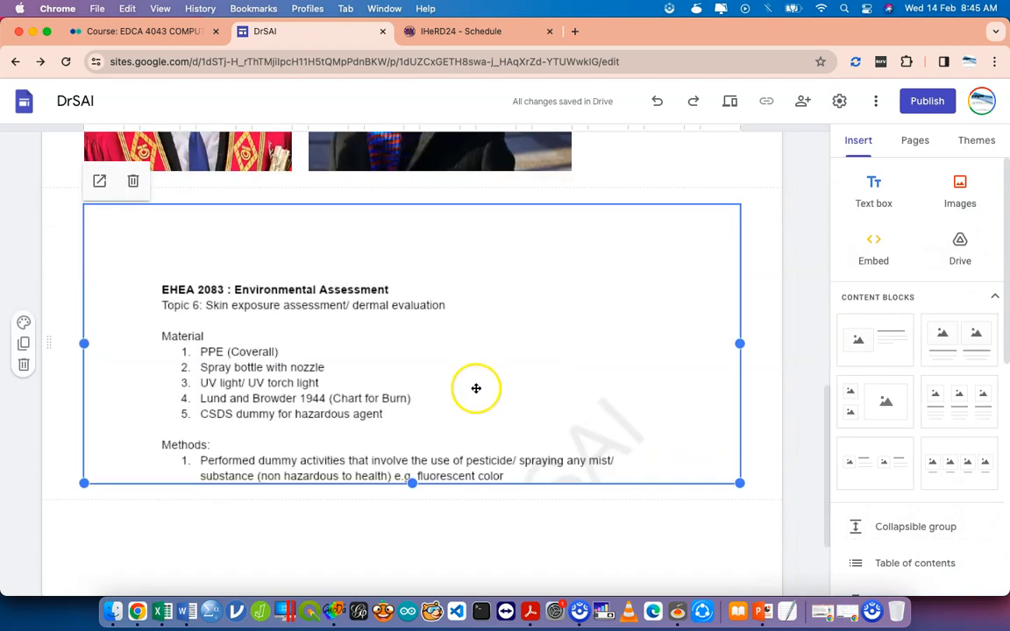
scroll(395, 379, "down", 1)
Switch to the IHeRD24 - Schedule tab, then close it.
scroll(395, 378, "up", 1)
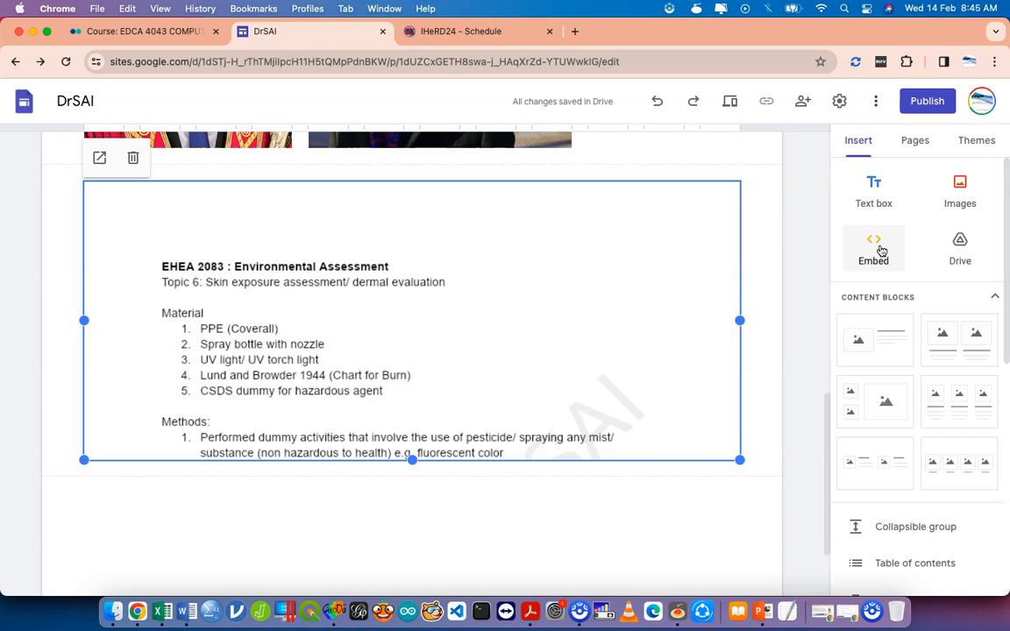
left_click(514, 30)
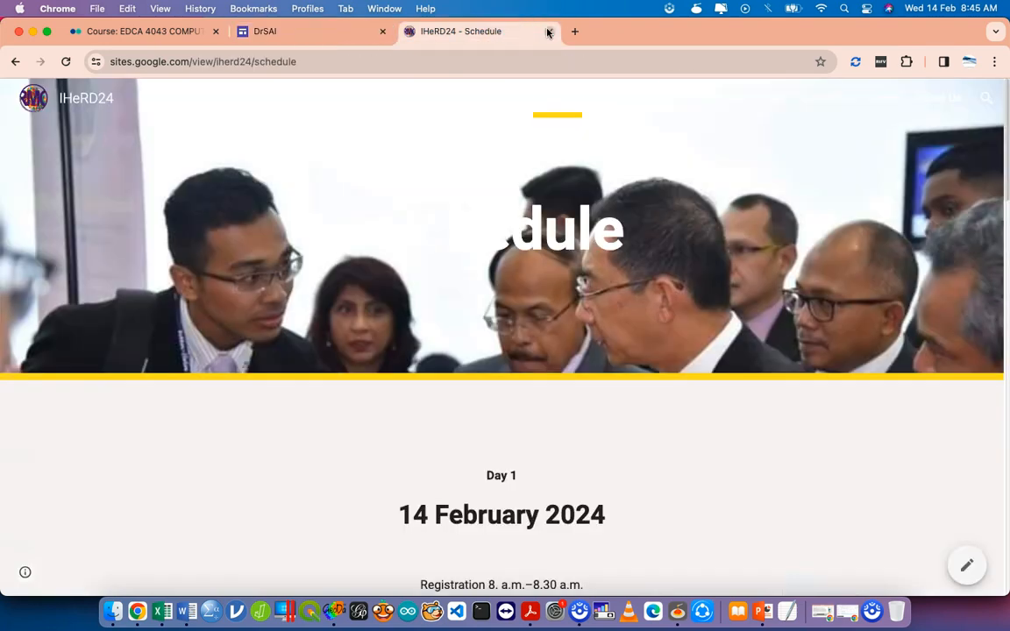
left_click(548, 31)
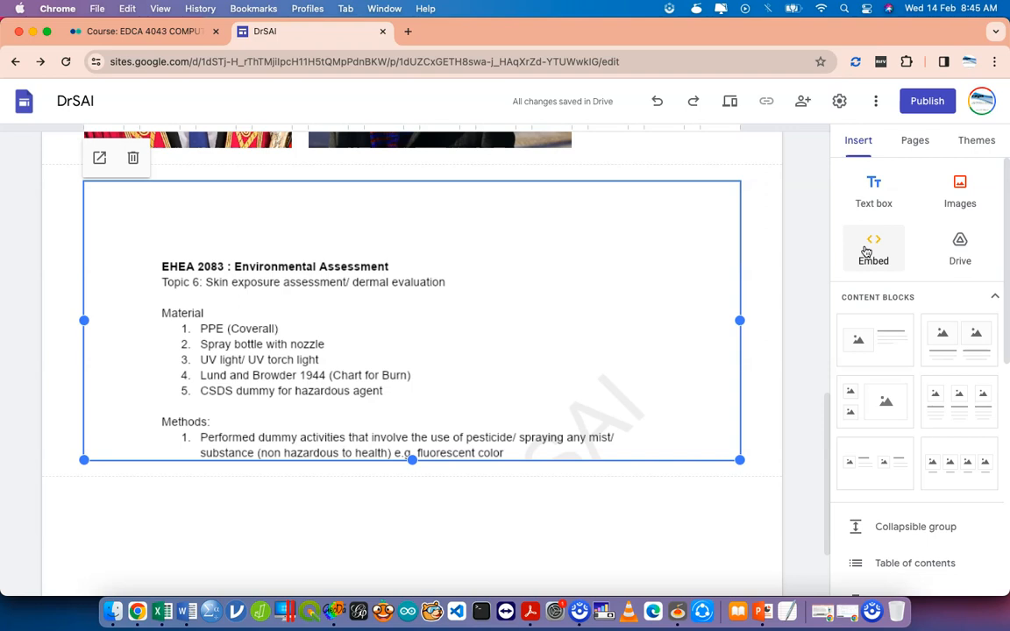
Search 'google drive' in a new tab and go to Drive through the Google apps grid.
left_click(408, 31)
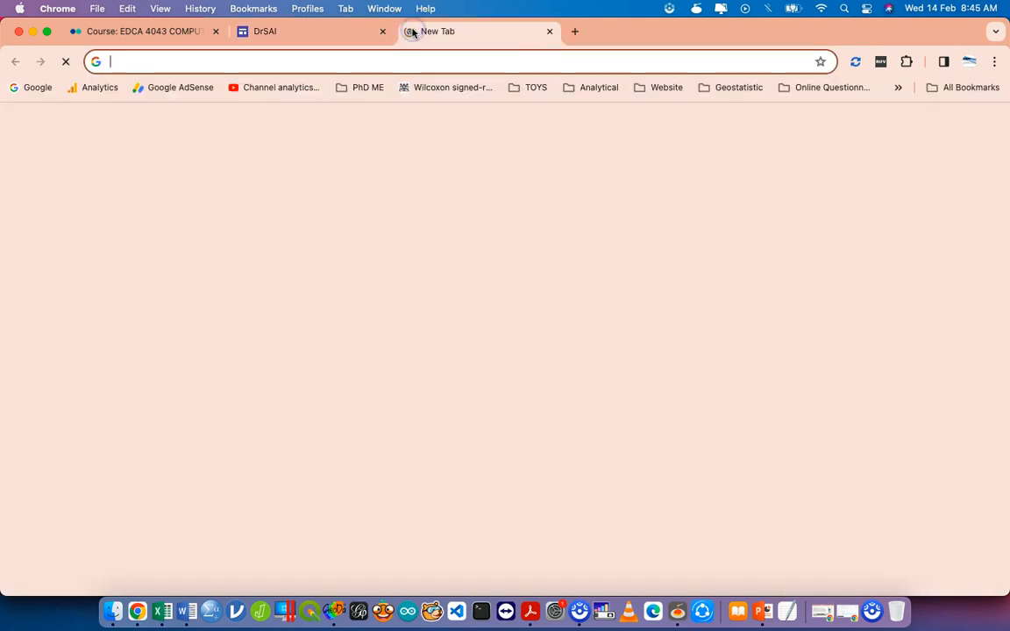
type("google drive")
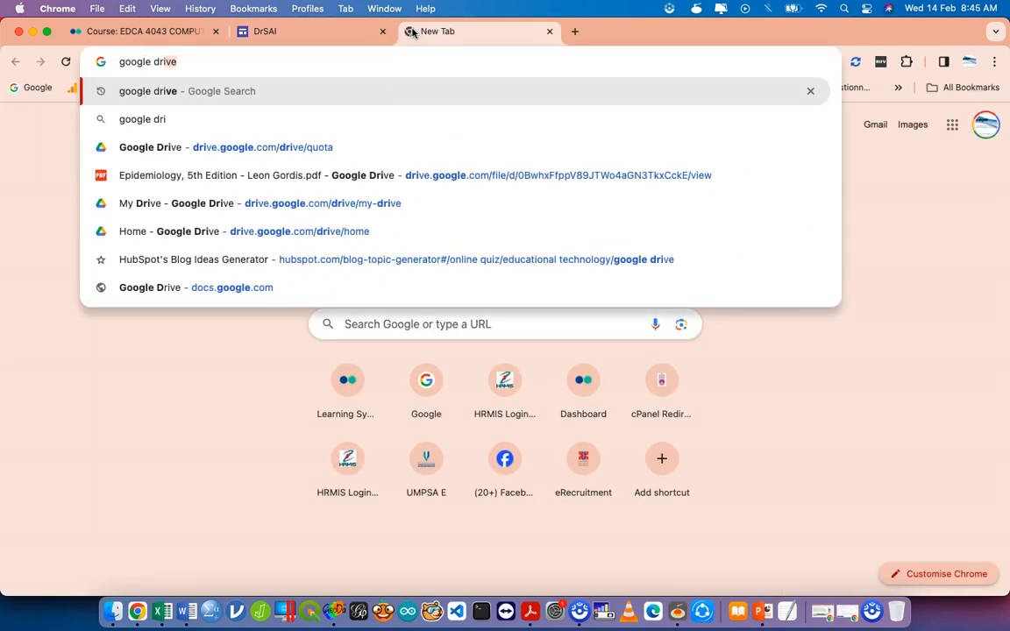
key("Return")
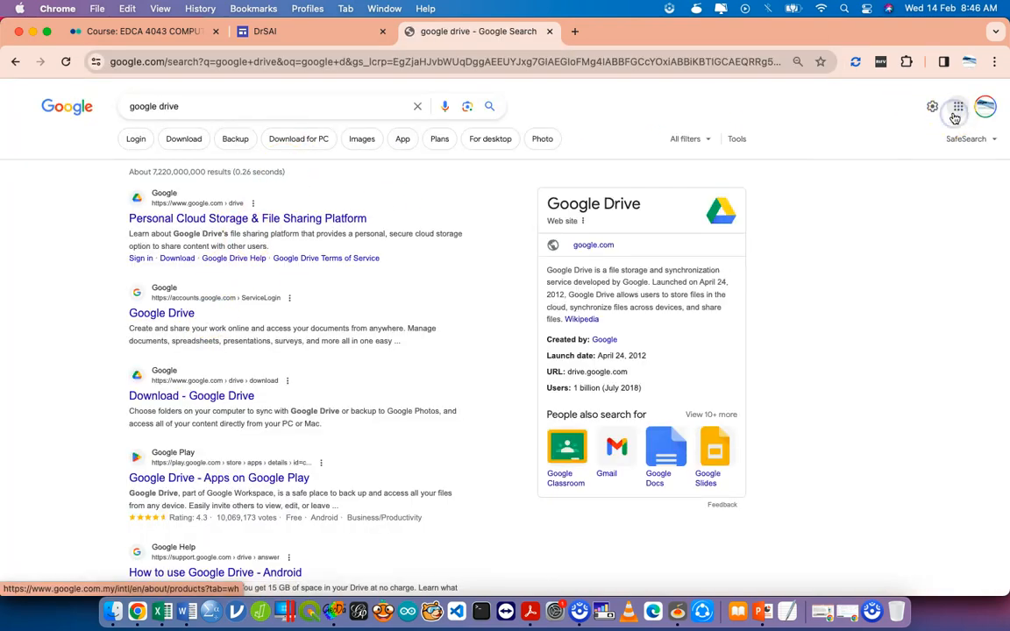
left_click(956, 116)
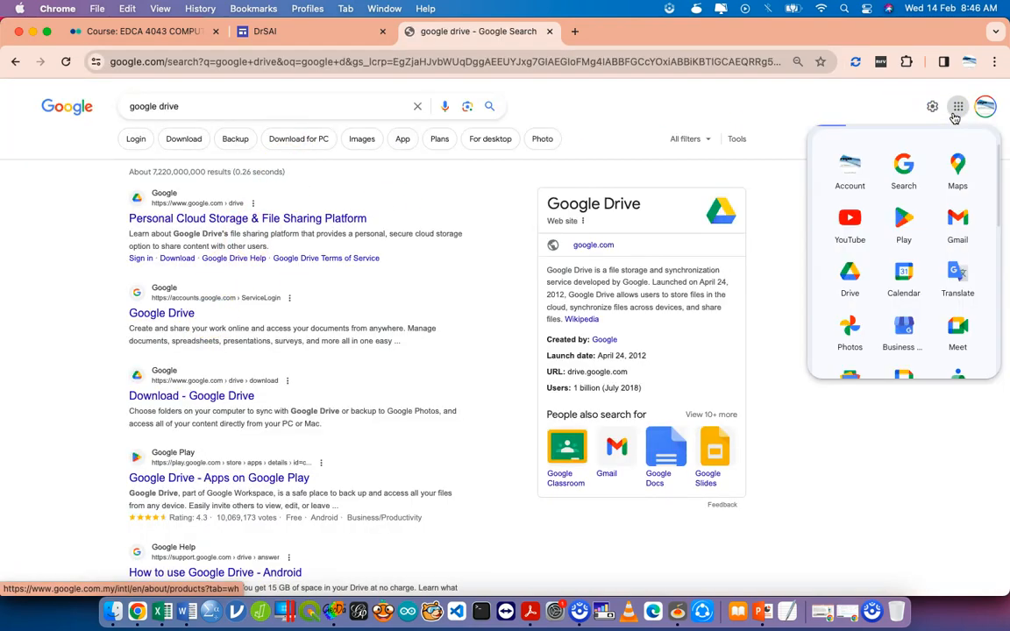
left_click(851, 283)
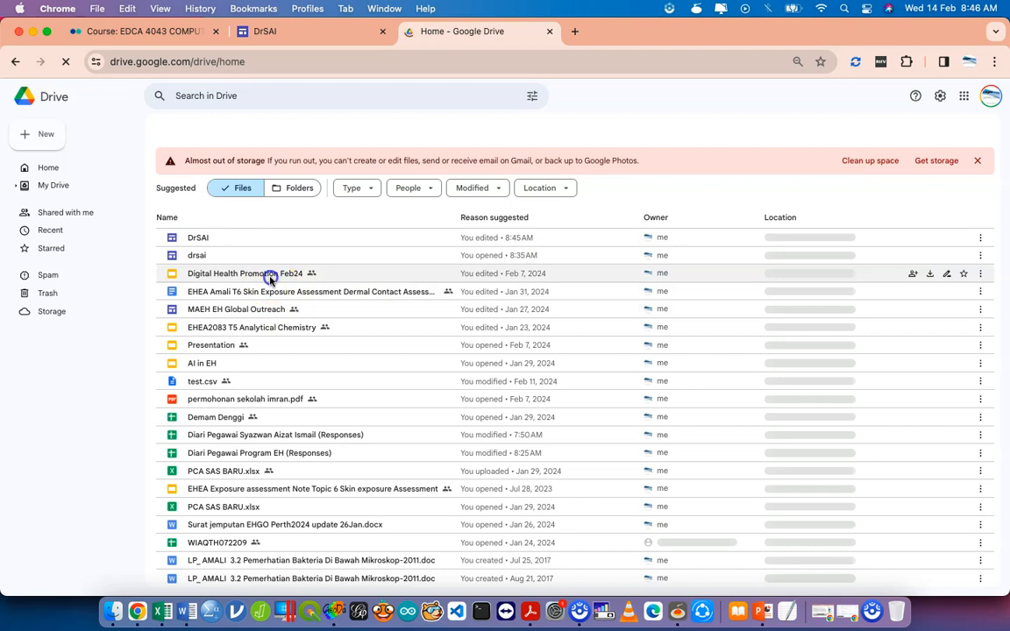
Create a blank Google Slides presentation from Drive's New menu.
left_click(26, 137)
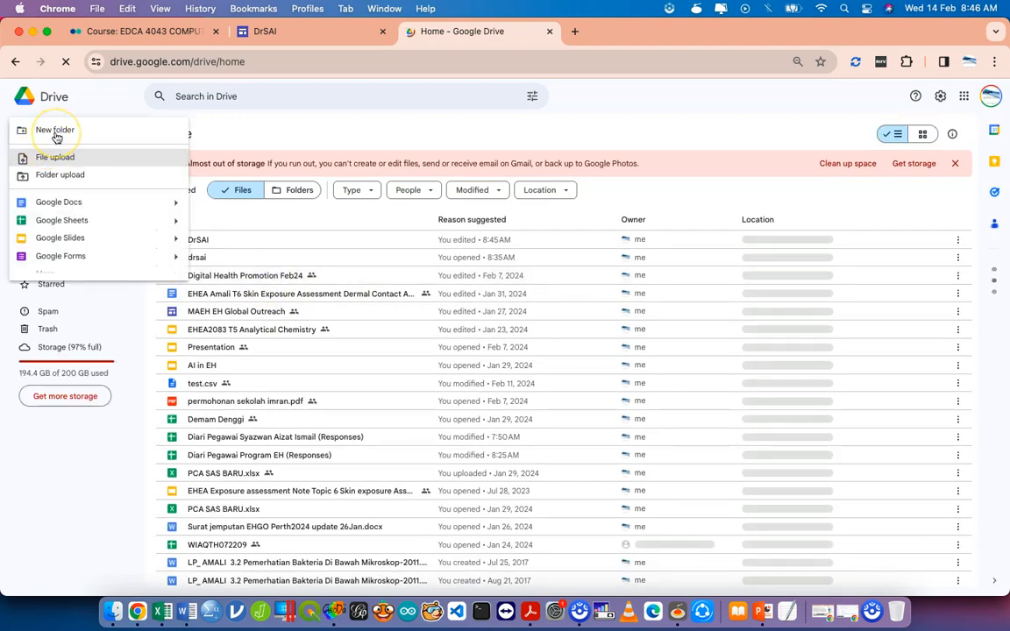
left_click(87, 241)
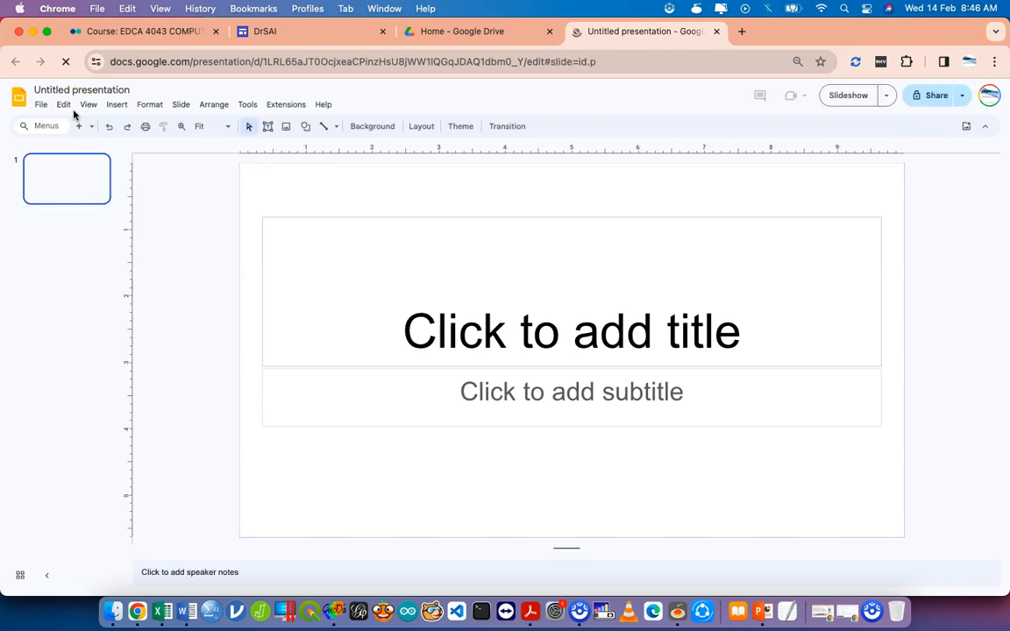
Rename the presentation to 'EHHP Al Jawzi'.
left_click(52, 88)
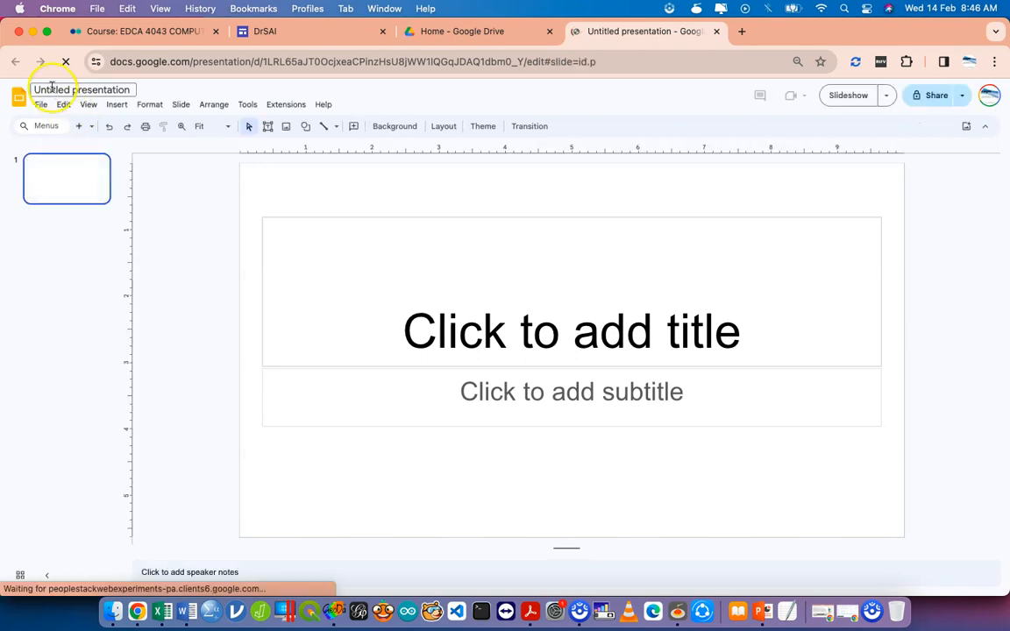
triple_click(51, 89)
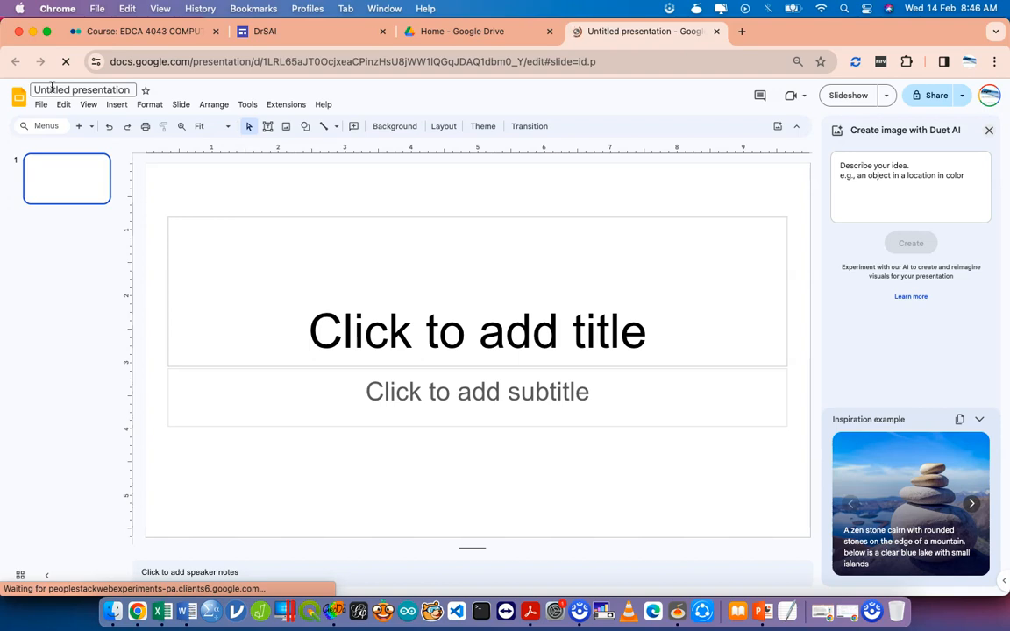
double_click(52, 88)
key("super+a")
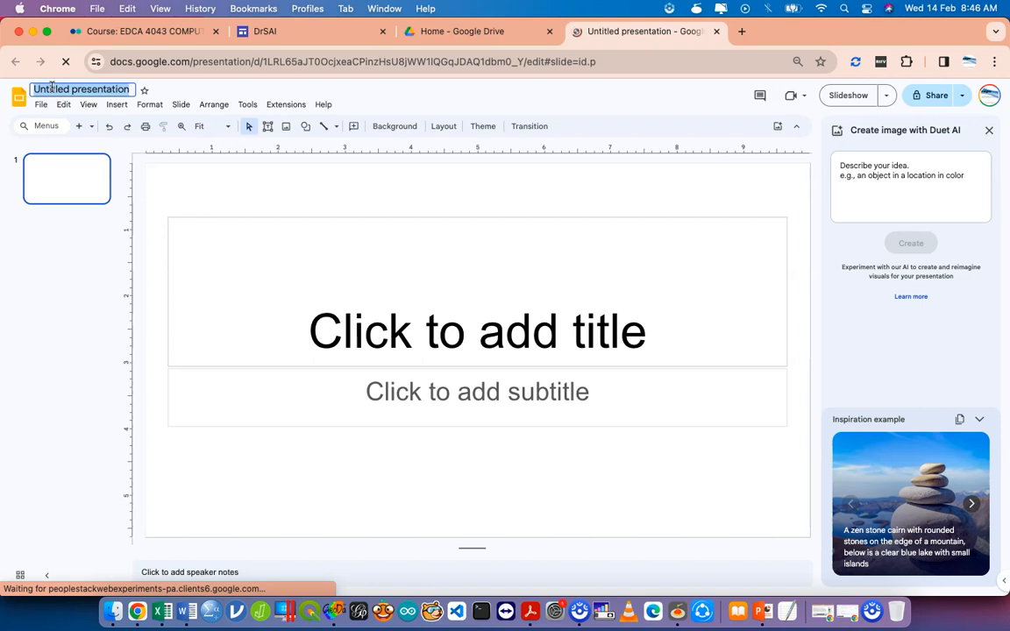
type("EHHP AI JA")
key("BackSpace")
type("azwi")
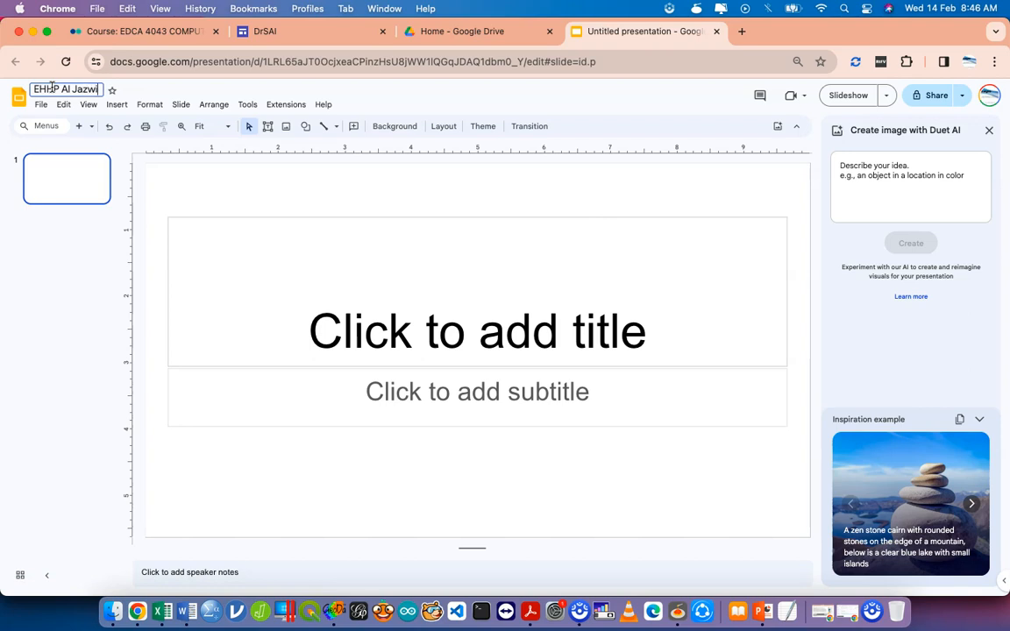
key("BackSpace")
key("BackSpace")
key("BackSpace")
type("wzi")
Give the title slide the heading 'EHHP' and the subtitle 'Dr SAI'.
left_click(338, 288)
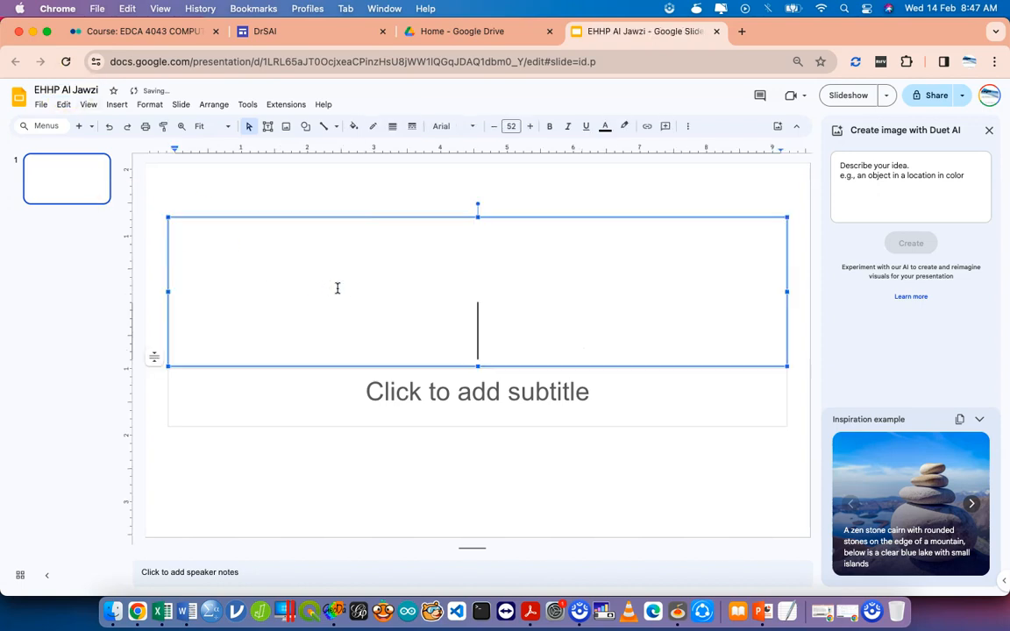
type("EHHP")
left_click(435, 390)
type("Dr SAI")
left_click(883, 192)
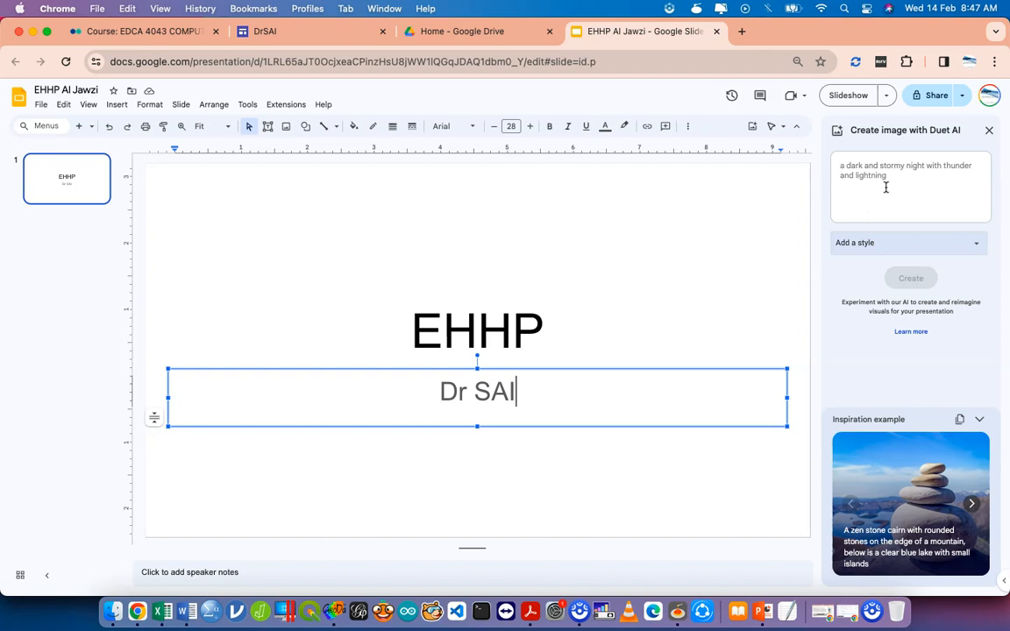
Generate Sketch-style AI images about the importance of research in environmental health.
left_click(885, 188)
type("Create slide that")
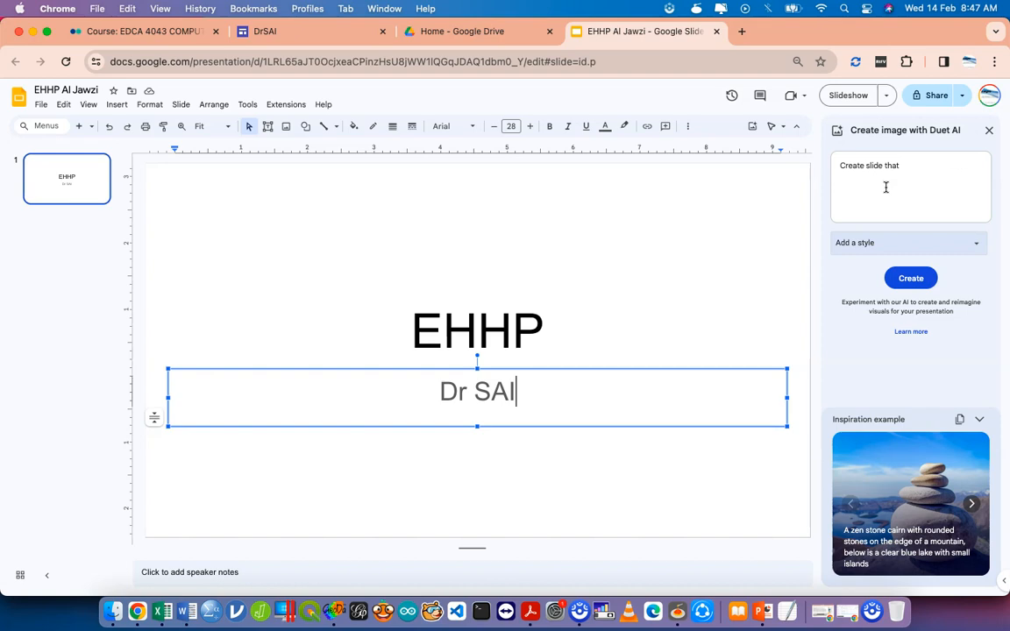
type(" discuss about the importance of research in environmental hea")
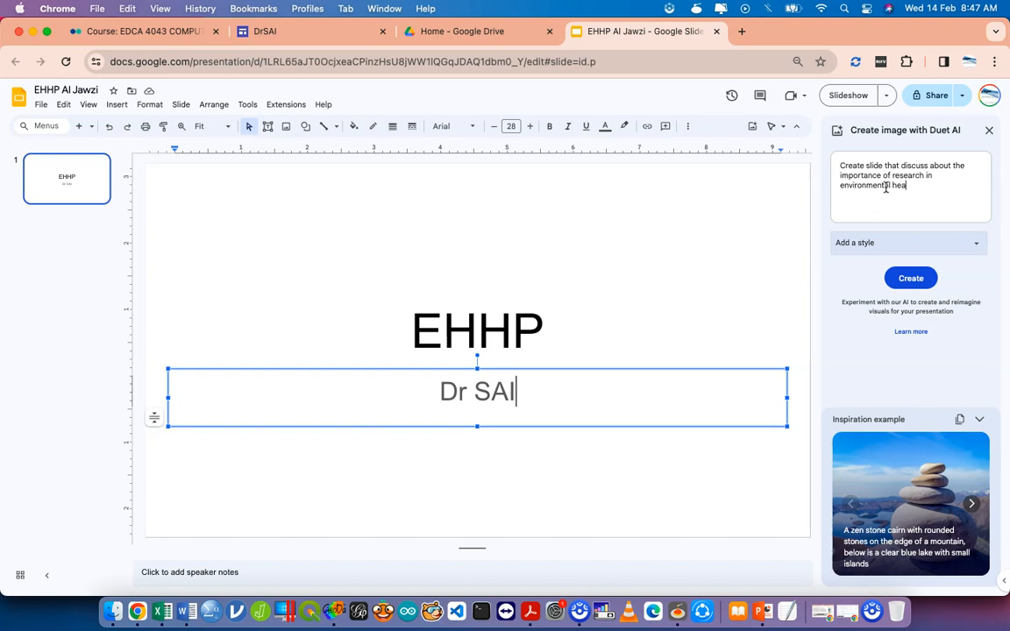
type("lth")
left_click(926, 243)
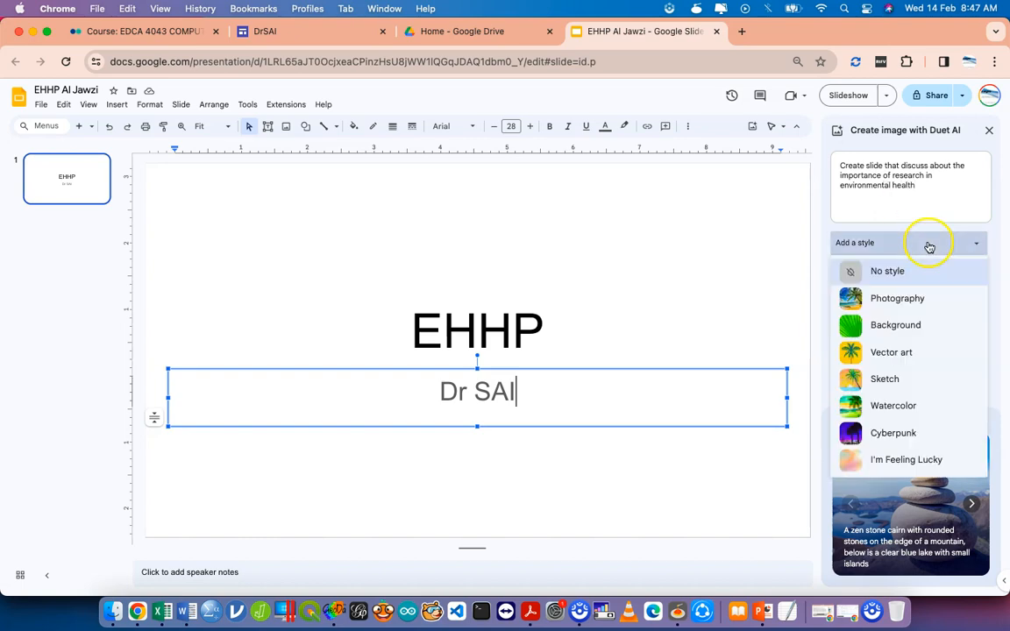
left_click(920, 380)
left_click(919, 280)
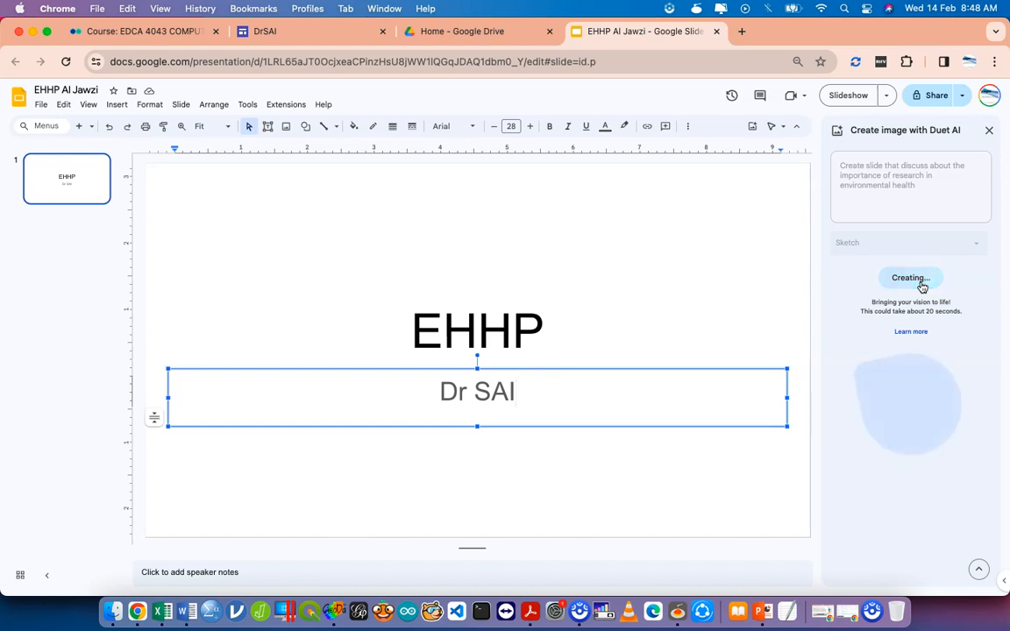
Insert the second generated image, then undo it so the title slide stays unchanged.
left_click(932, 419)
left_click(531, 327)
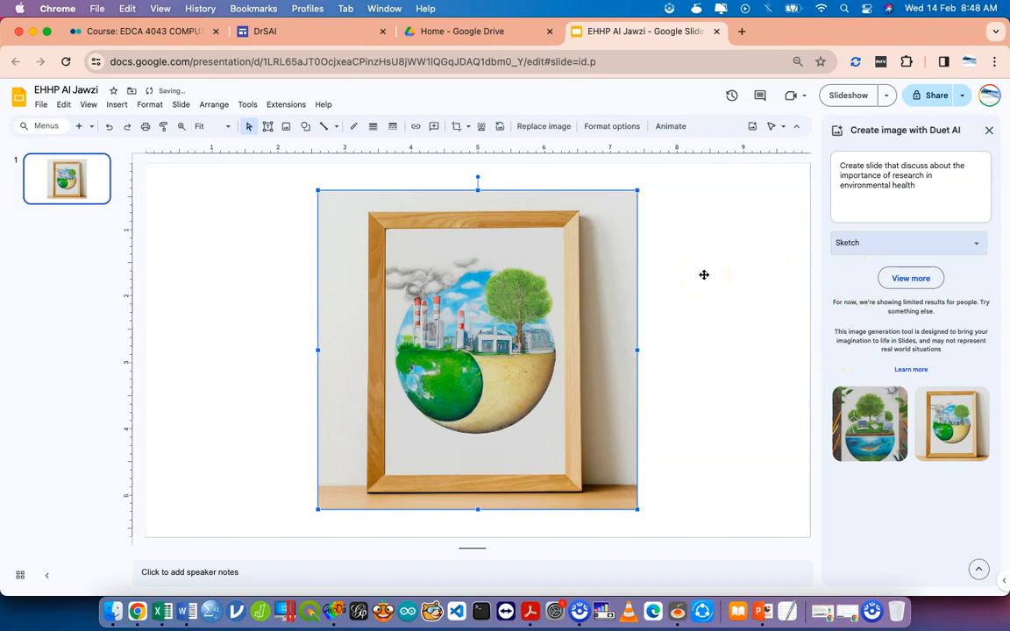
key("super+z")
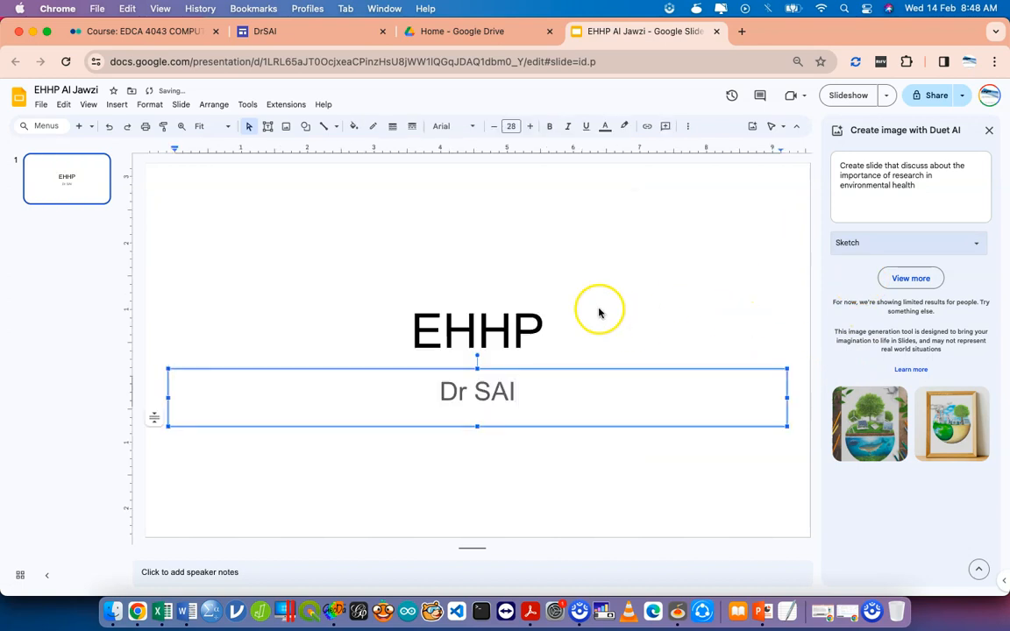
left_click(401, 482)
left_click(64, 203)
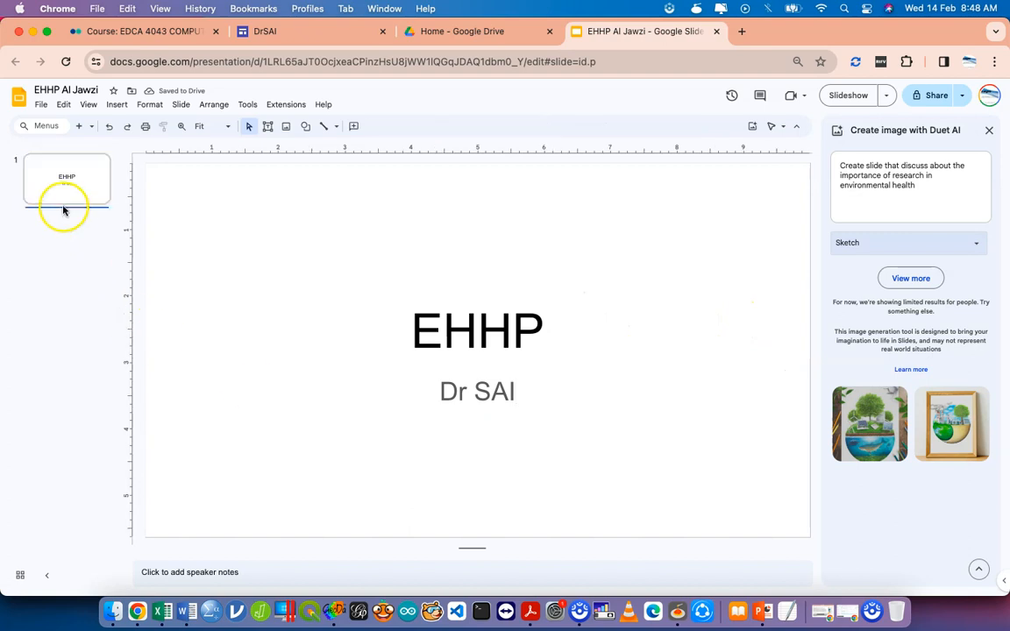
Add a slide titled 'Learning Outcome' with bullets '- Google Site' and 'Wordpress/ Hosting/ Domain'.
left_click(78, 125)
left_click(203, 202)
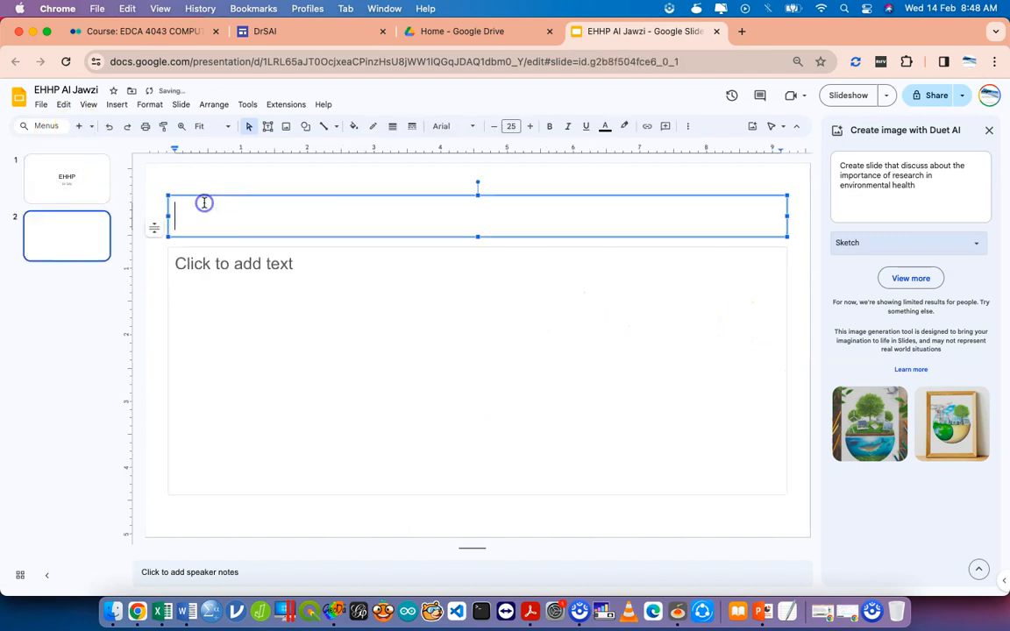
type("Learning Outcome")
left_click(178, 277)
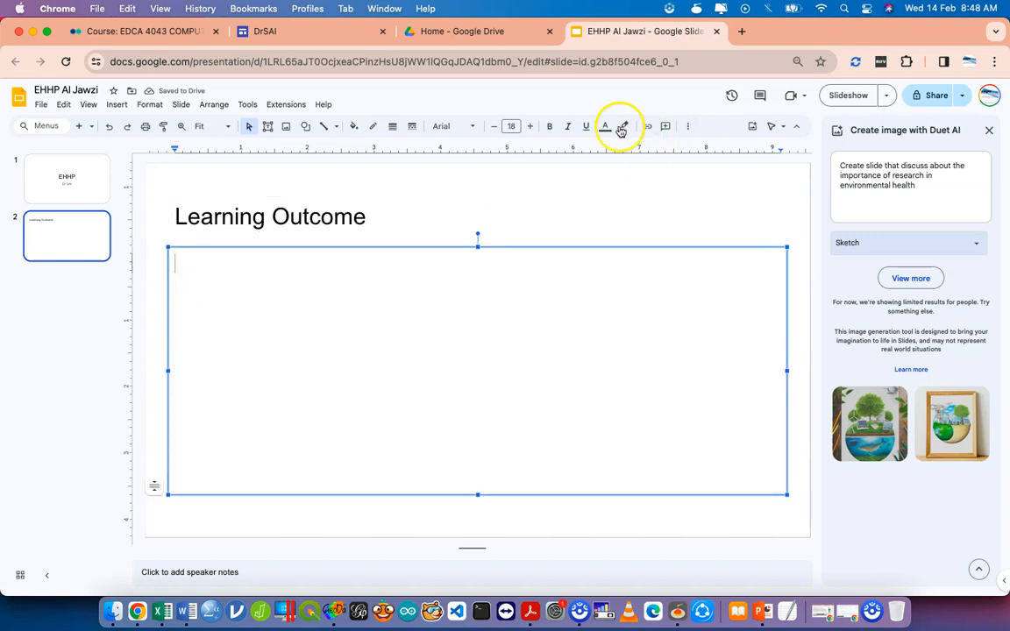
type("- ")
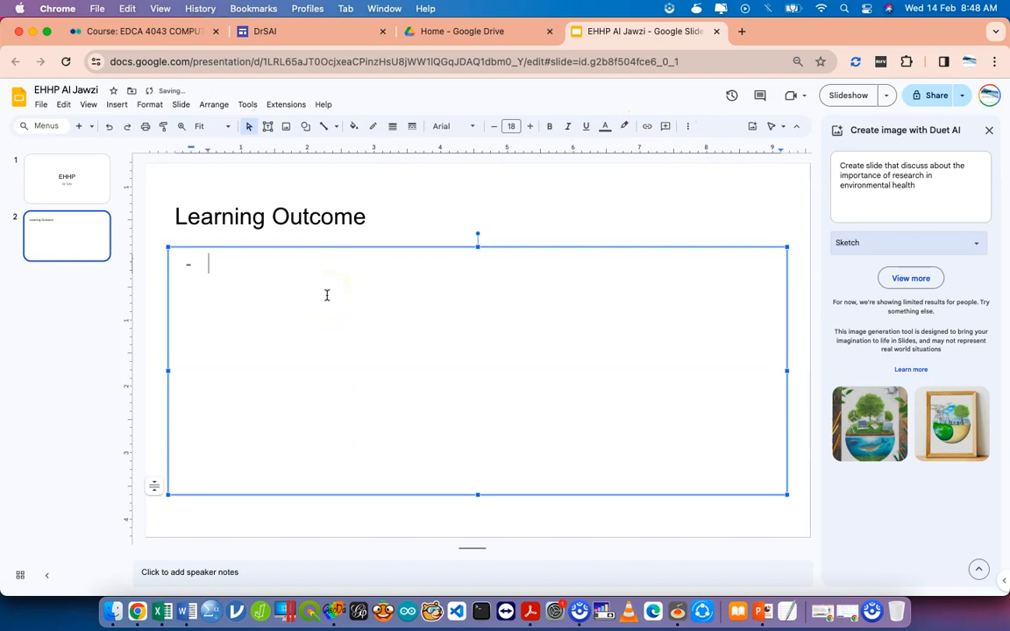
type("Google Site")
key("Return")
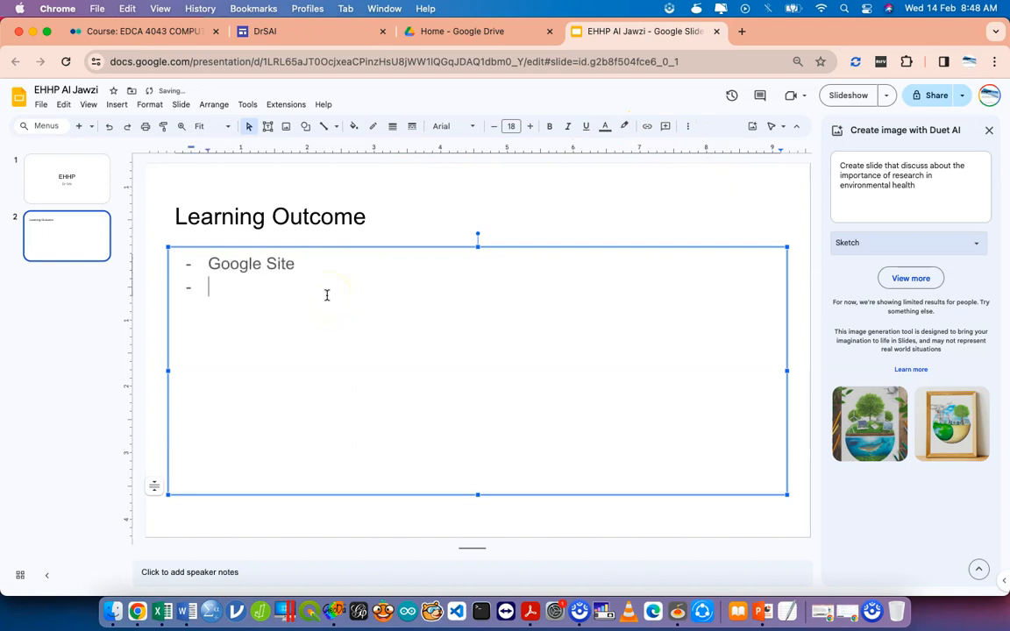
type("Wordpress")
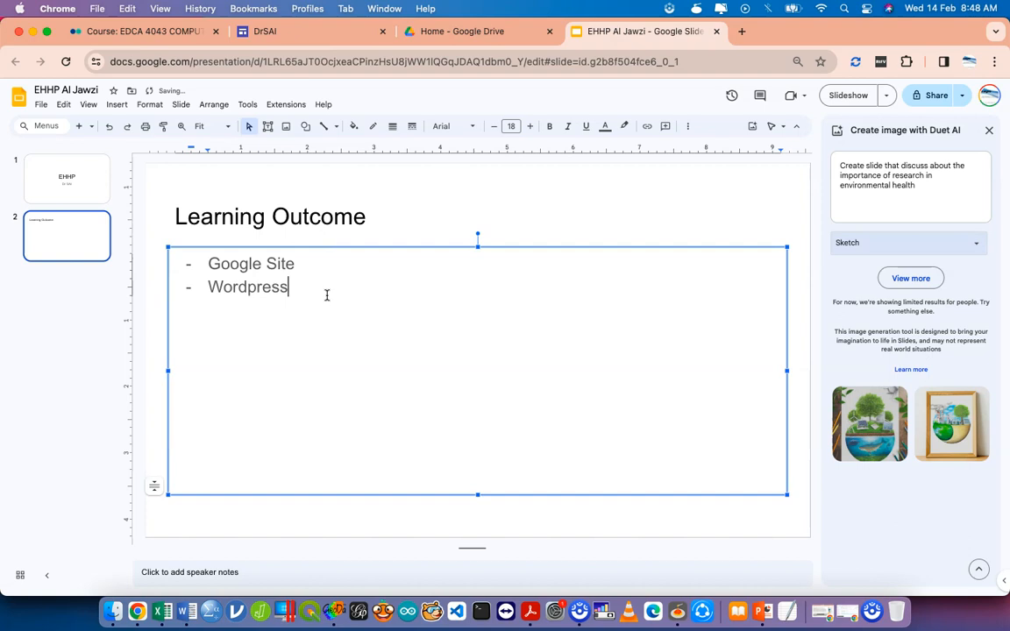
type("/ Hosting/")
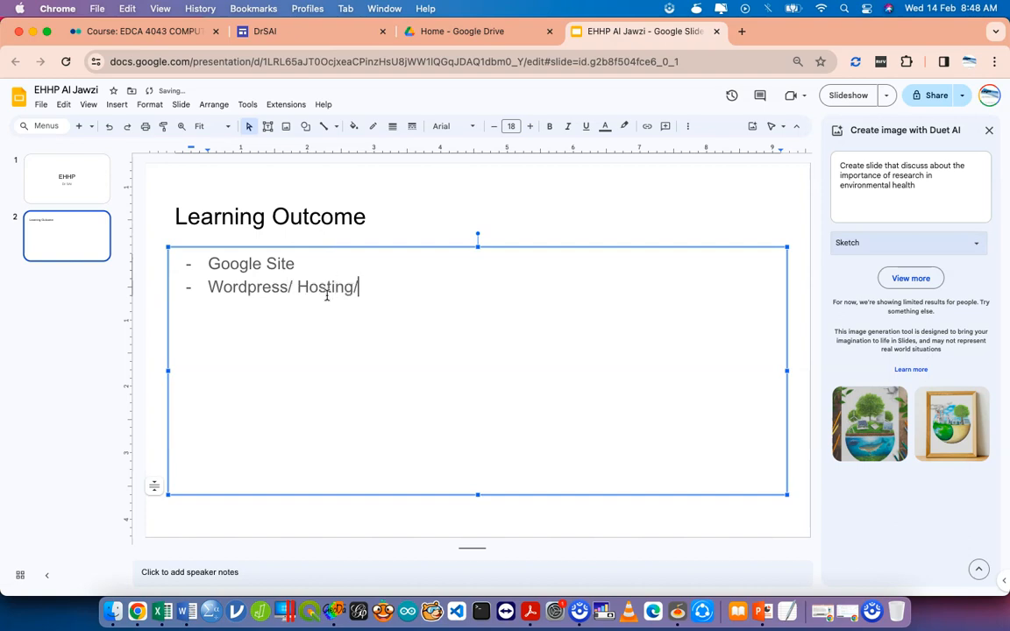
type(" Domain")
Add the remaining bullets 'Analytics' and 'Soc Med' to the Learning Outcome slide.
key("Return")
type("Anlaytics")
key("BackSpace")
key("BackSpace")
key("BackSpace")
key("BackSpace")
key("BackSpace")
key("BackSpace")
key("BackSpace")
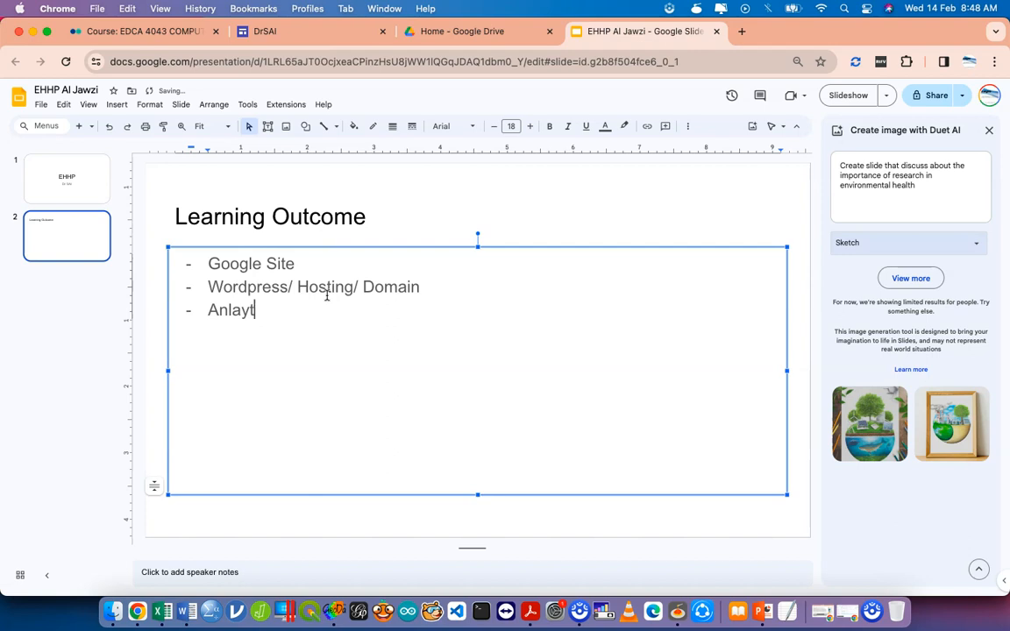
type("an")
key("BackSpace")
type("lyi")
key("BackSpace")
type("tics")
key("Return")
type("Soc Med")
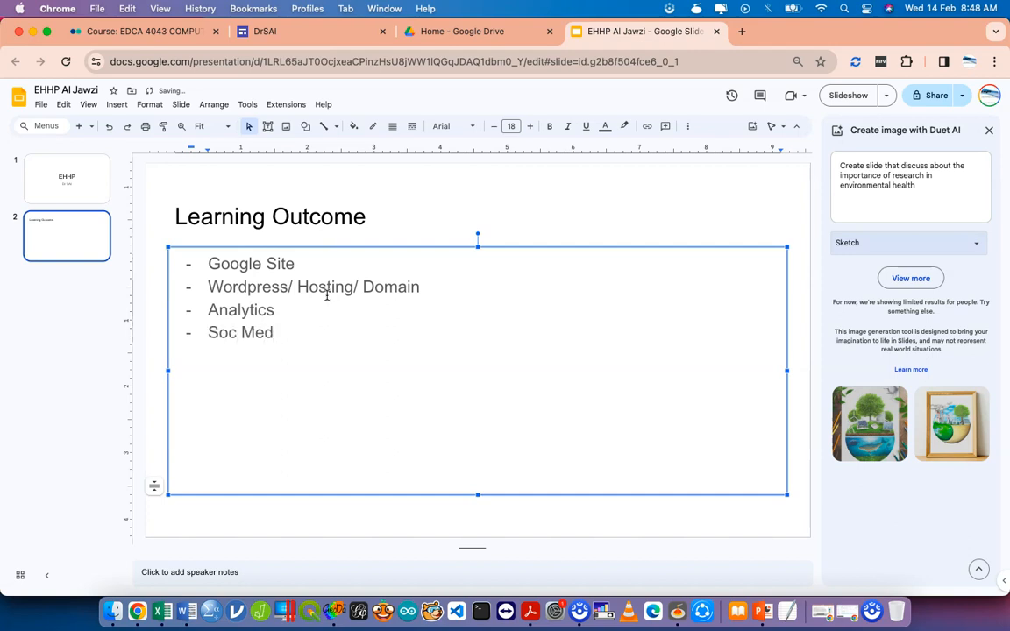
left_click(172, 168)
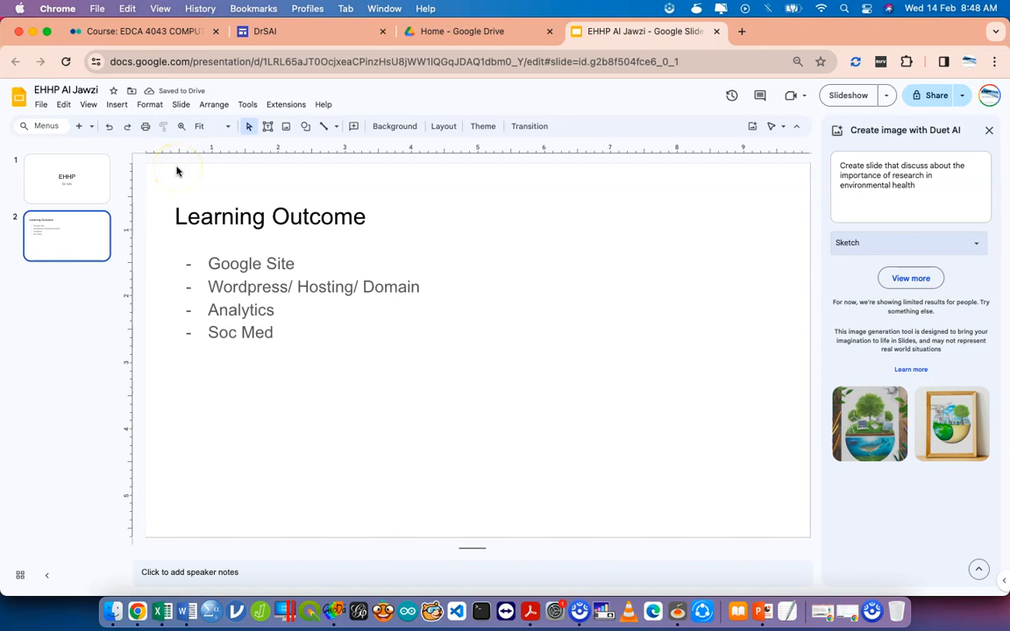
Close the 'Create image with Duet AI' panel in the EHHP Al Jawzi deck.
left_click(340, 32)
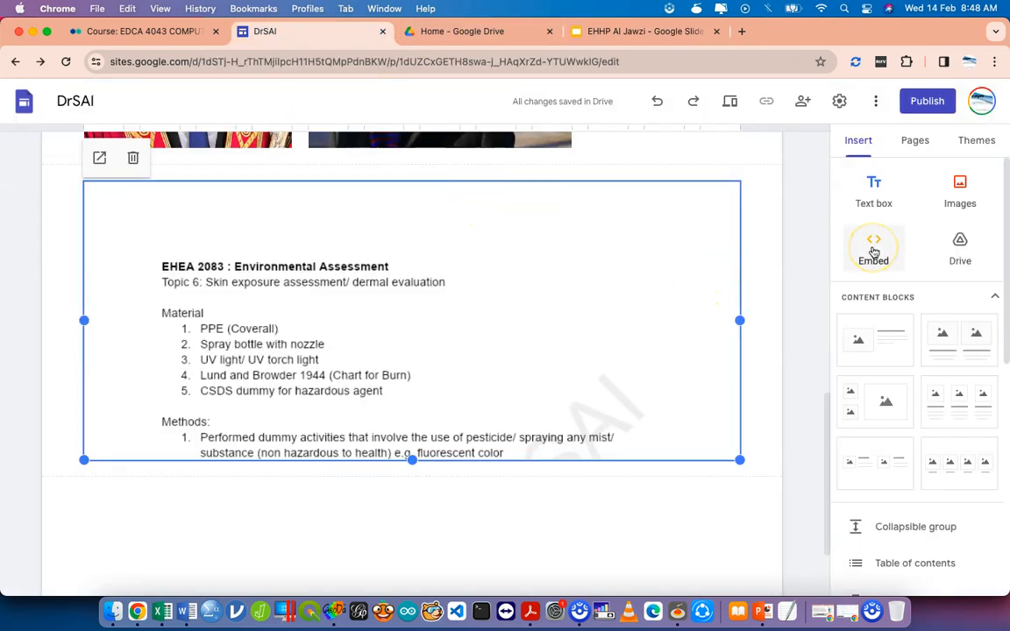
left_click(681, 35)
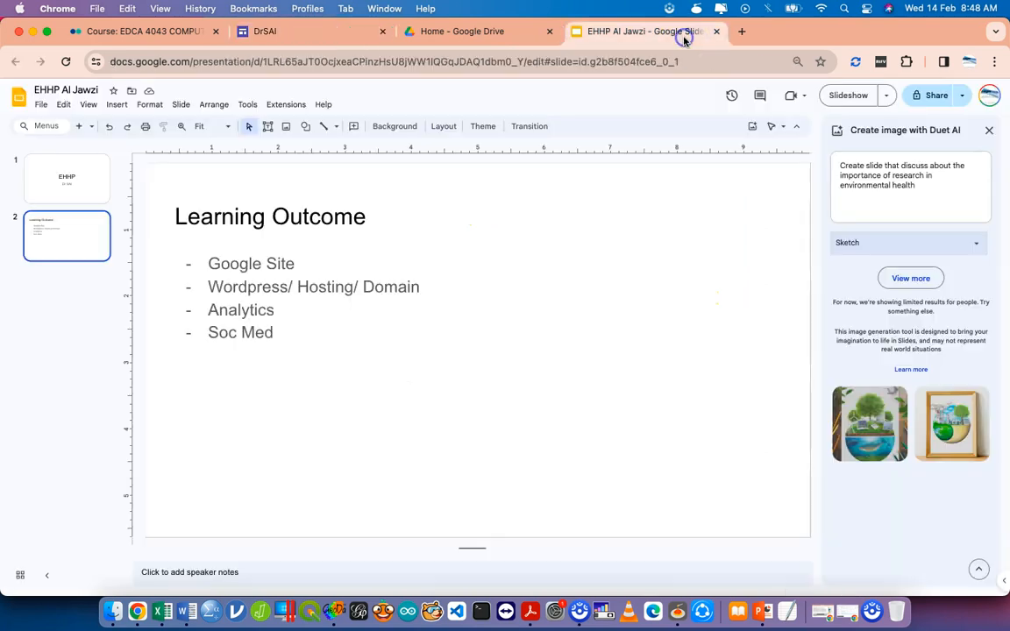
left_click(989, 130)
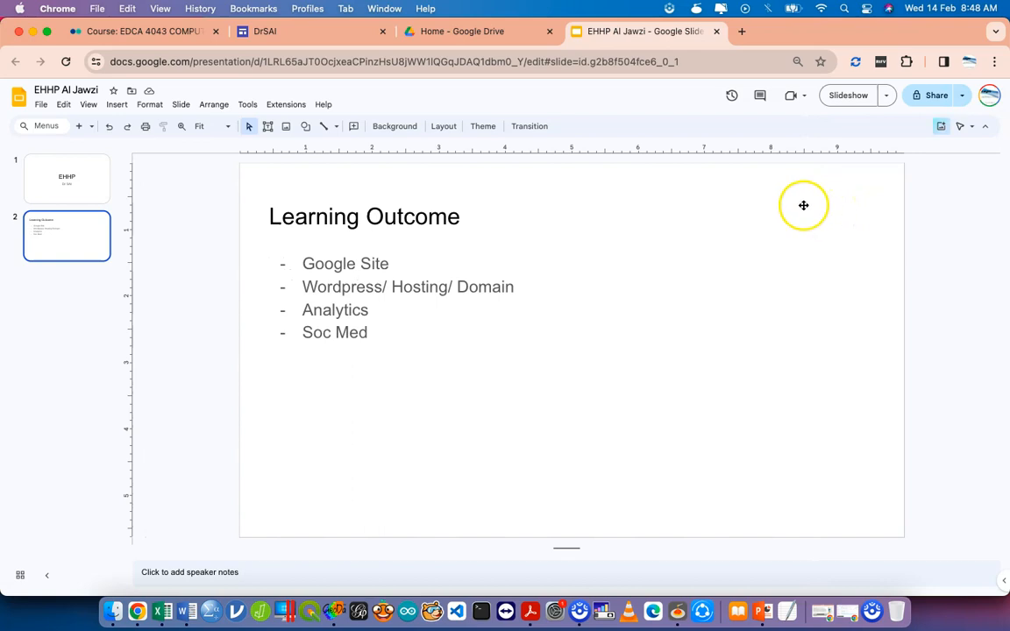
Check the deck's sharing settings, then find Publish to web under File > Share.
left_click(935, 102)
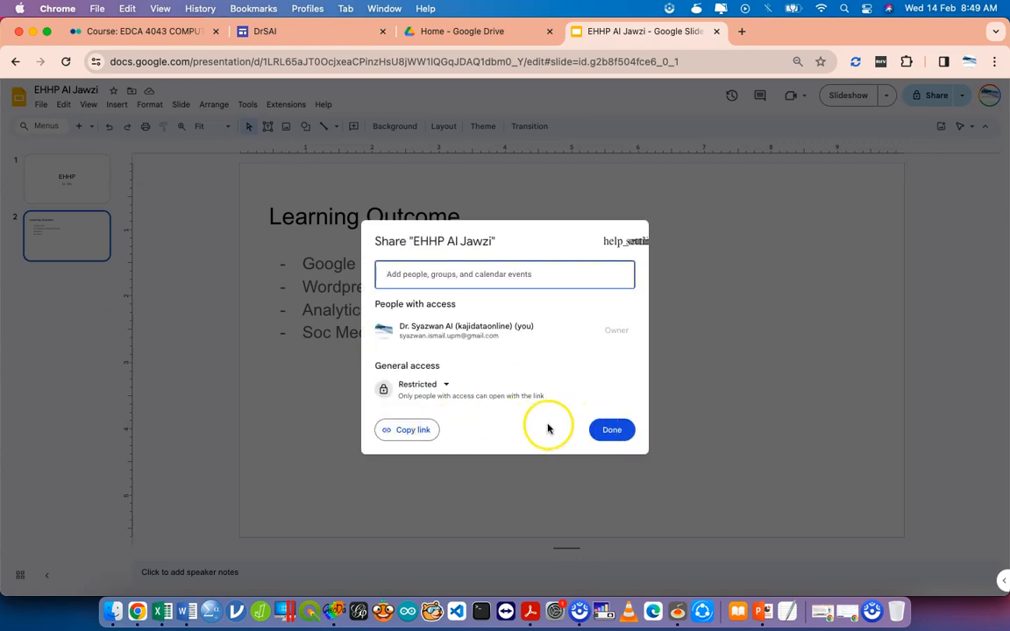
left_click(609, 434)
left_click(41, 105)
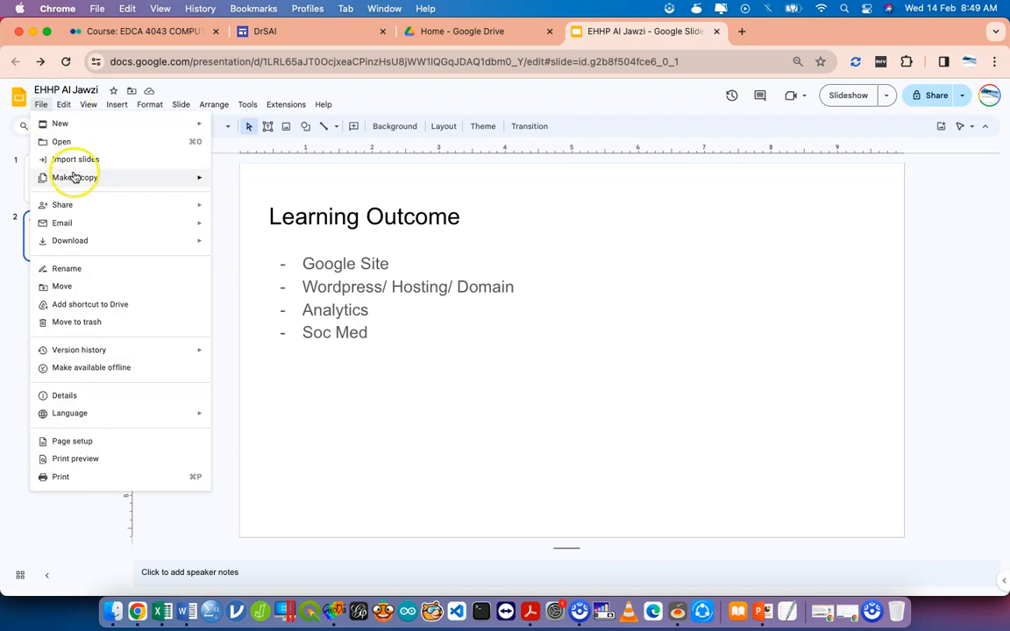
mouse_move(119, 249)
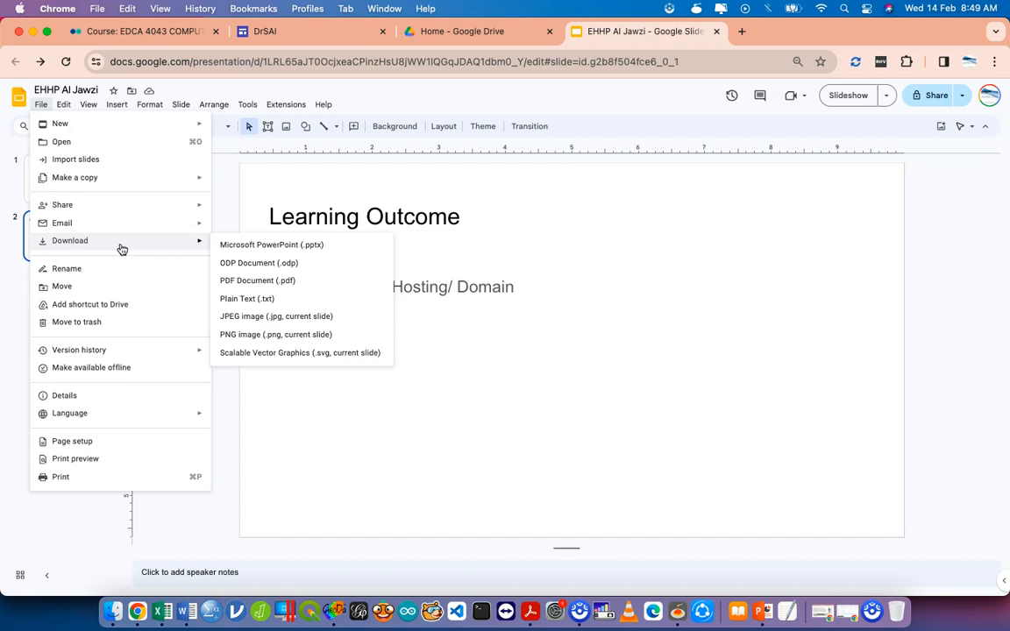
mouse_move(101, 206)
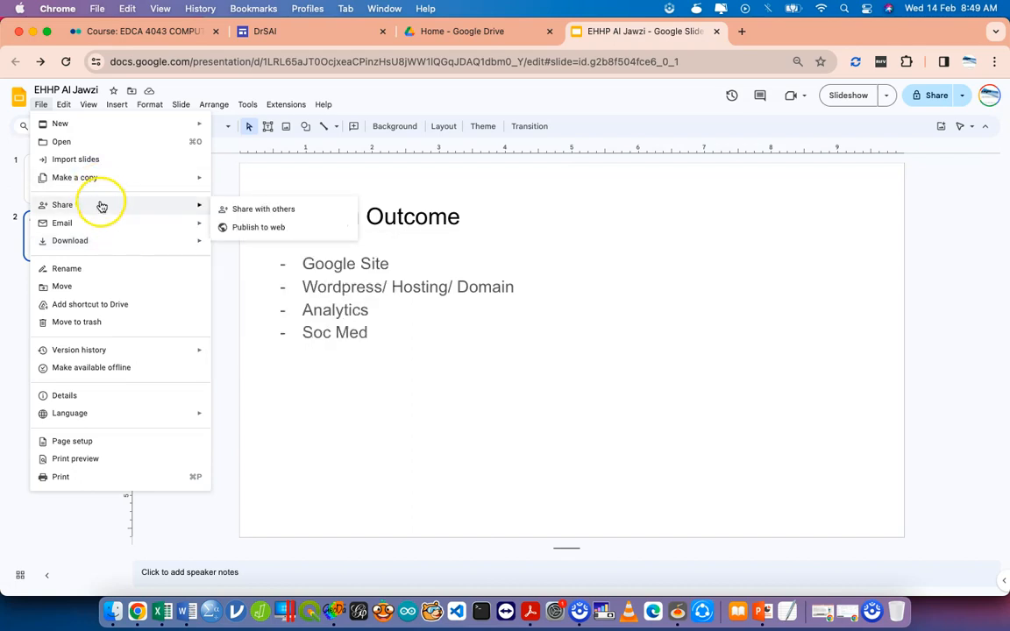
Publish the EHHP Al Jawzi deck to the web as an embeddable 960x569 slideshow.
left_click(254, 230)
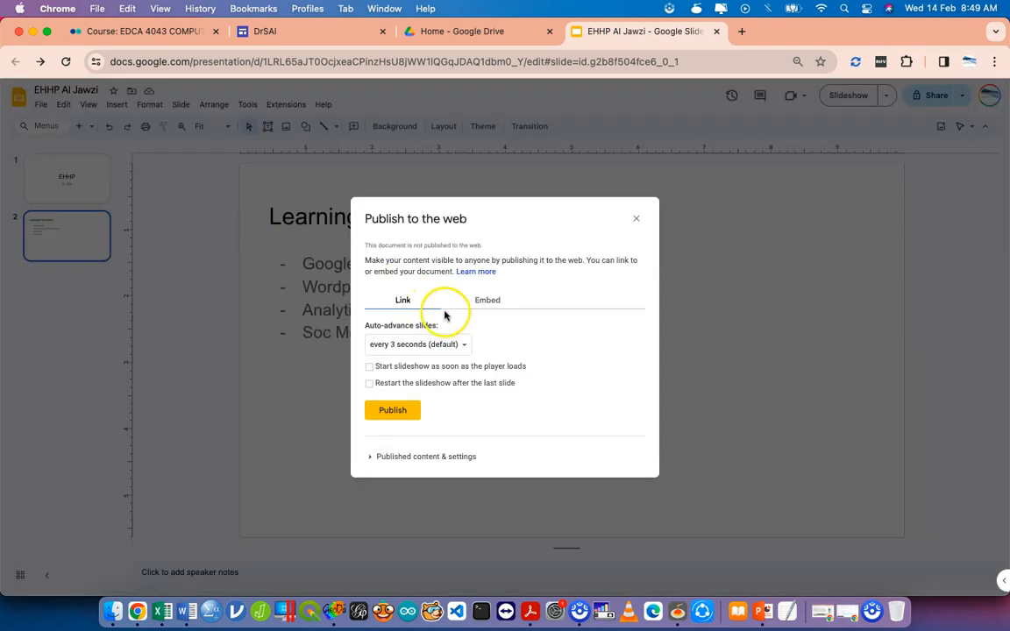
left_click(487, 302)
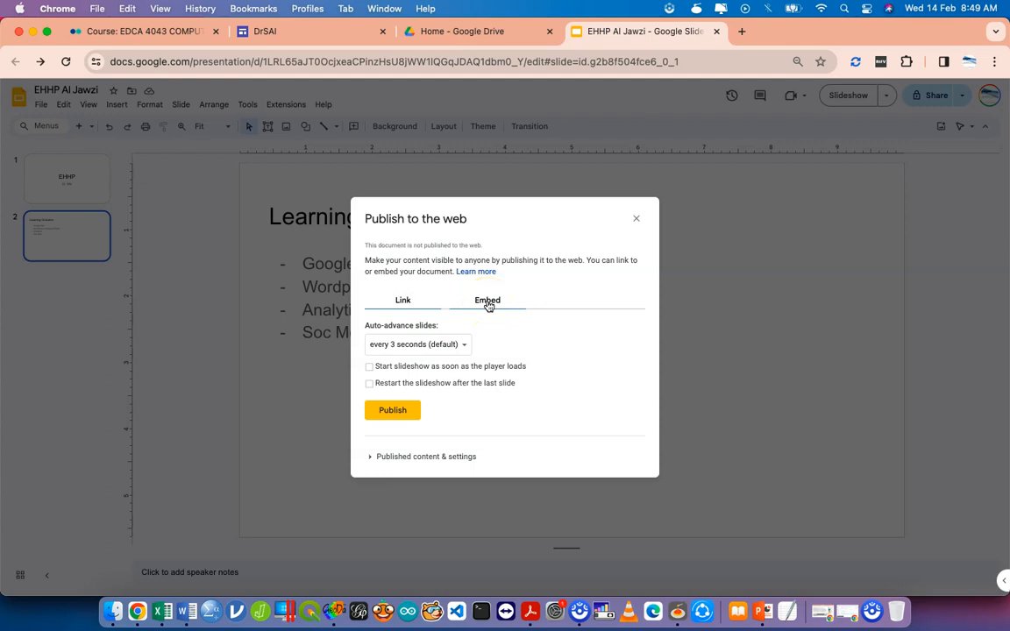
left_click(488, 305)
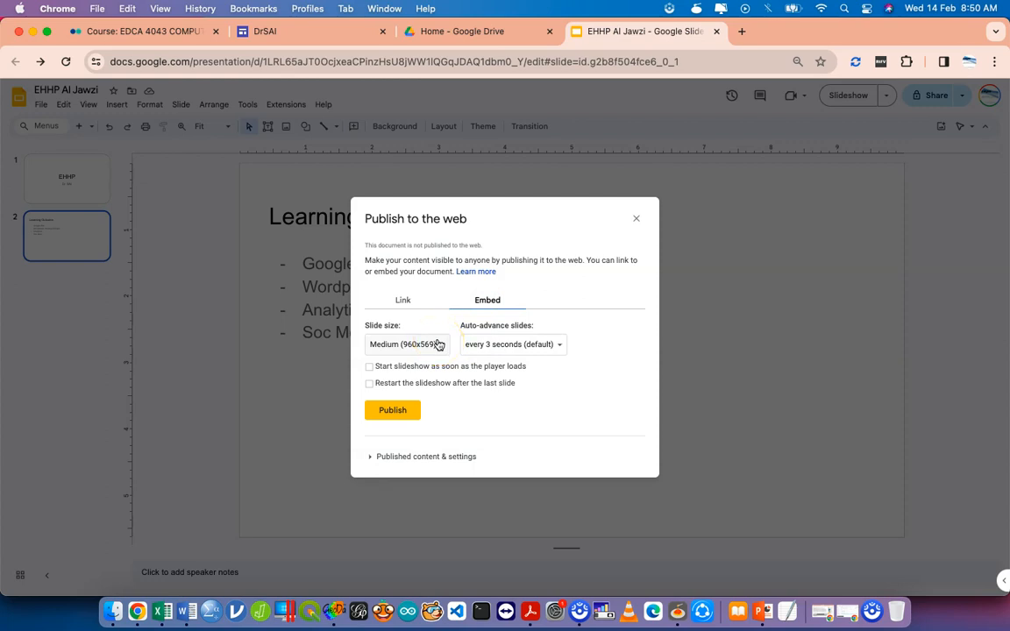
left_click(407, 418)
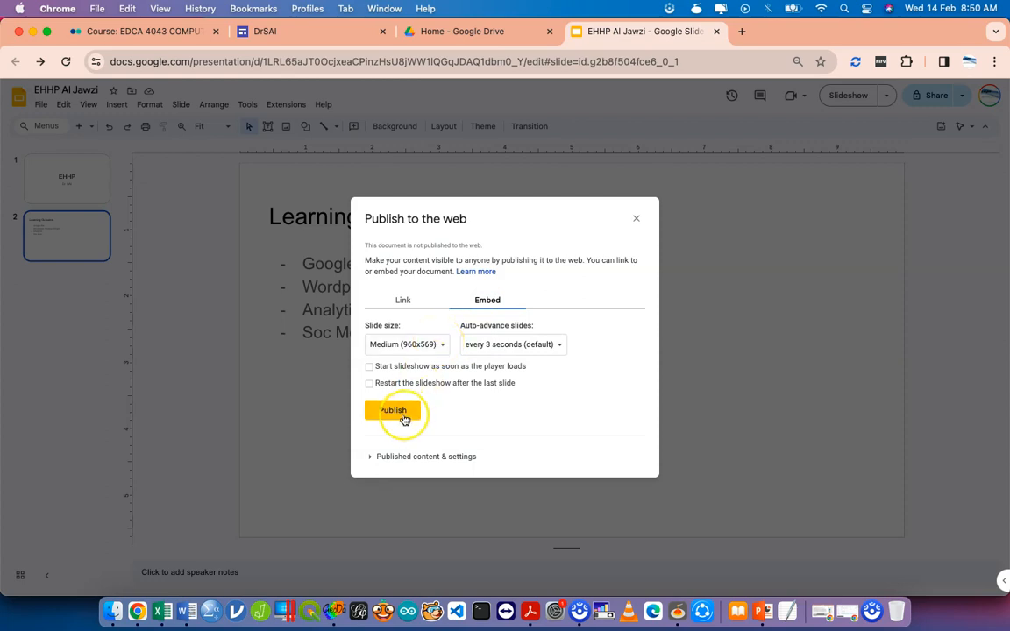
left_click(404, 414)
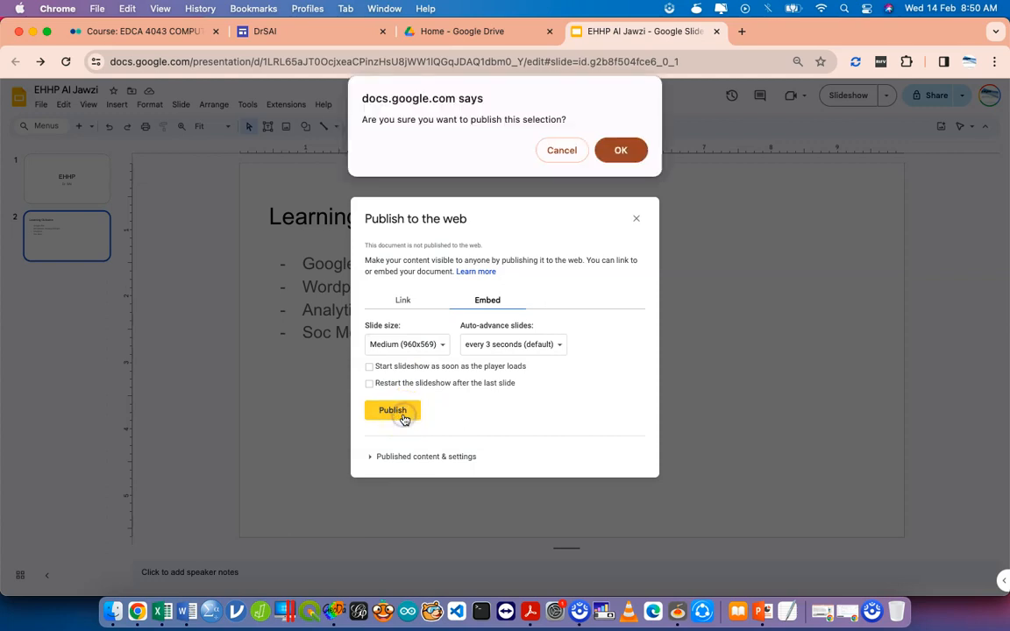
left_click(620, 151)
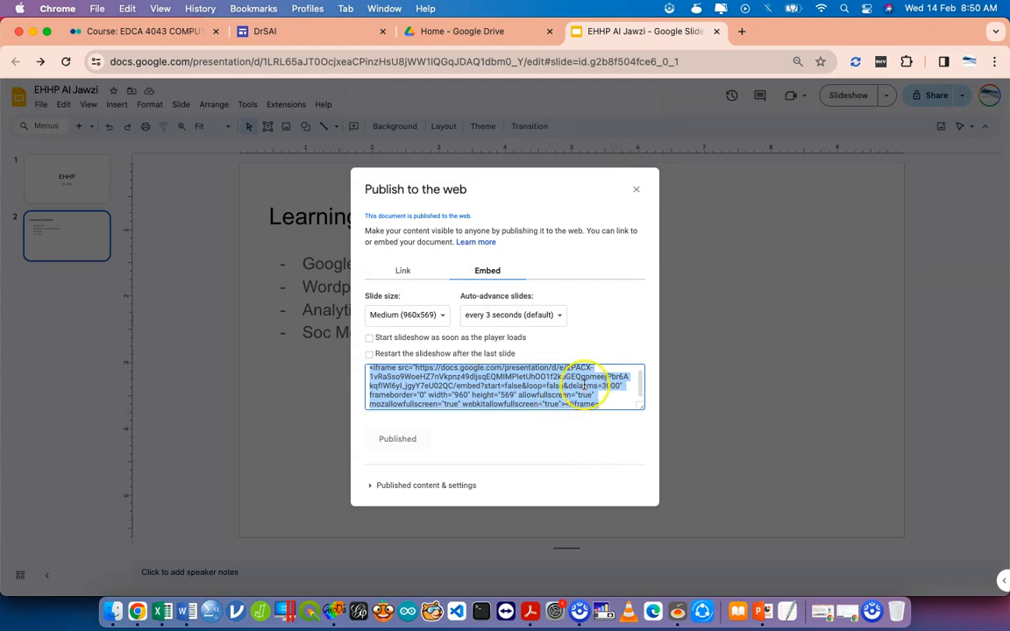
Copy the published slideshow's iframe embed code.
scroll(583, 383, "up", 1)
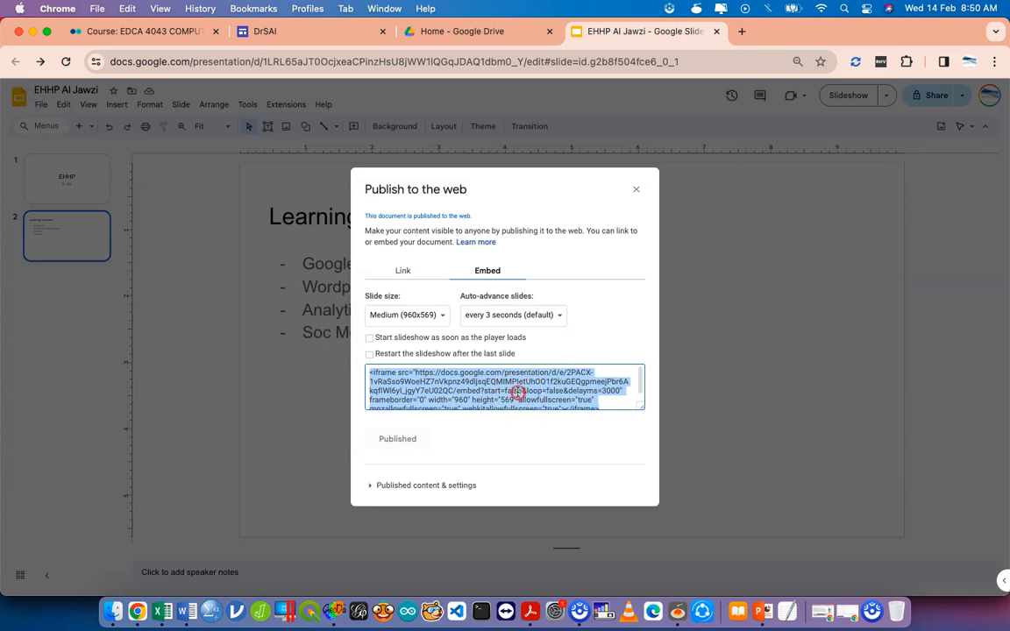
right_click(519, 393)
left_click(548, 424)
Embed the slideshow iframe code below Environmental Assessment on the DrSAI page and widen it across the section.
left_click(313, 37)
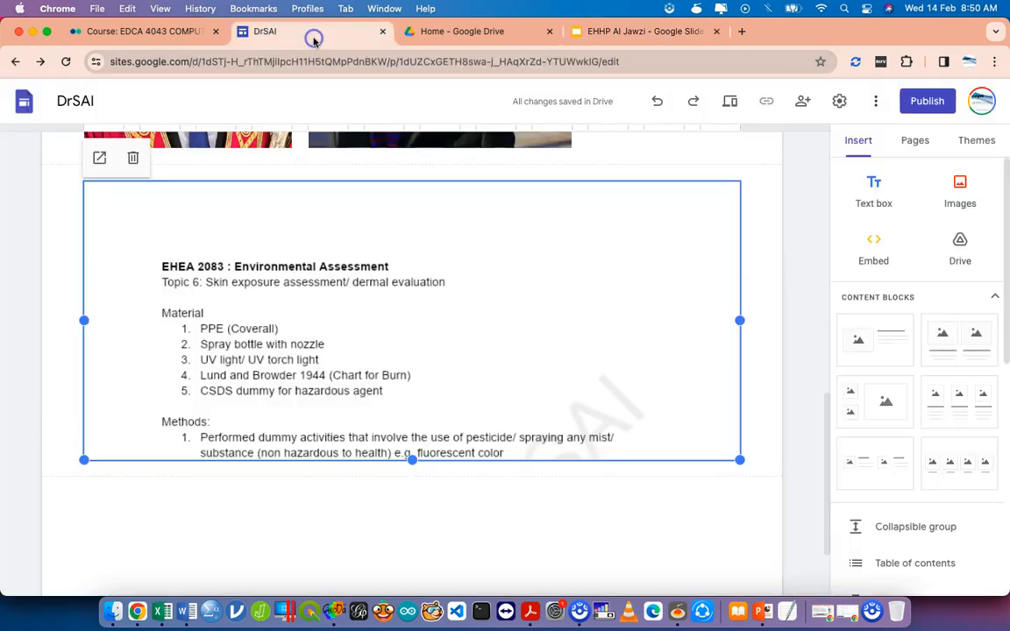
left_click(552, 470)
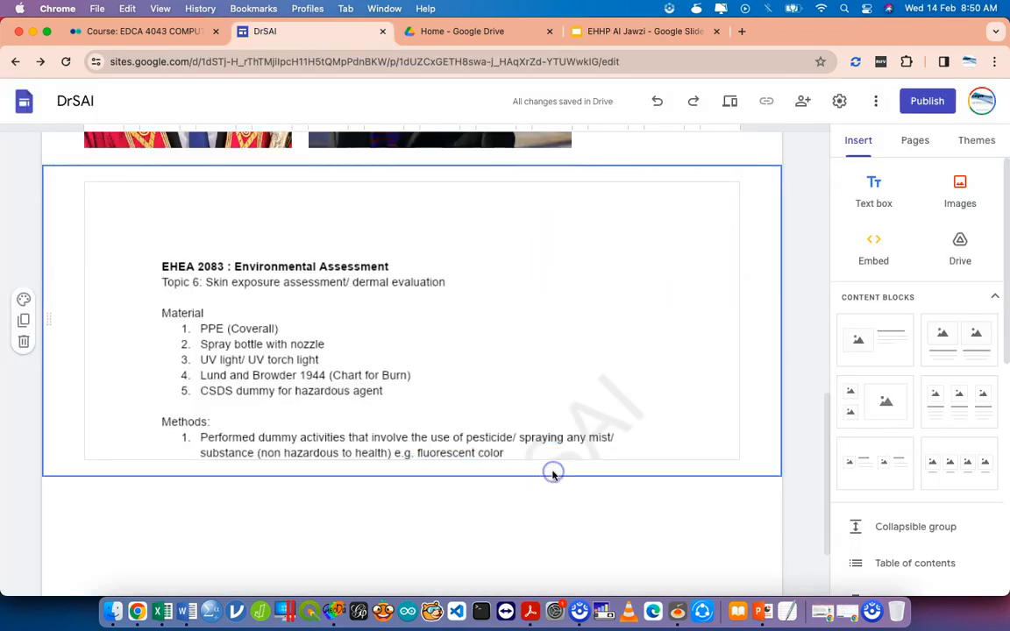
left_click(849, 264)
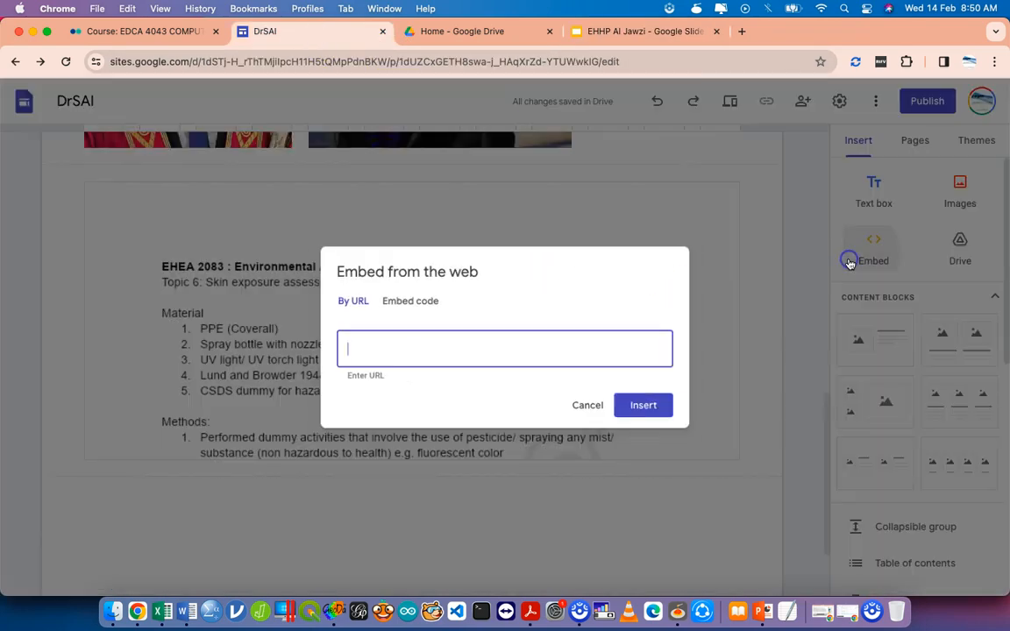
left_click(416, 311)
left_click(415, 312)
key("super+v")
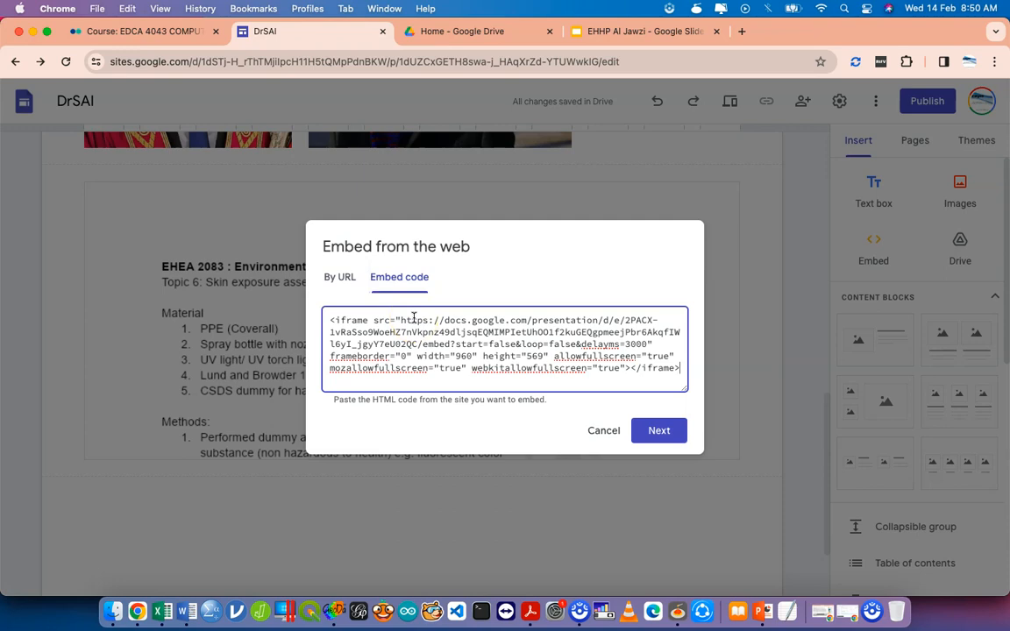
left_click(655, 429)
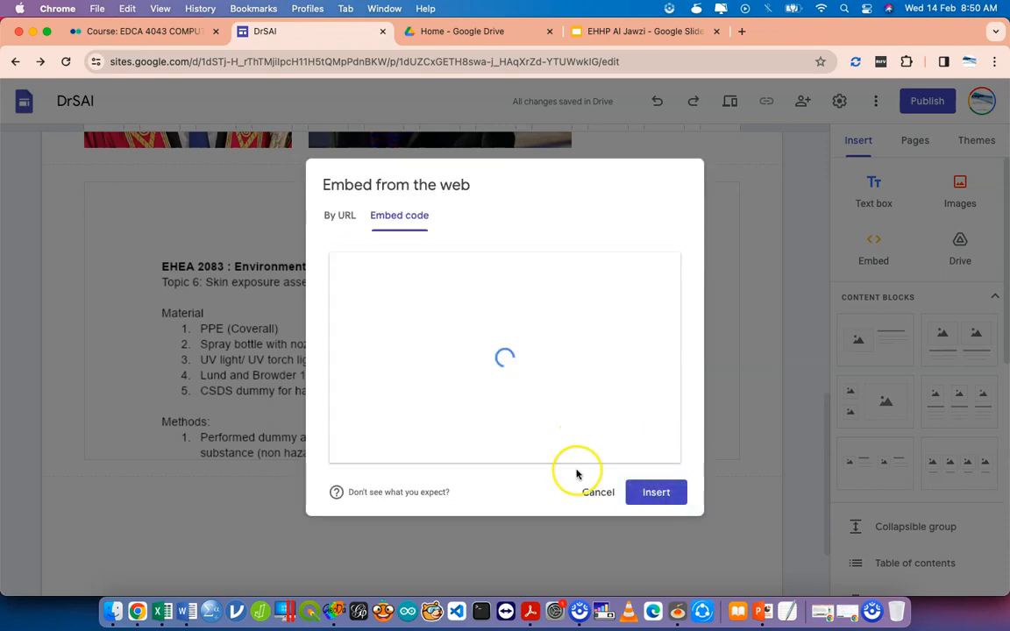
left_click(650, 494)
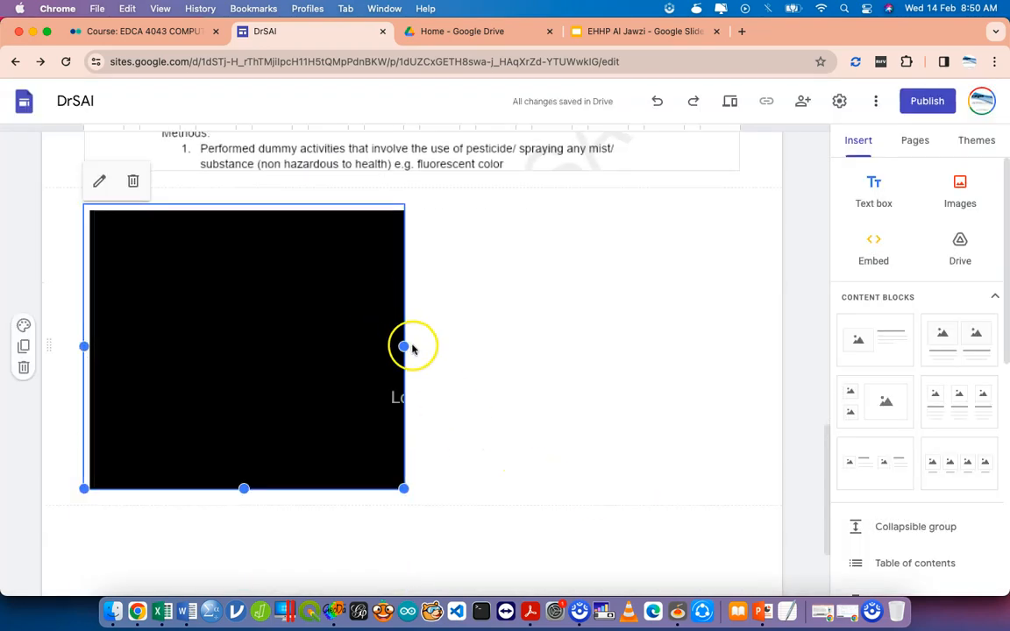
left_click_drag(720, 352, 743, 353)
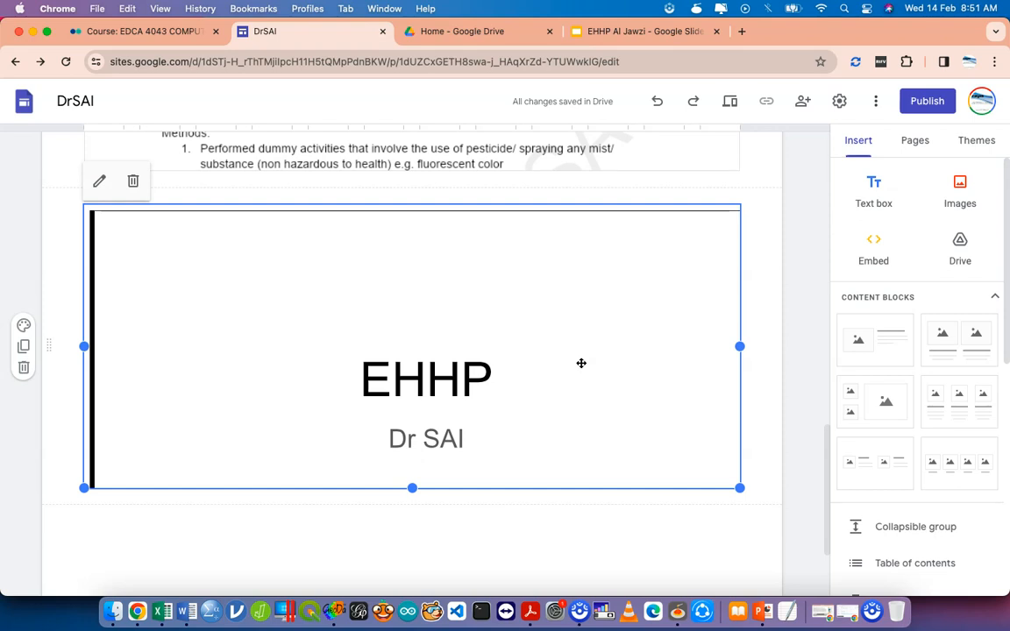
Close the Publish to the web dialog to return to the Learning Outcome slide.
left_click(663, 32)
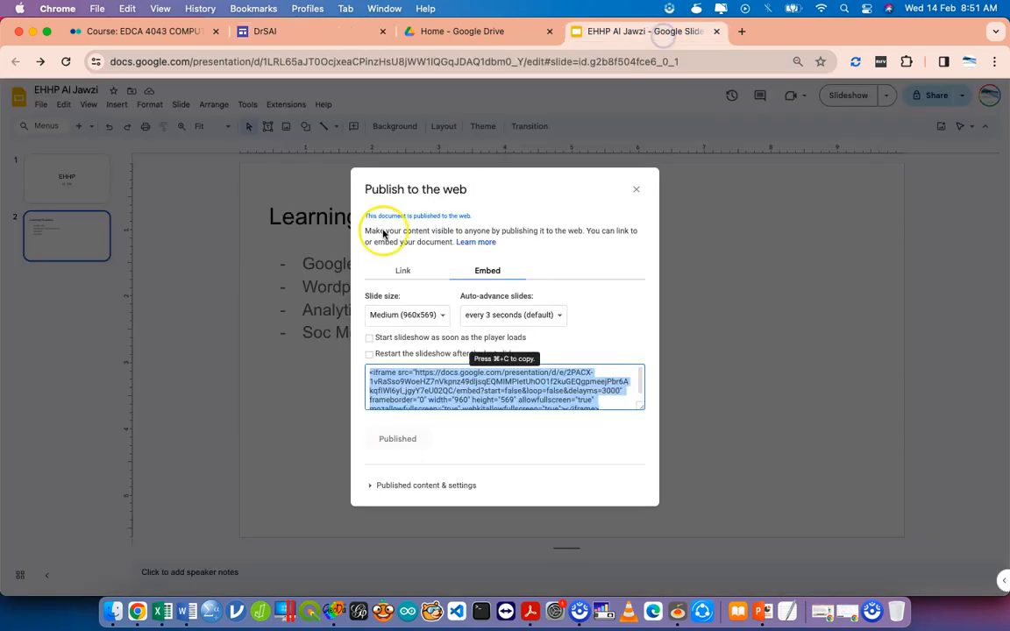
left_click(636, 189)
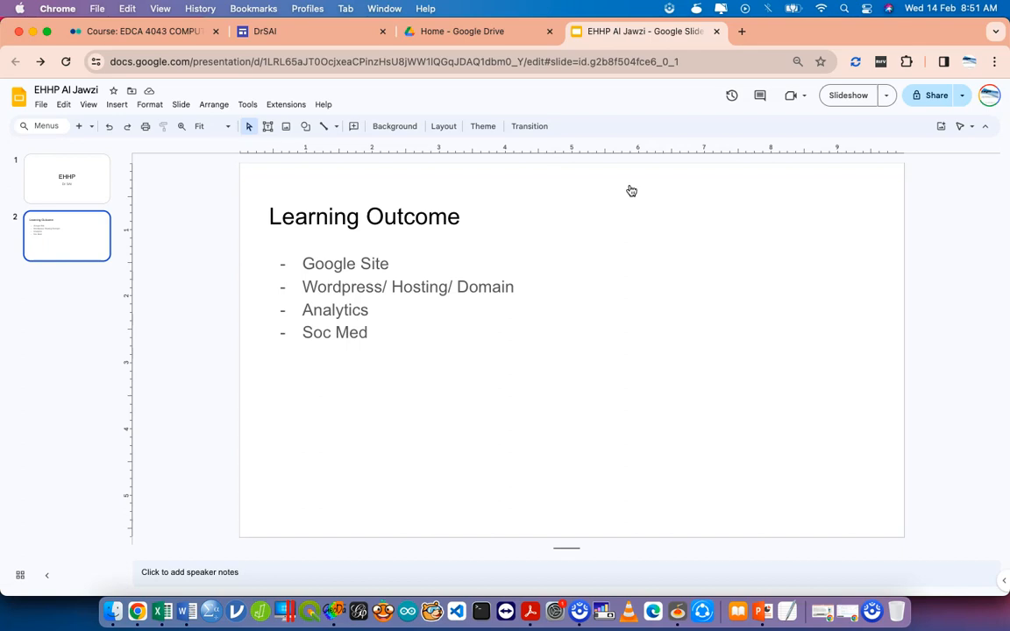
left_click(407, 305)
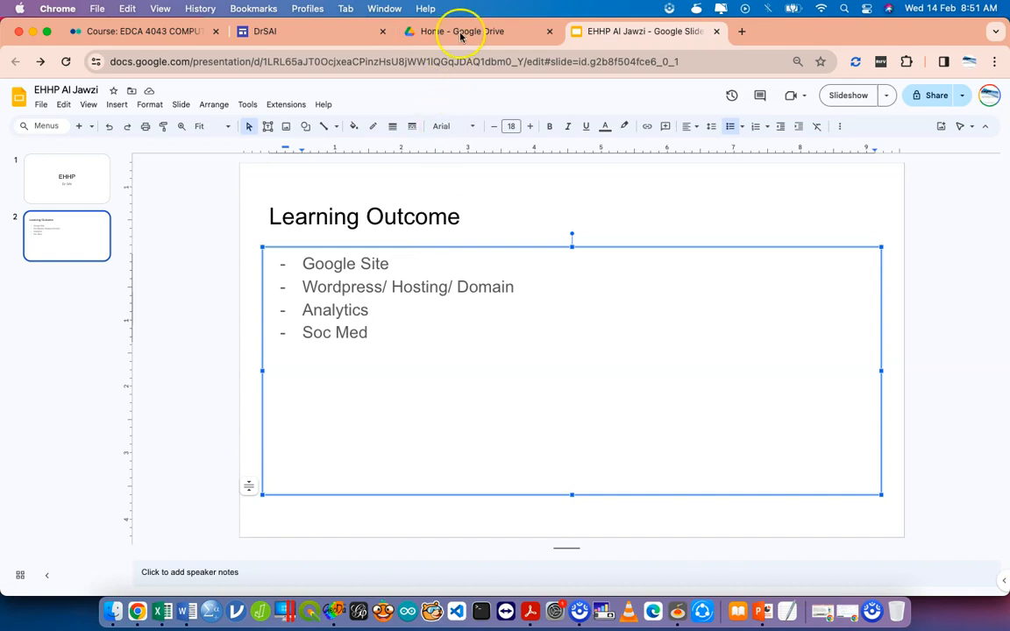
Drag the slideshow section taller and view the Sheet1 and YouTube embeds below it.
left_click(344, 35)
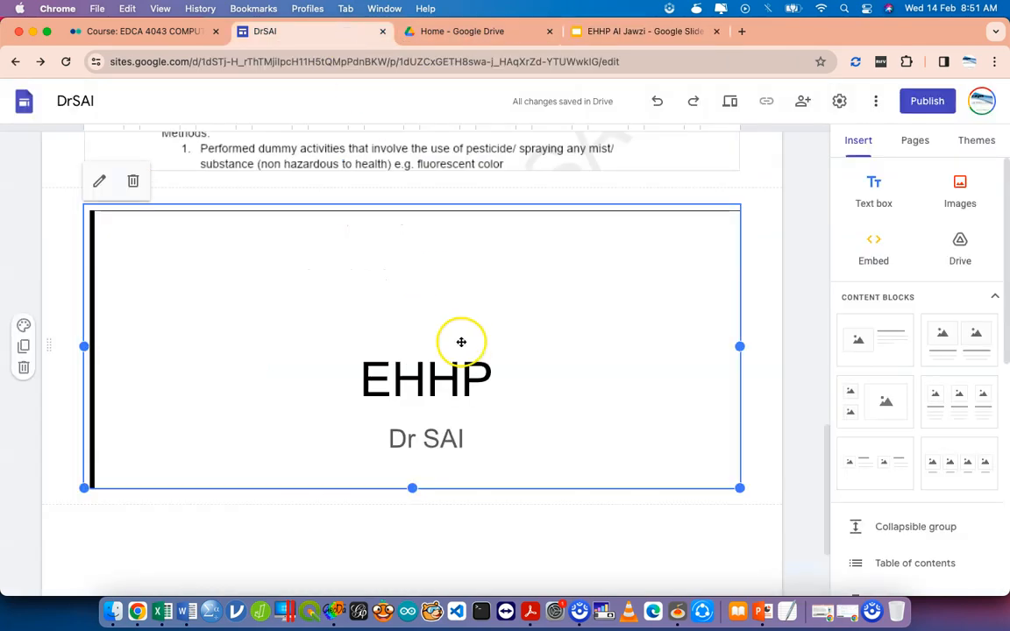
left_click_drag(412, 488, 413, 586)
scroll(409, 502, "down", 2)
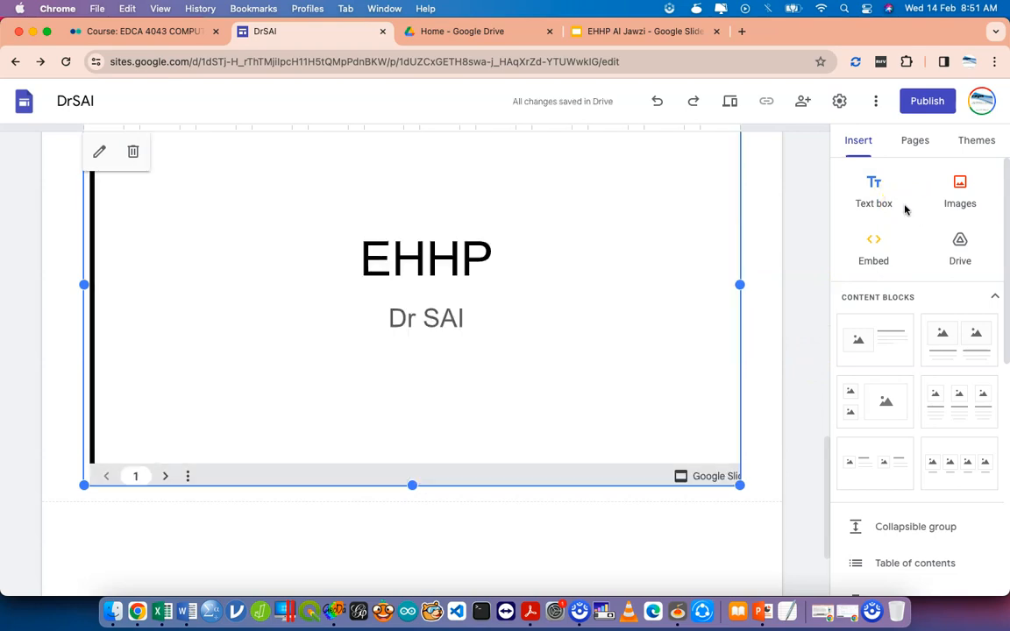
scroll(947, 419, "down", 10)
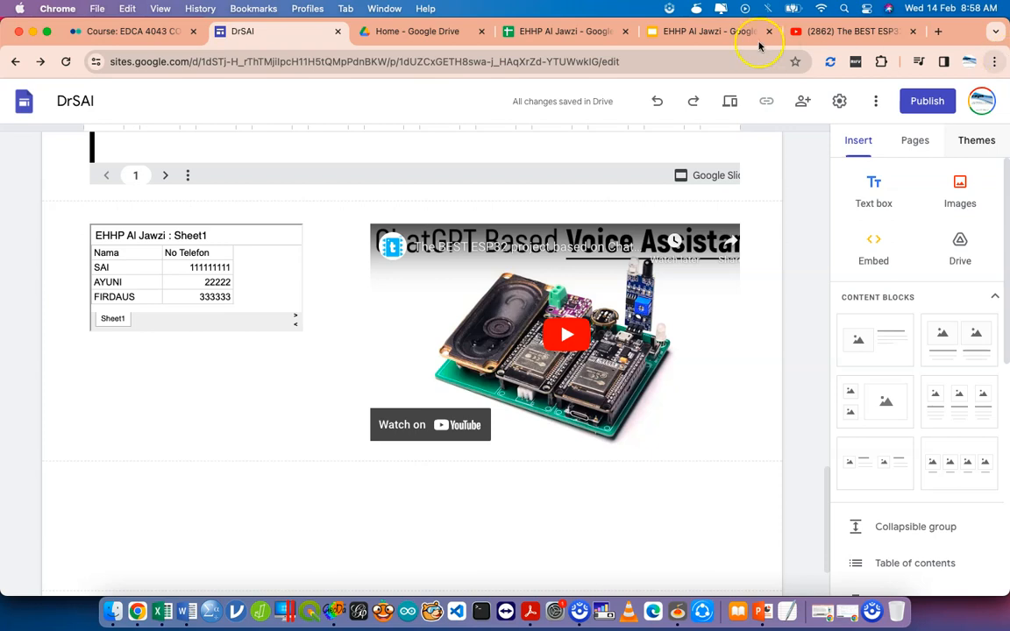
Change the YouTube embed's iframe width from 560 to 400 and save it.
left_click(501, 268)
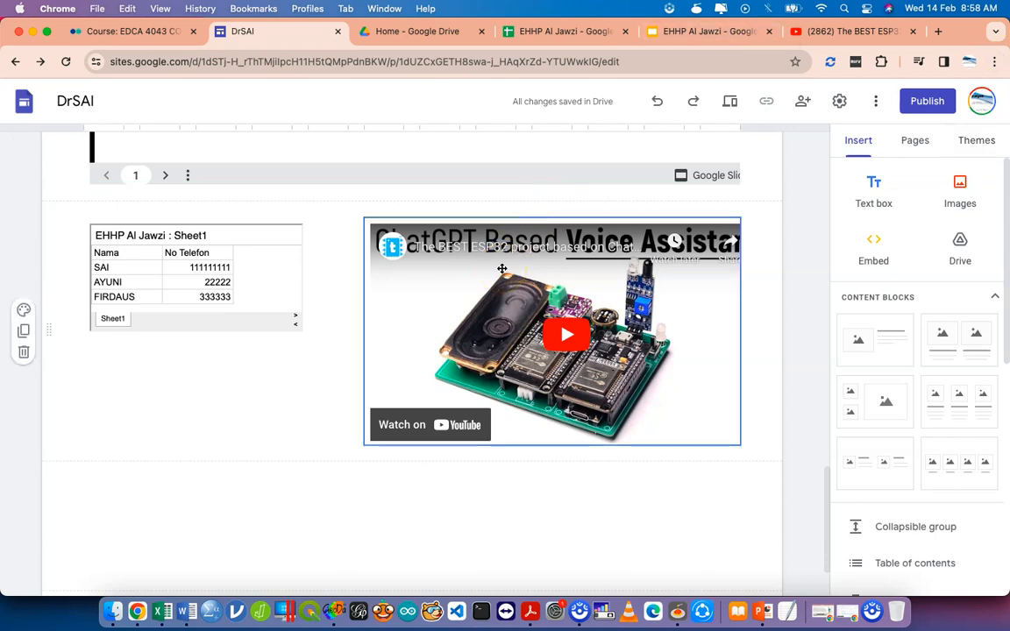
double_click(467, 264)
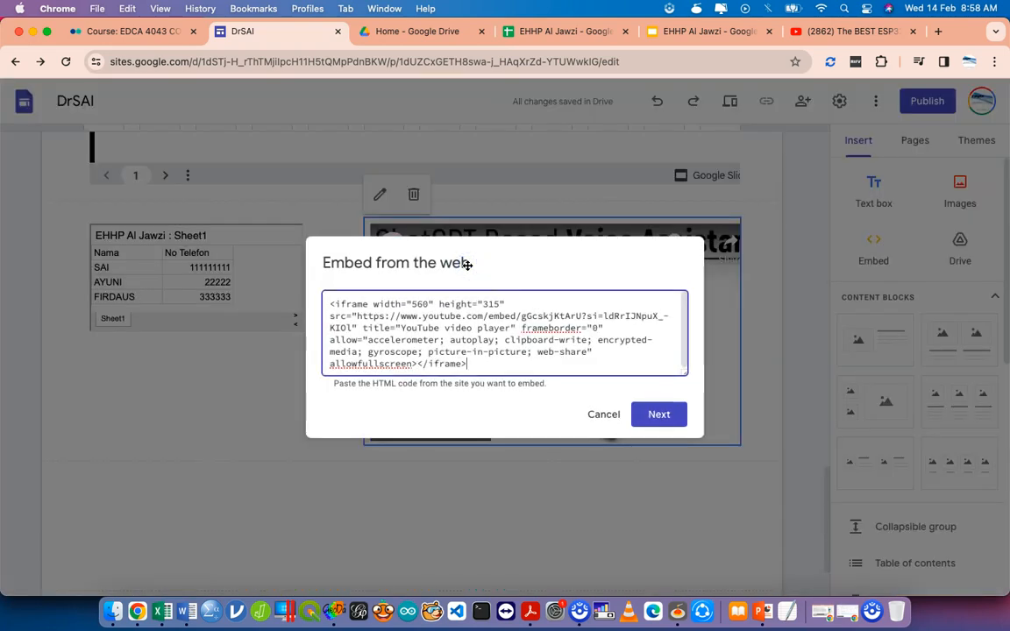
left_click(419, 306)
double_click(420, 306)
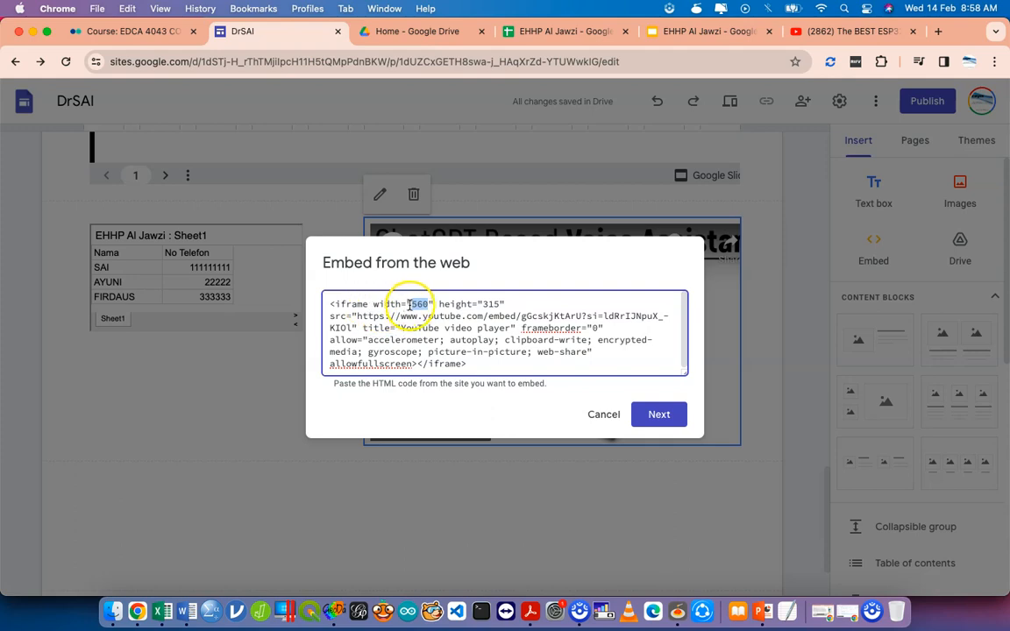
type("400")
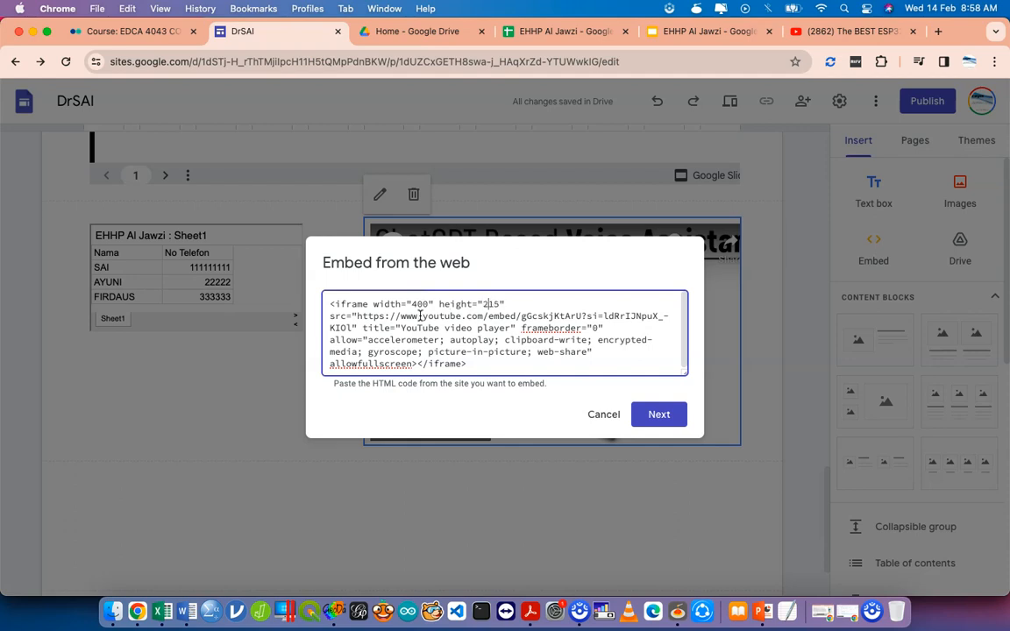
left_click(651, 413)
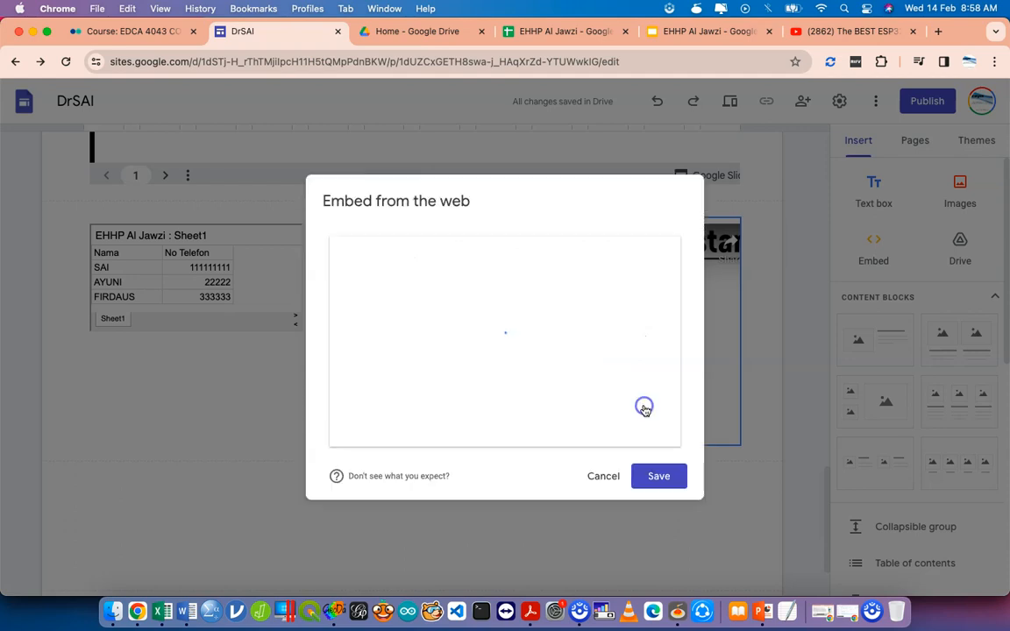
left_click(660, 466)
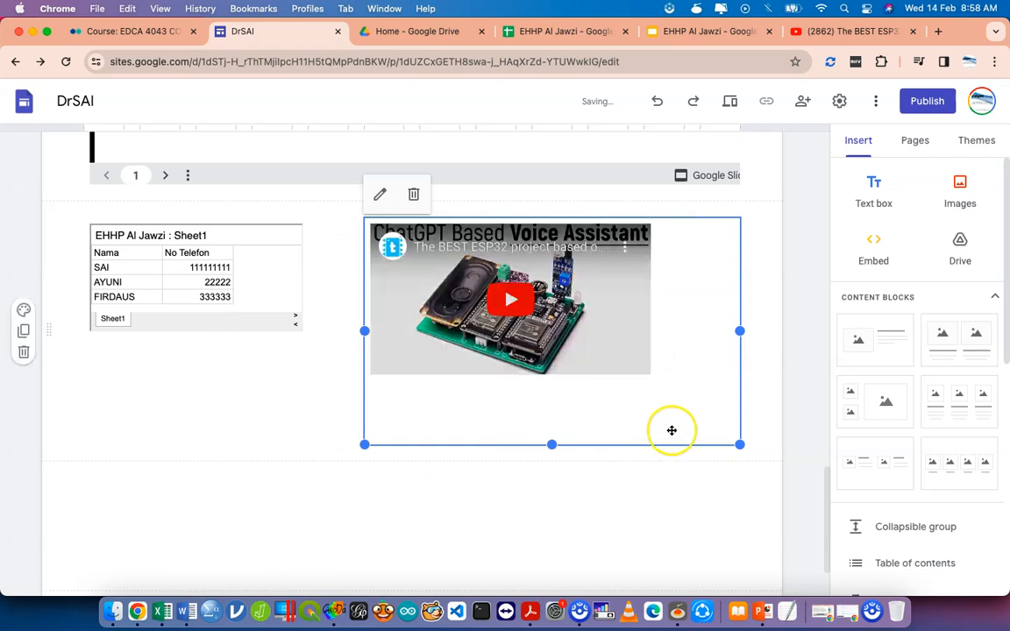
Drag the video block's corner inward so it fits snugly around the video.
left_click_drag(737, 442, 627, 412)
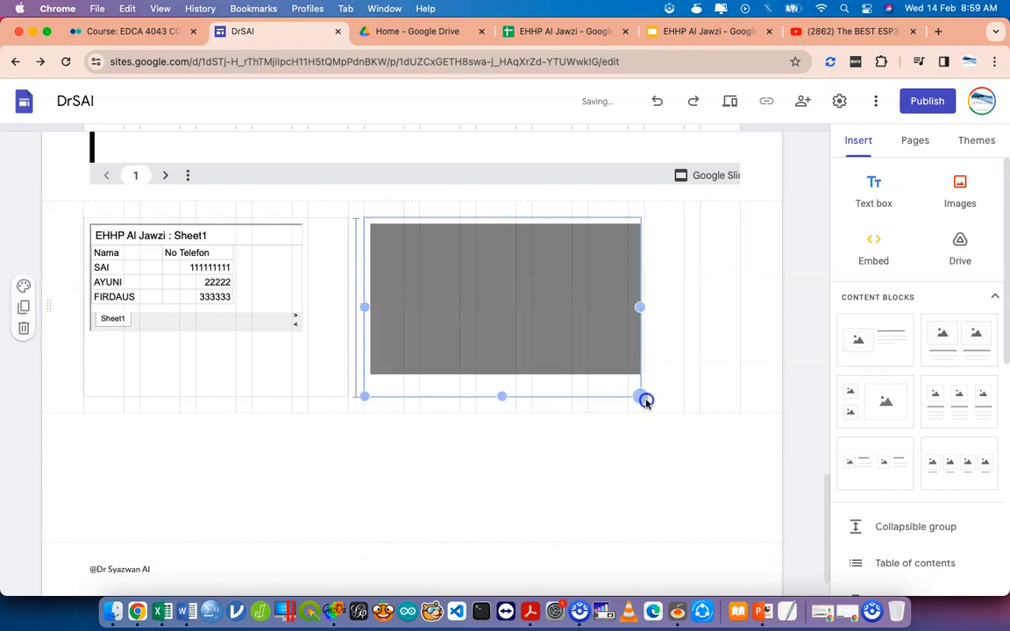
left_click_drag(628, 397, 610, 422)
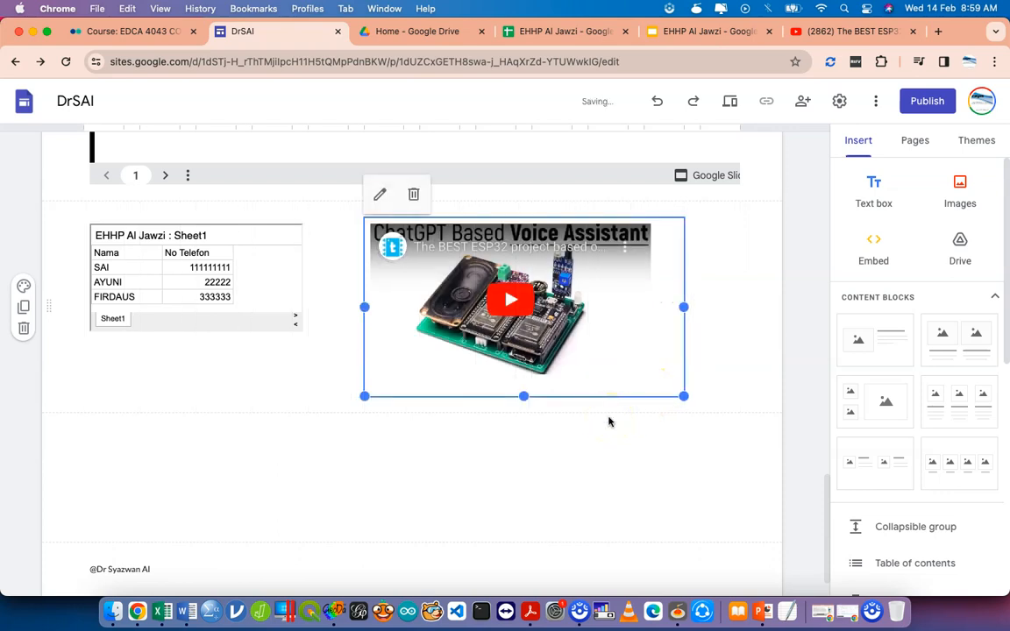
scroll(609, 422, "up", 5)
Change the EHHP slideshow embed to width 860 and height 469 and save it.
left_click(608, 408)
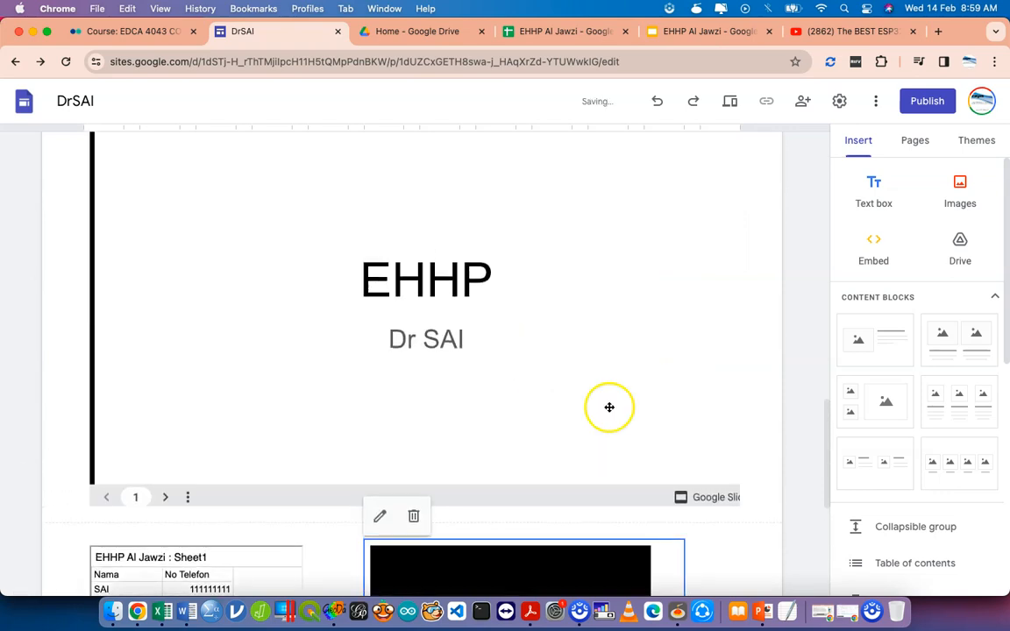
double_click(609, 335)
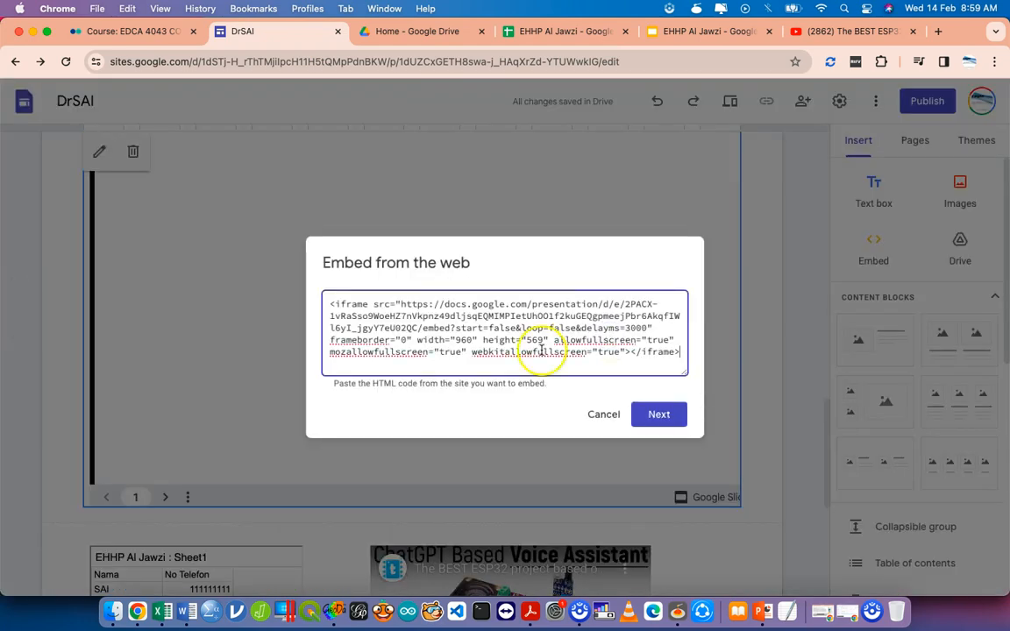
double_click(425, 340)
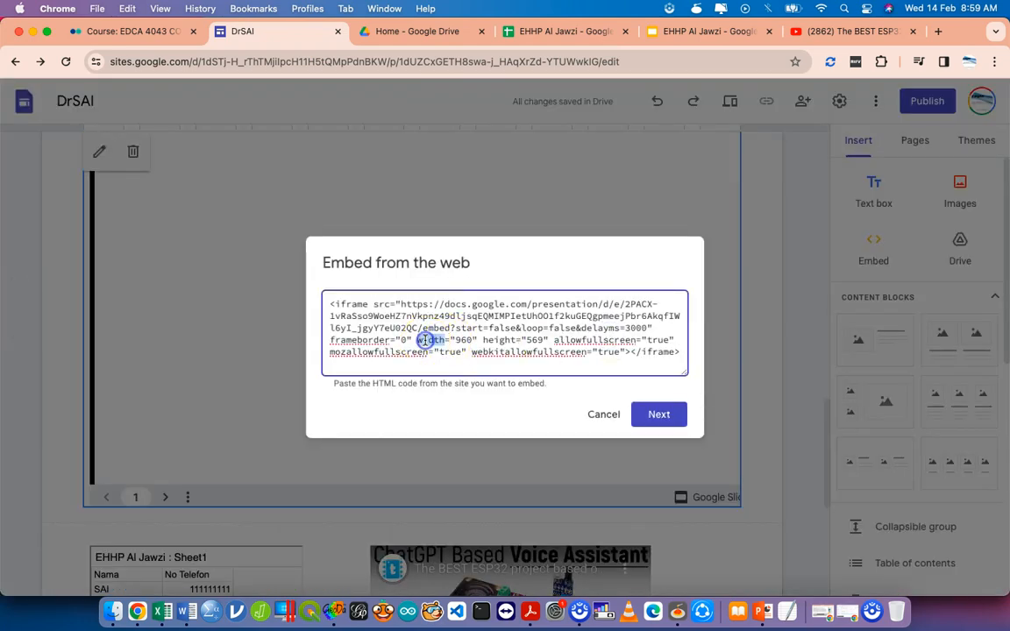
double_click(496, 340)
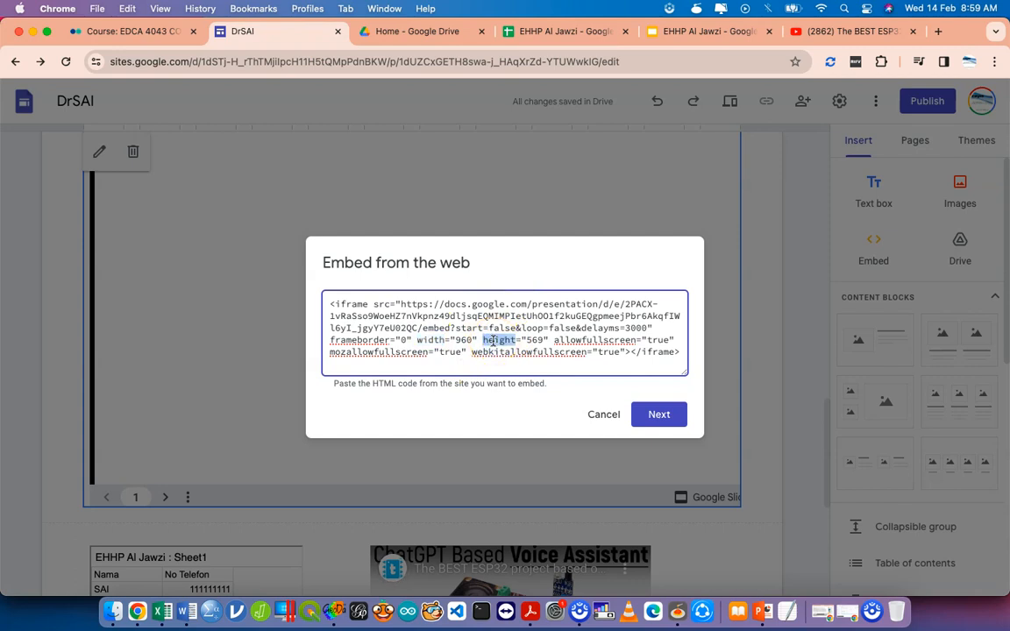
double_click(462, 341)
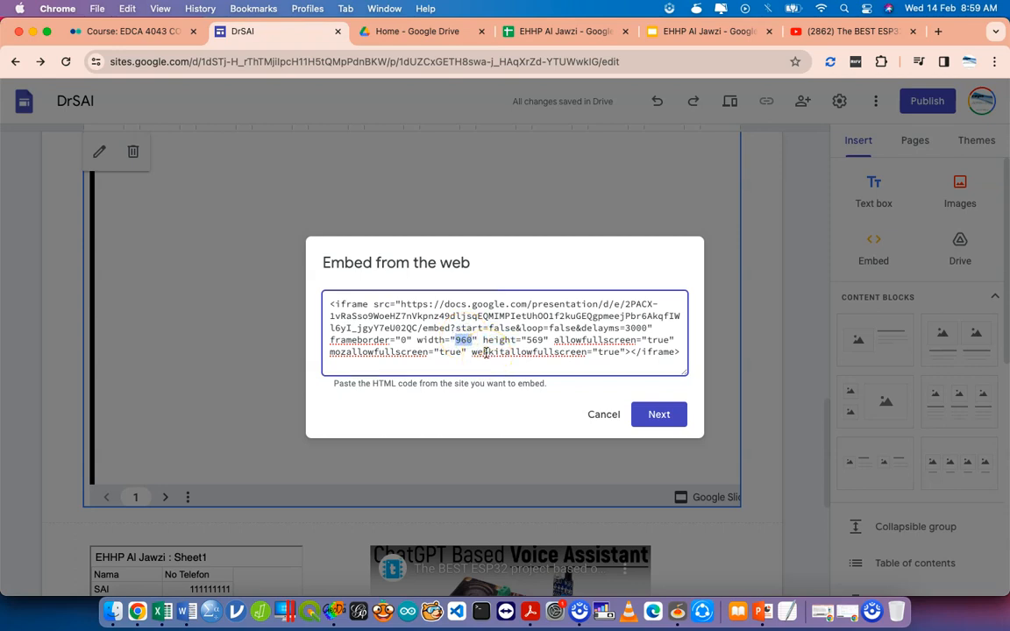
type("86")
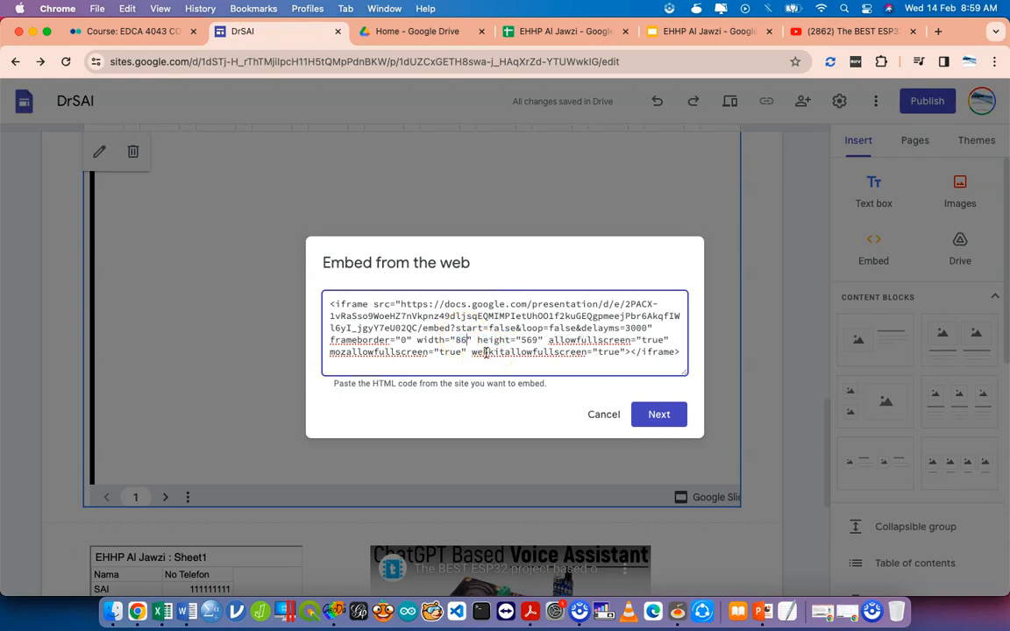
type("0")
double_click(534, 340)
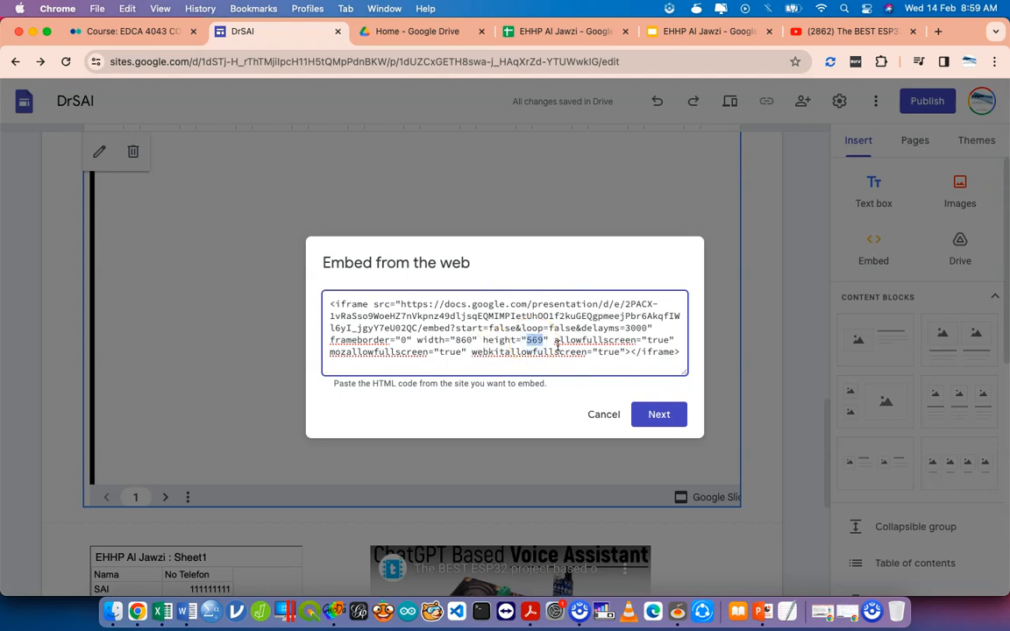
type("469")
left_click(663, 415)
left_click(666, 474)
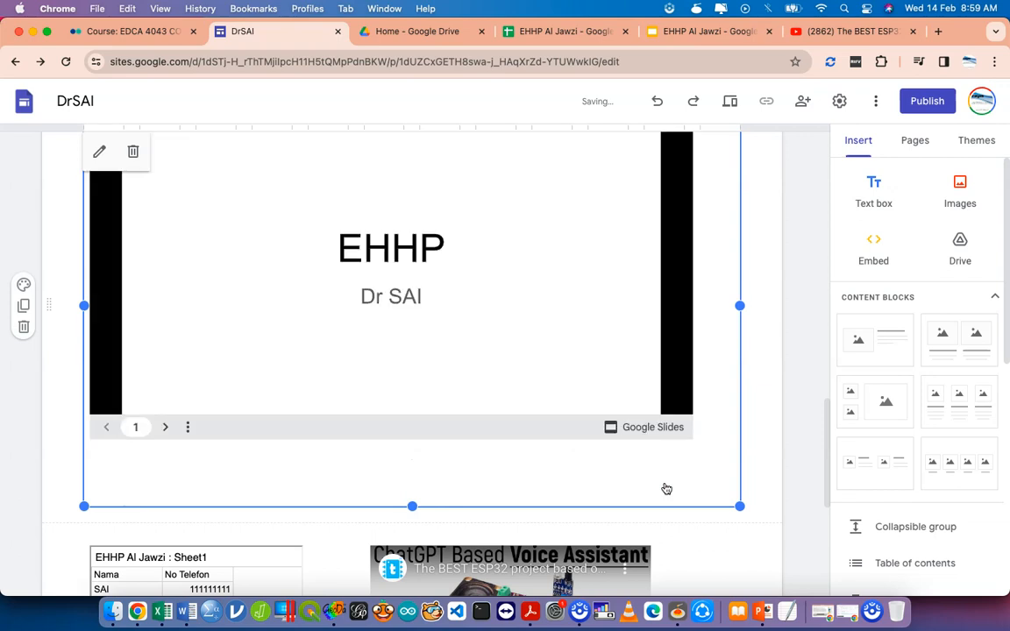
Shrink the slides embed block and raise its bottom edge to fit the presentation.
left_click(739, 506)
left_click_drag(739, 506, 708, 462)
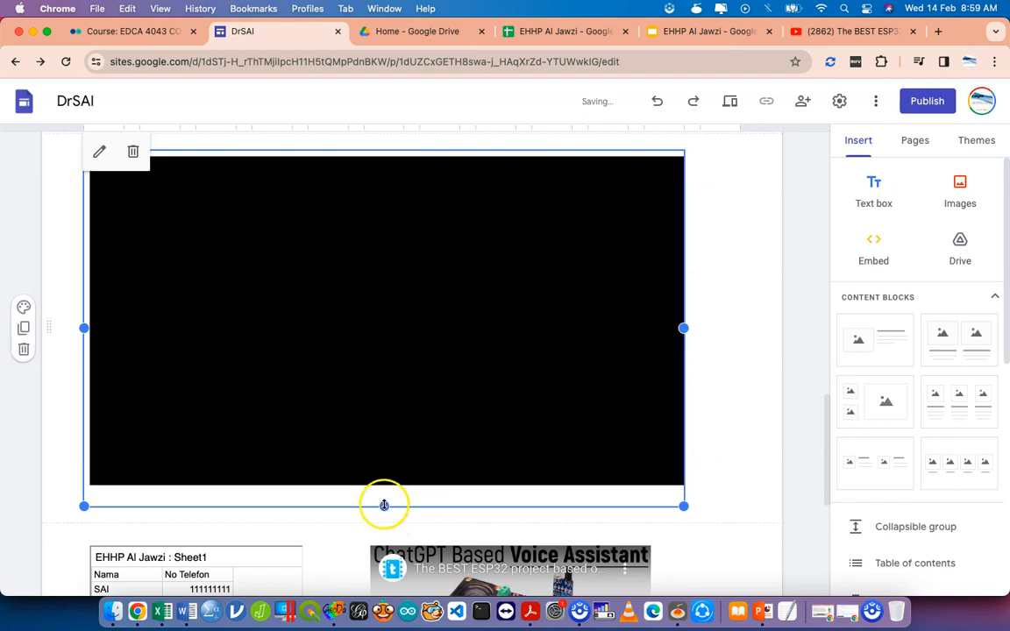
left_click_drag(384, 505, 384, 492)
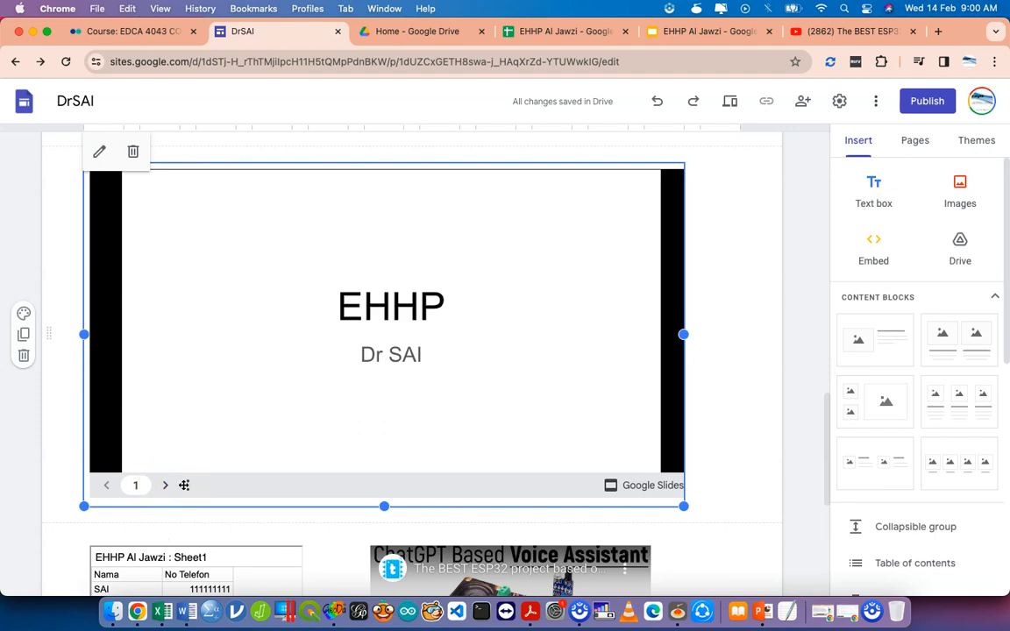
Open the Sheet1 spreadsheet embed's iframe code for review.
scroll(140, 451, "down", 3)
left_click(140, 451)
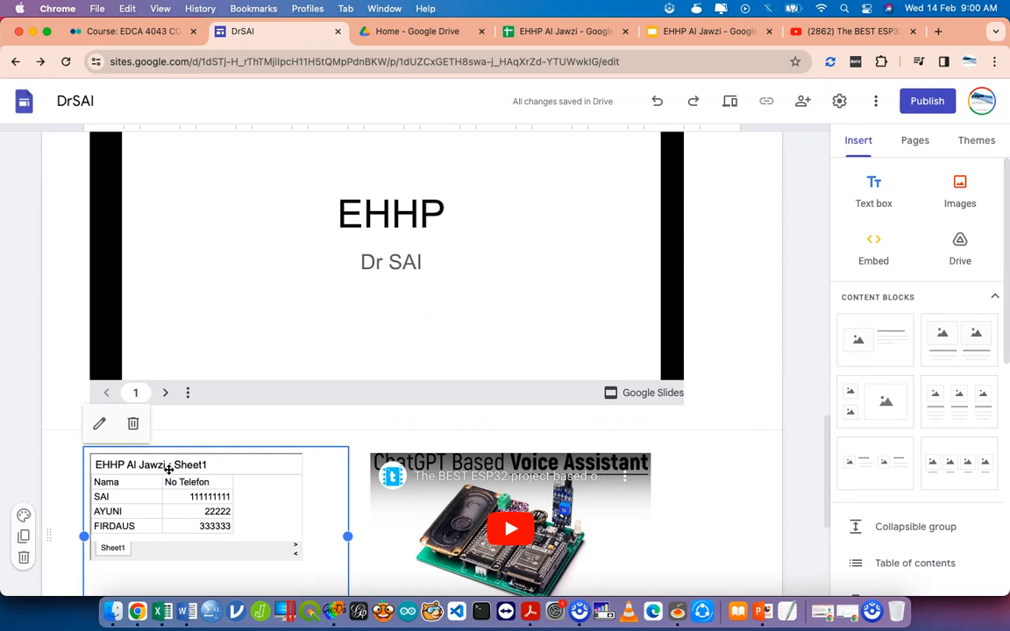
double_click(185, 477)
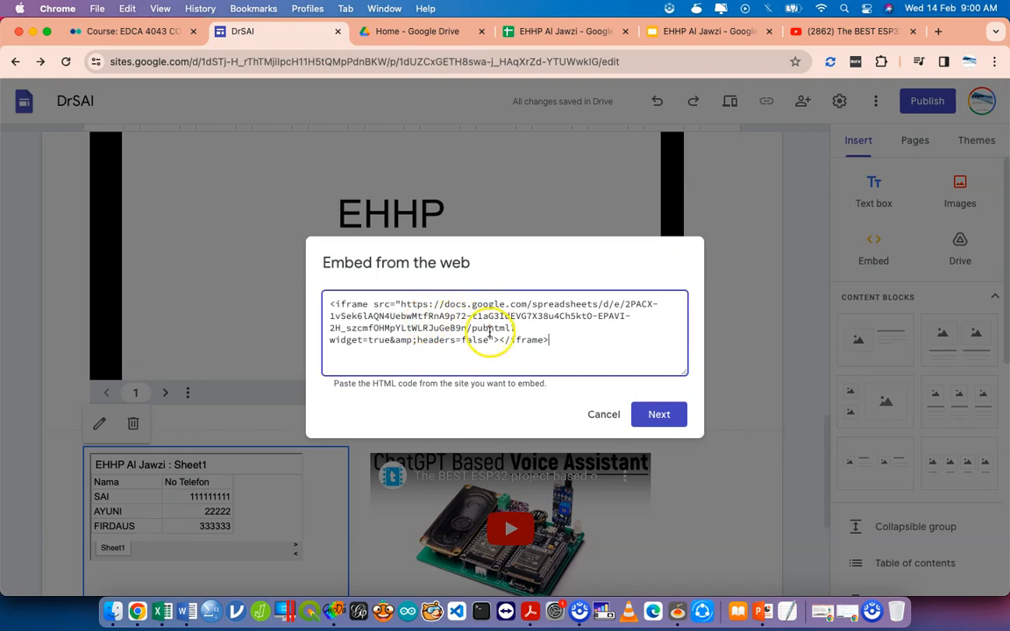
left_click(611, 414)
Keep the spreadsheet published as Entire Document, review its settings, and return to DrSAI.
left_click(562, 31)
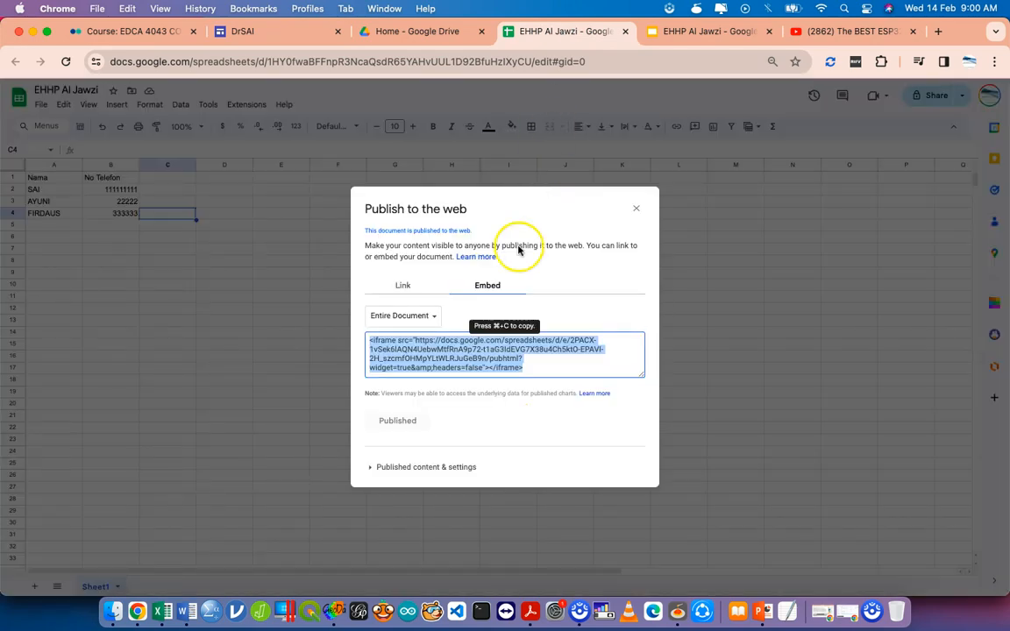
left_click(426, 321)
left_click(428, 343)
left_click(399, 318)
left_click(413, 288)
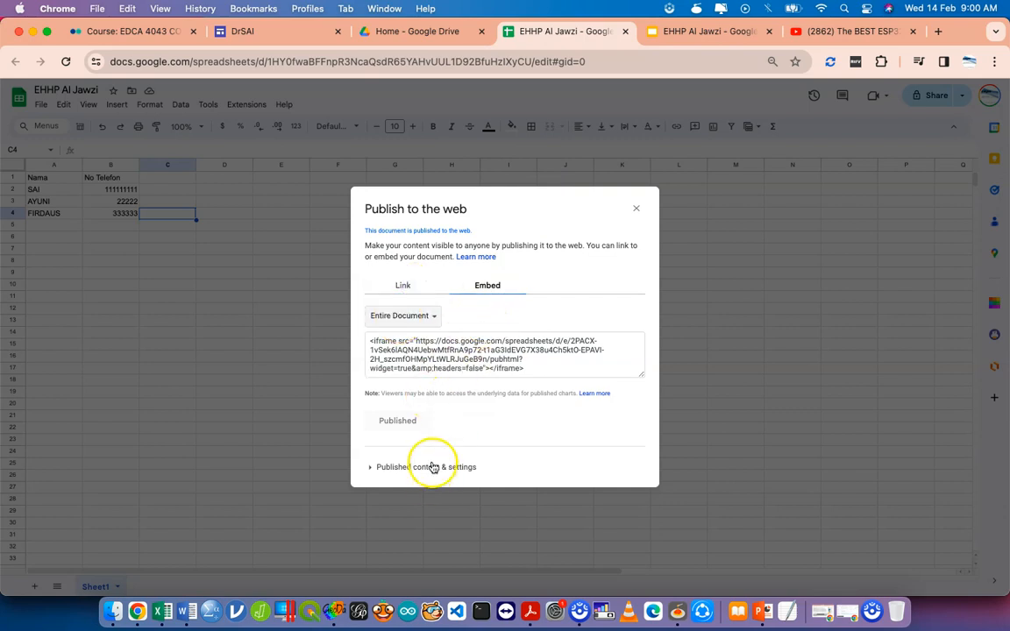
left_click(432, 467)
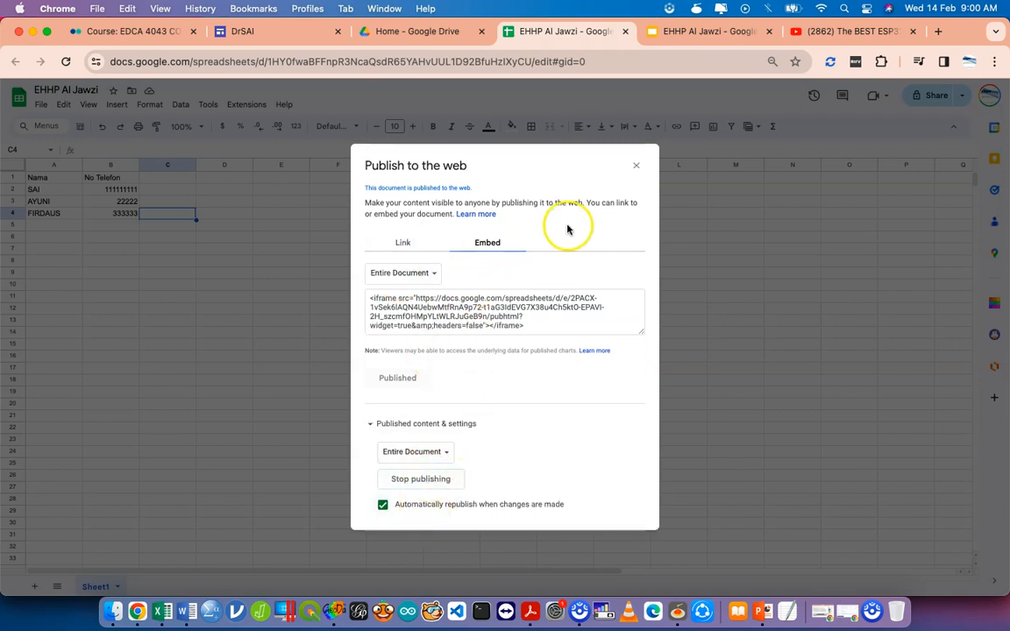
left_click(636, 168)
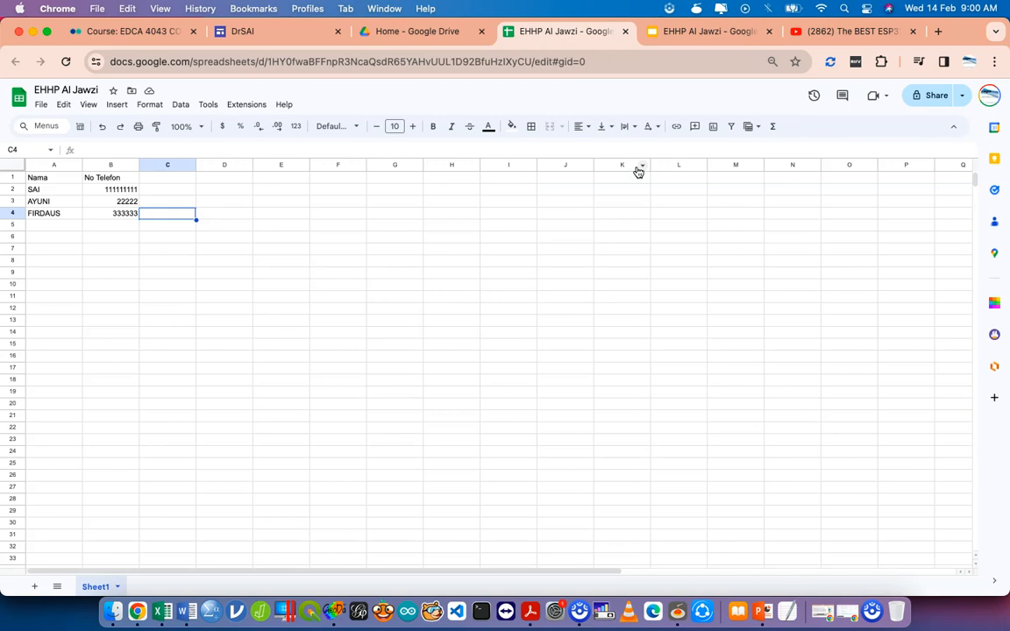
left_click(303, 33)
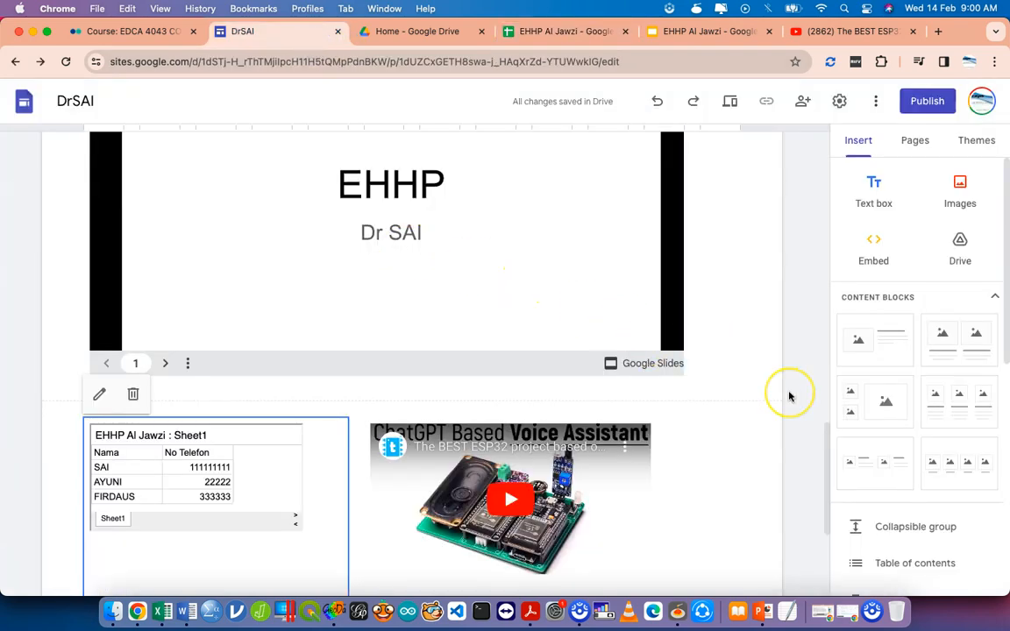
scroll(789, 396, "down", 5)
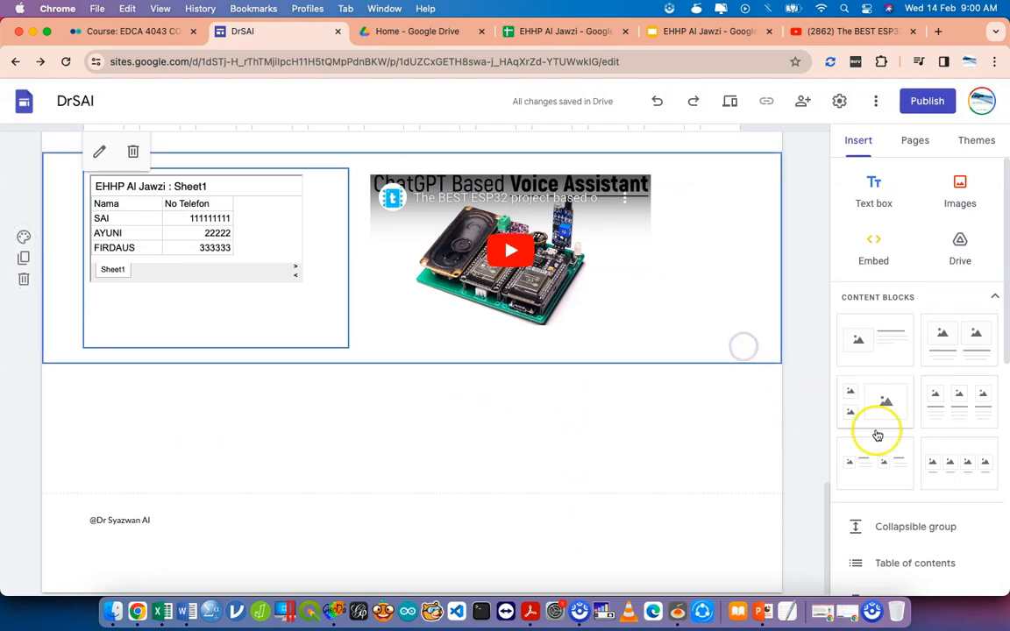
scroll(890, 451, "down", 3)
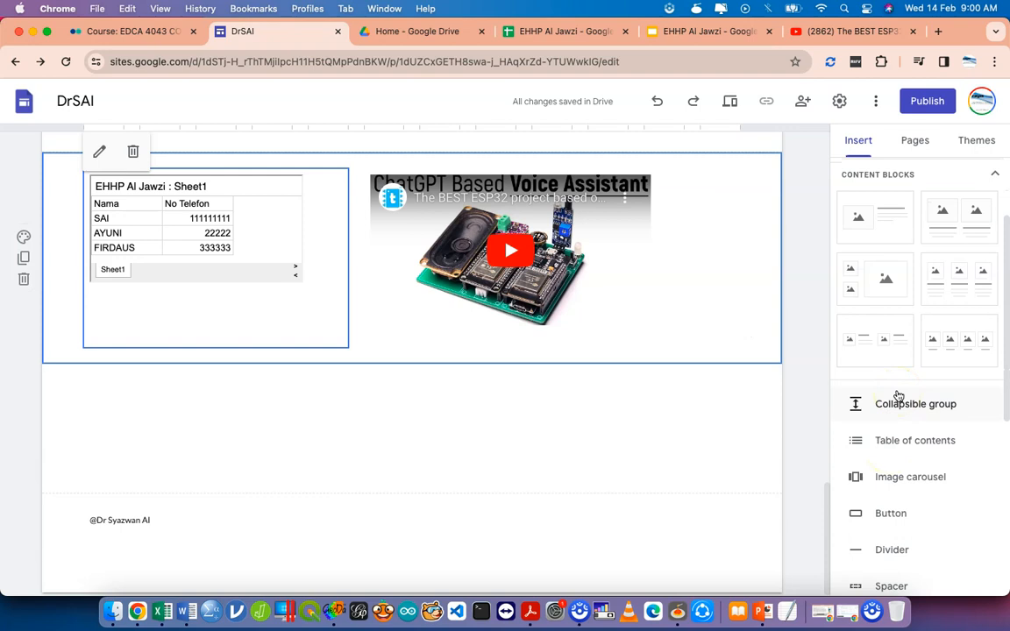
left_click(902, 406)
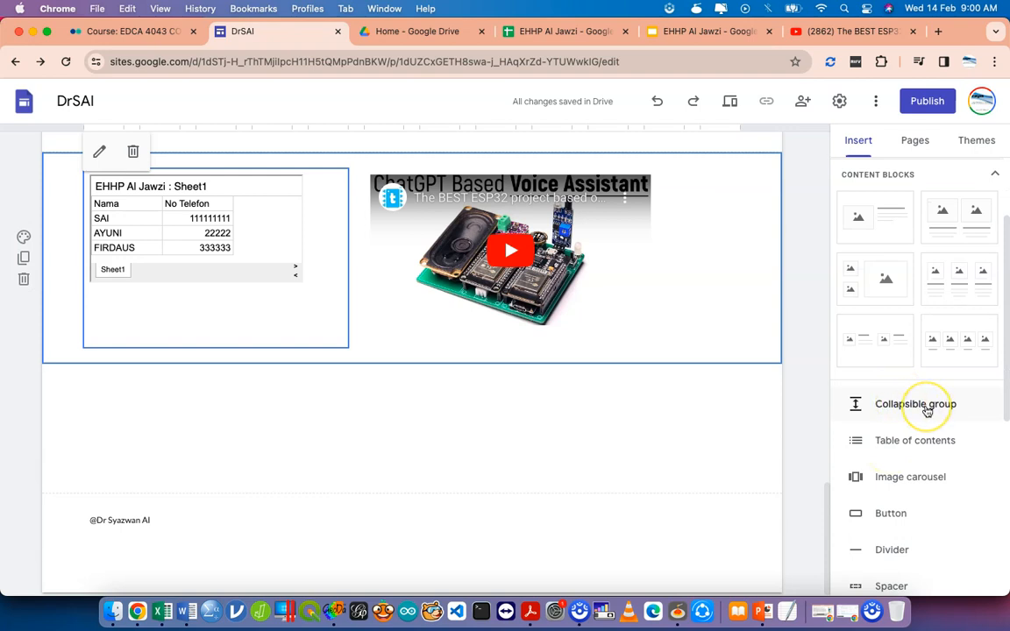
left_click(927, 411)
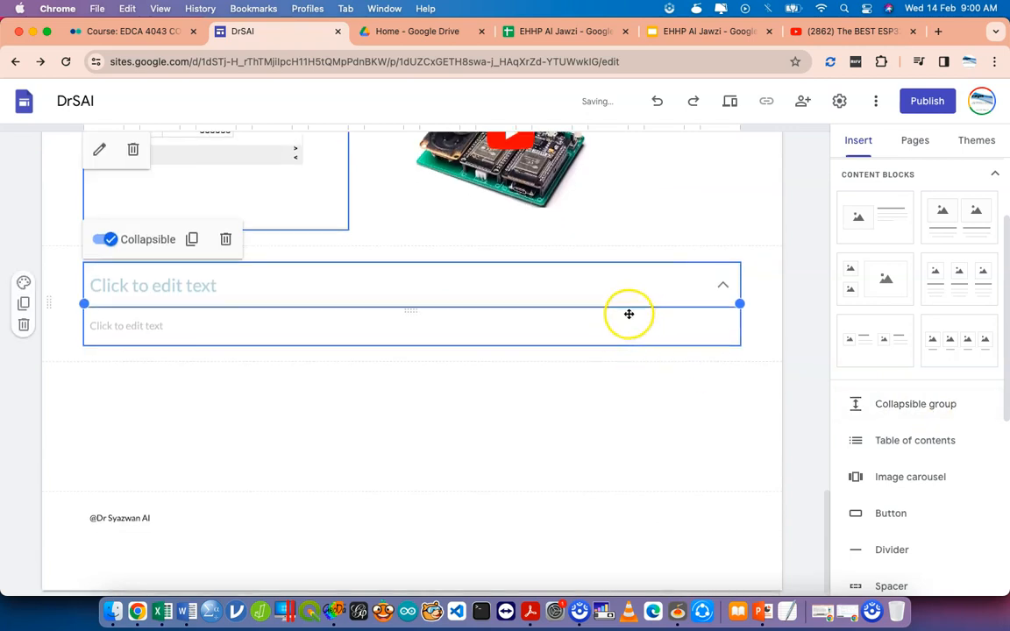
left_click(564, 324)
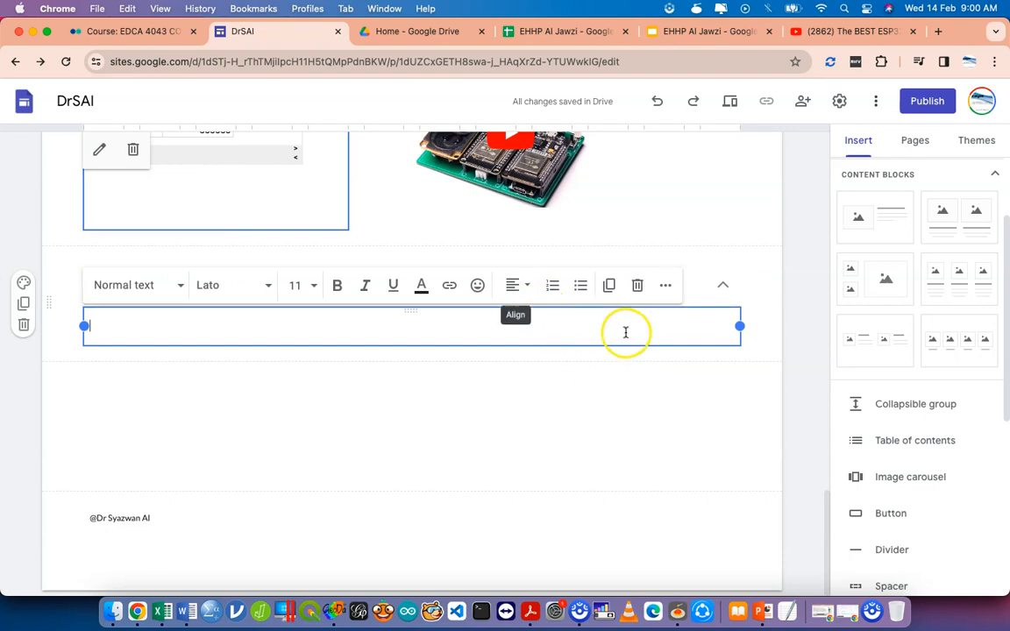
left_click(26, 325)
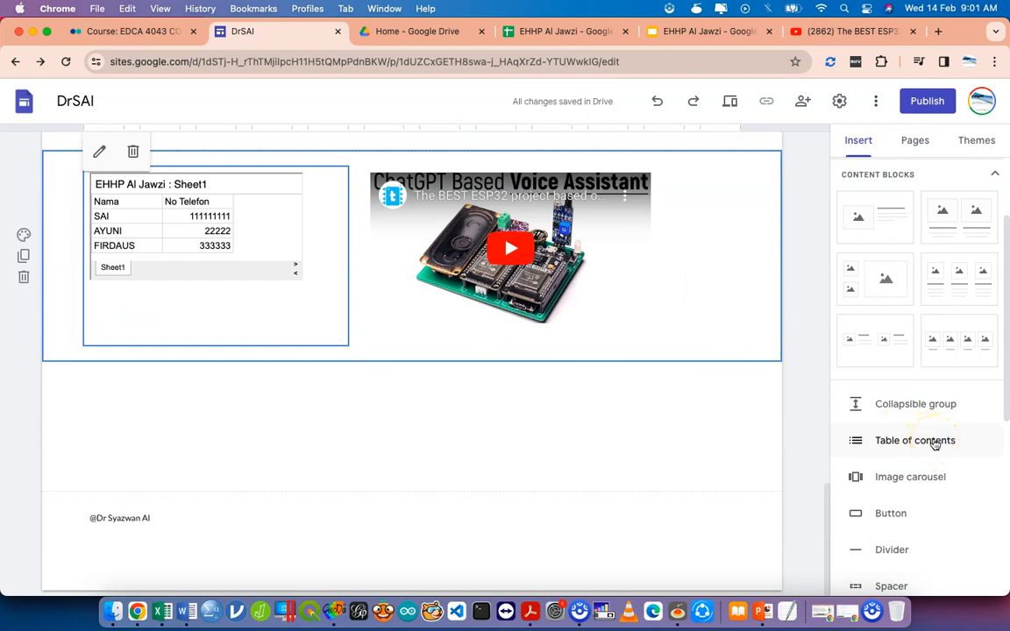
Insert a table of contents, select its Hobby entry, and scroll through the page.
left_click(934, 445)
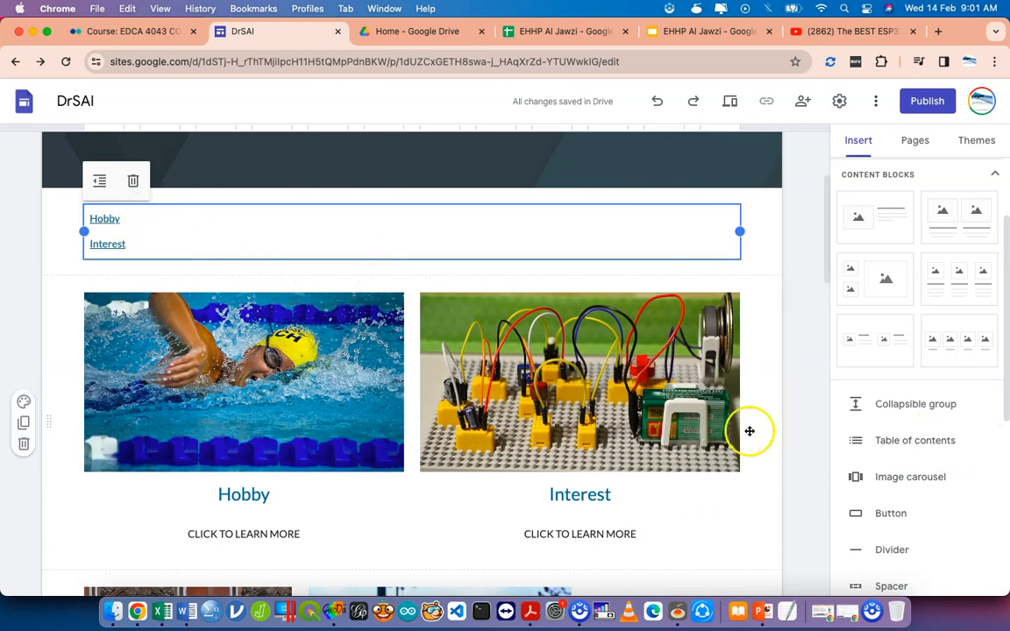
left_click(124, 225)
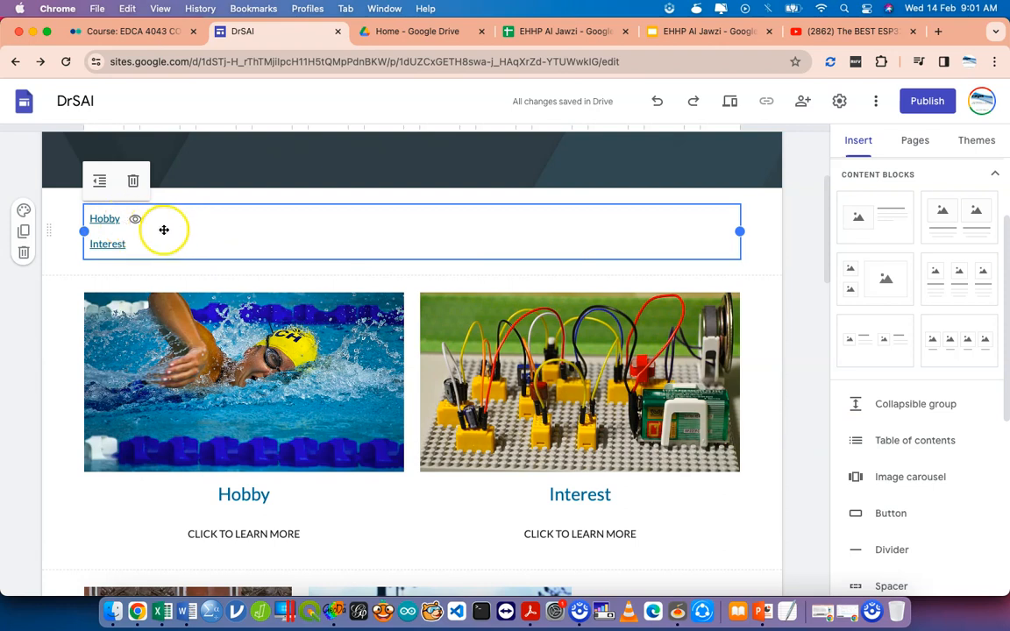
left_click(113, 218)
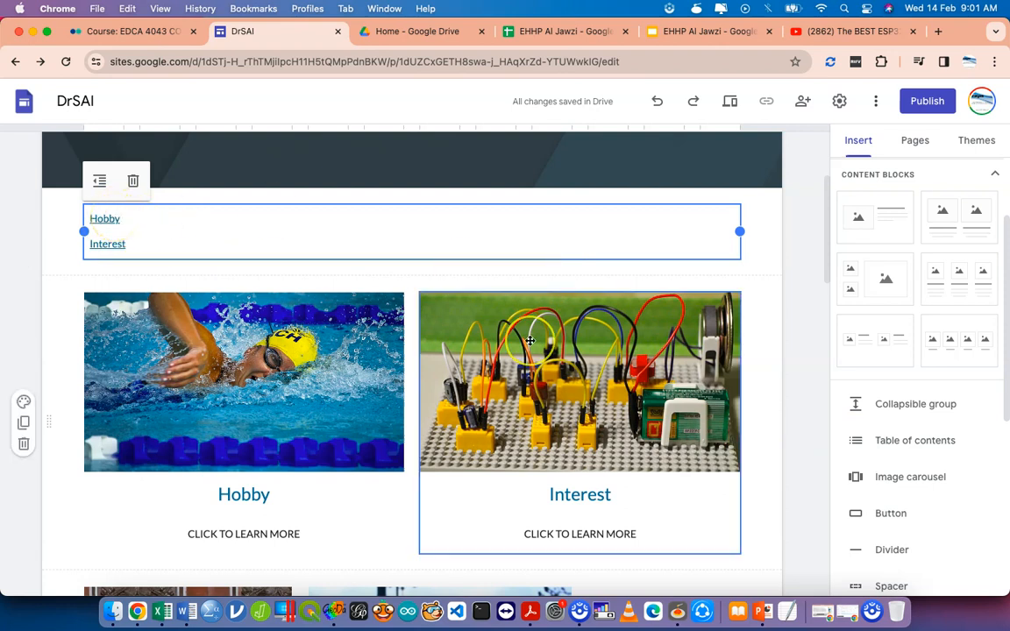
scroll(530, 341, "down", 10)
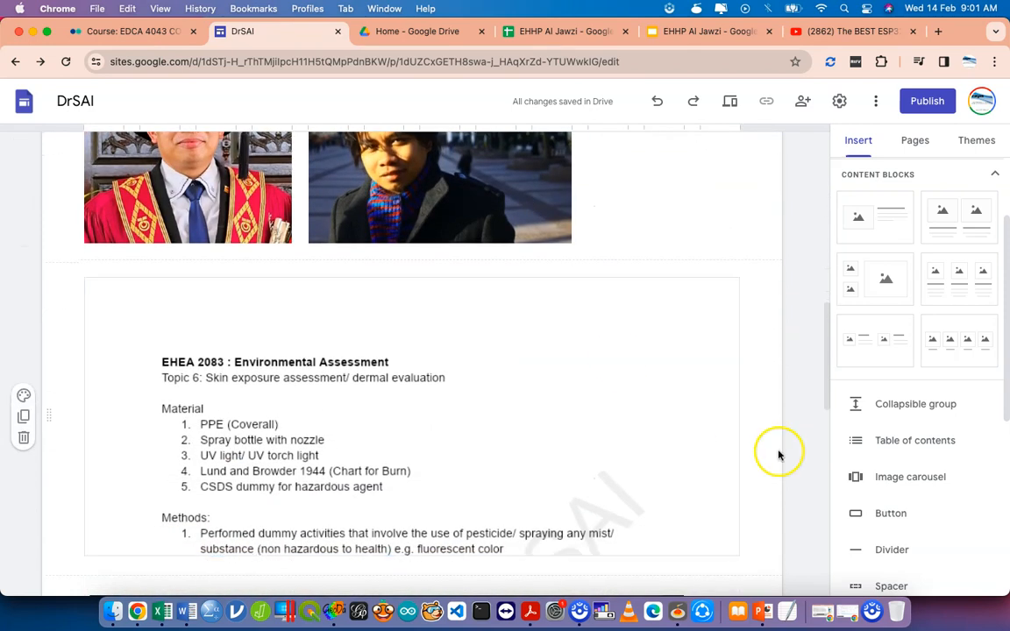
scroll(728, 422, "up", 2)
scroll(729, 422, "down", 12)
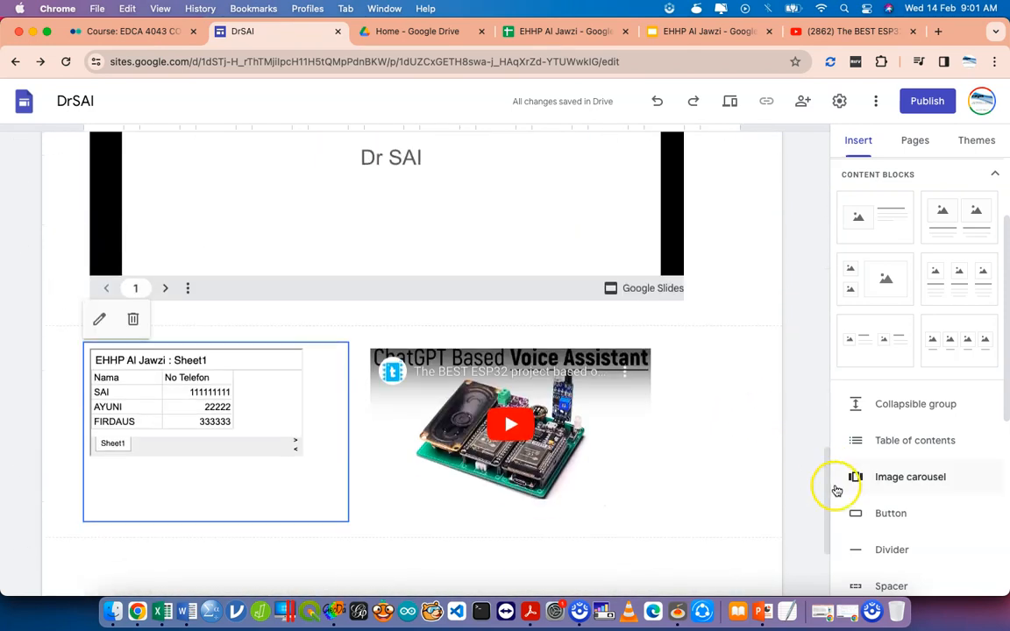
Start an image carousel whose first image is a Google Images result for the site owner's name.
left_click(856, 478)
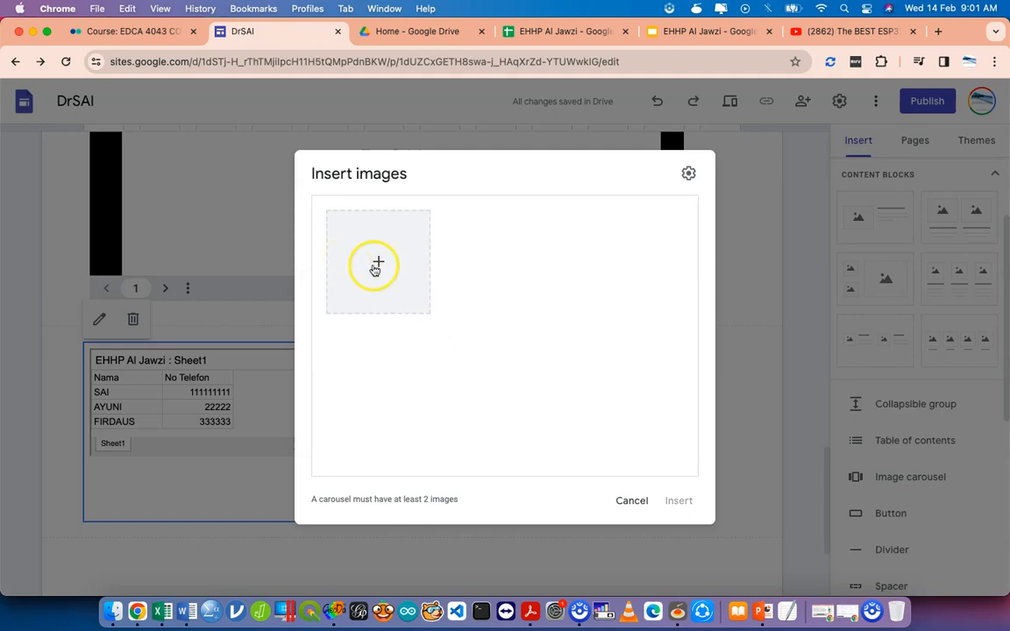
left_click(375, 267)
left_click(424, 331)
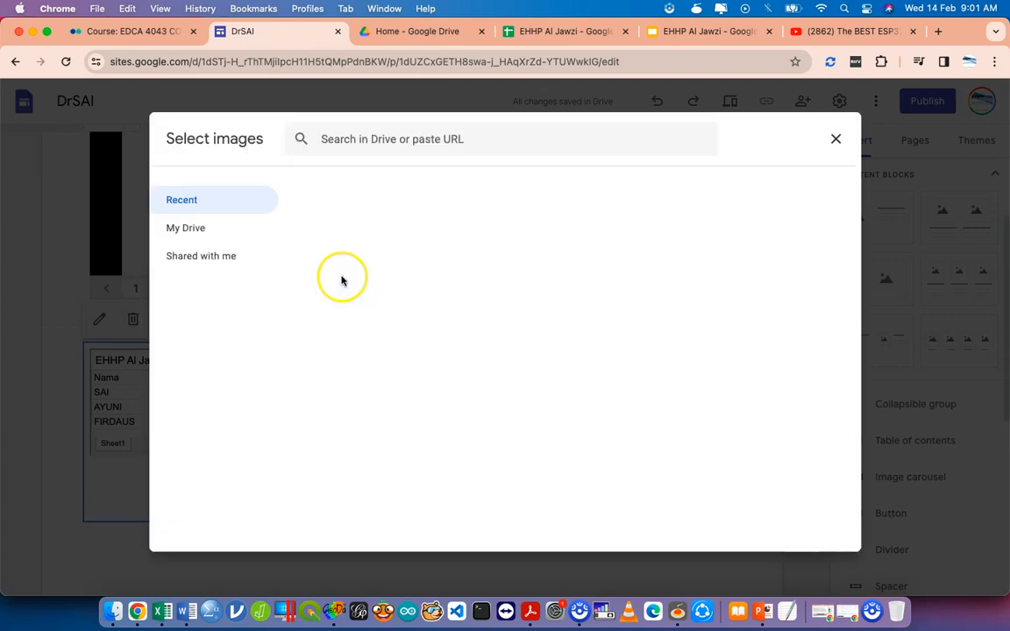
left_click(342, 187)
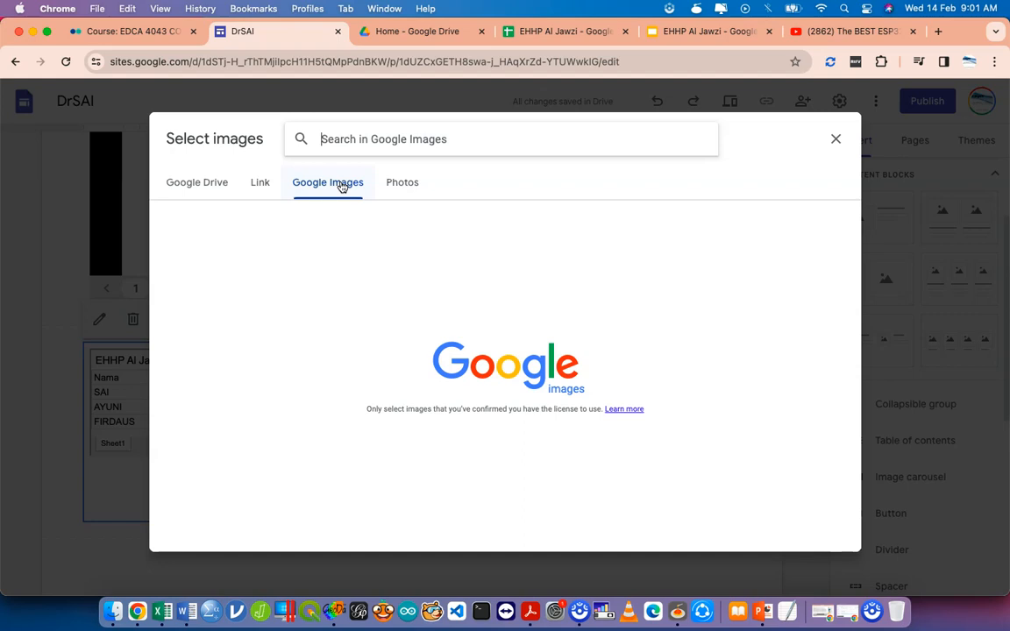
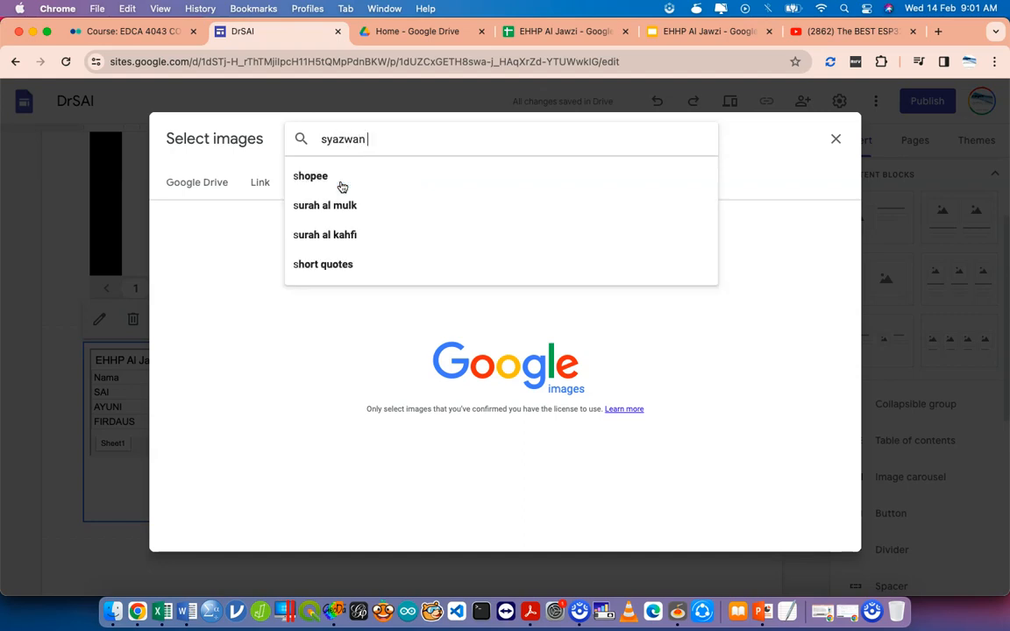
key("Return")
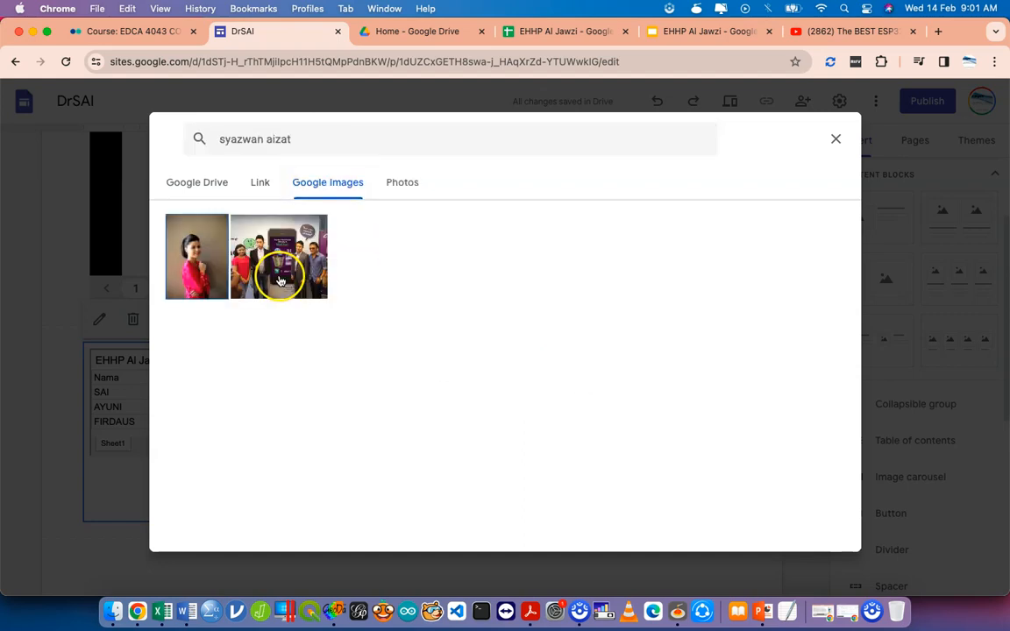
left_click(252, 284)
left_click(812, 524)
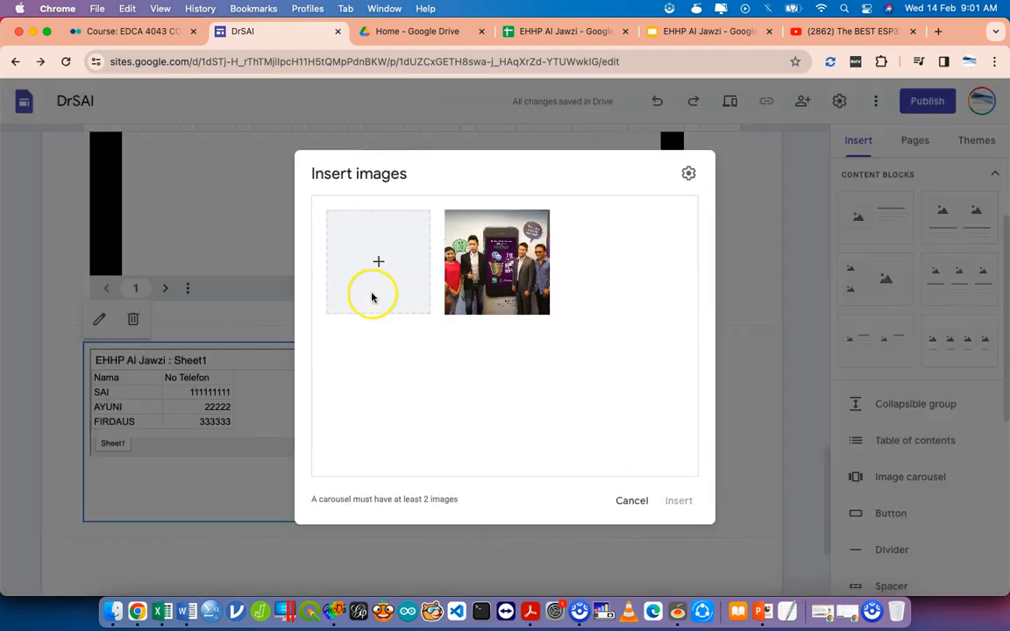
Upload the graduation portrait and 1.jpeg slide, insert the carousel, and widen it across the page.
left_click(378, 262)
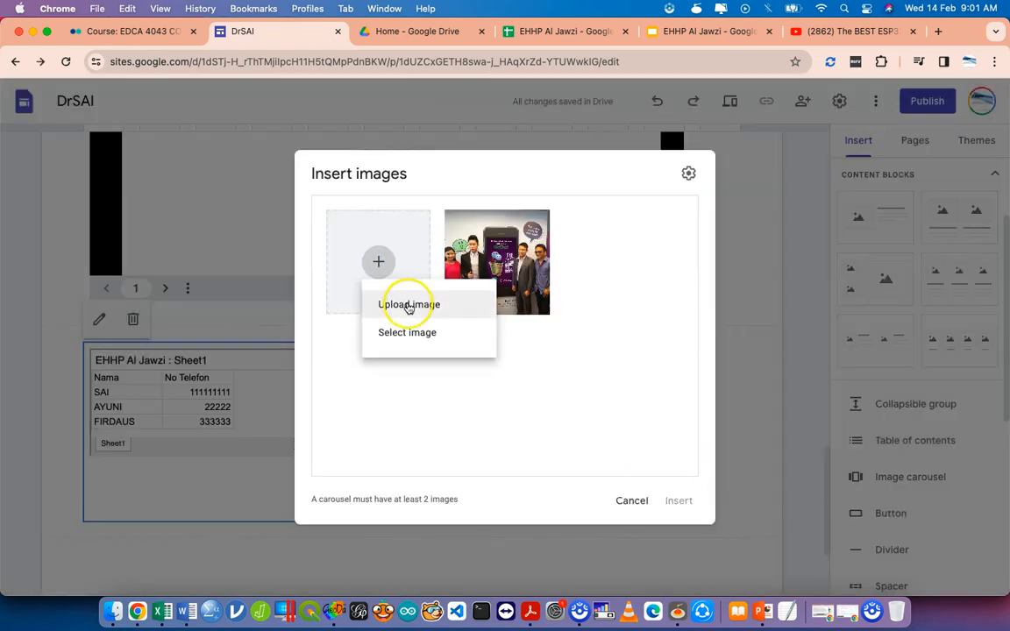
left_click(424, 307)
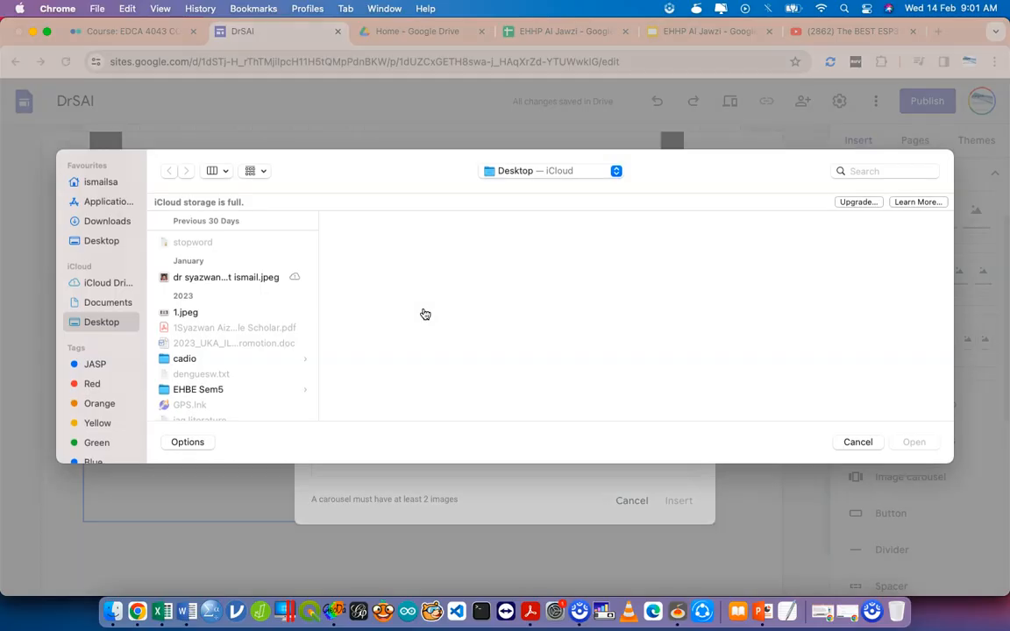
left_click(235, 277)
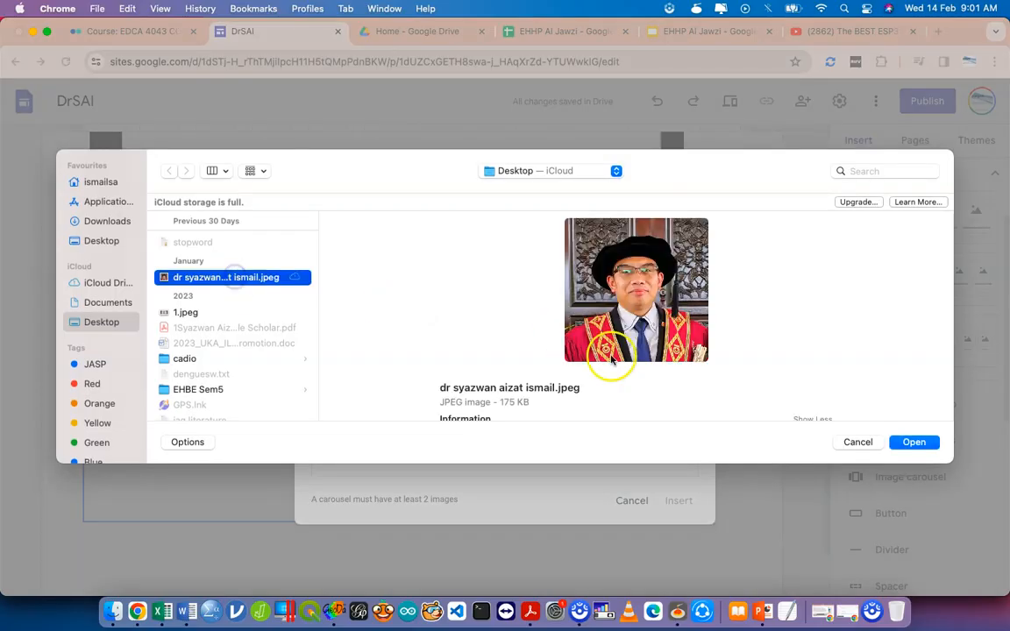
left_click(914, 442)
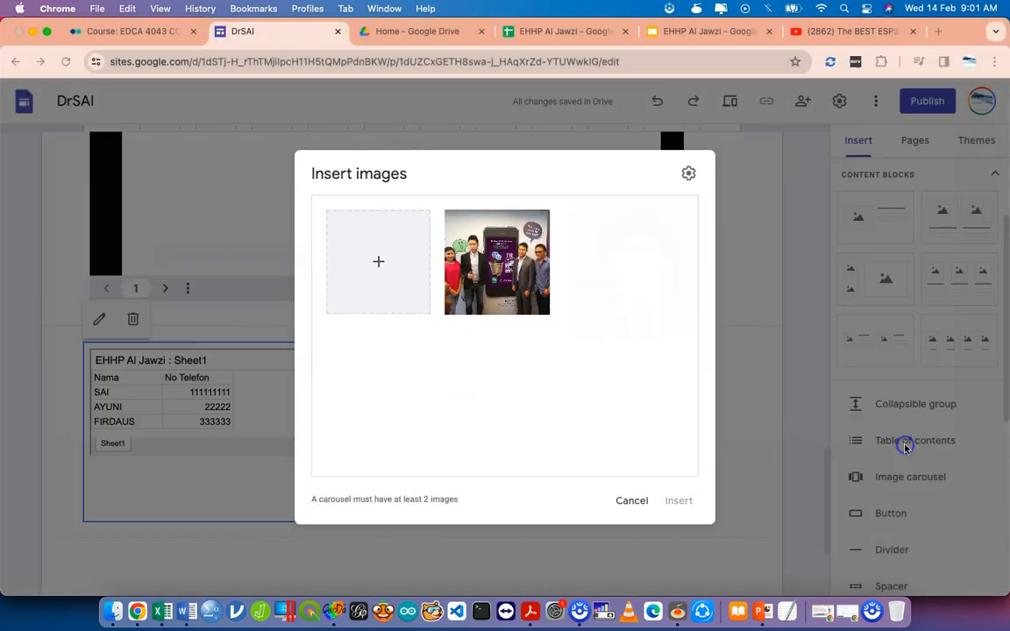
left_click(378, 262)
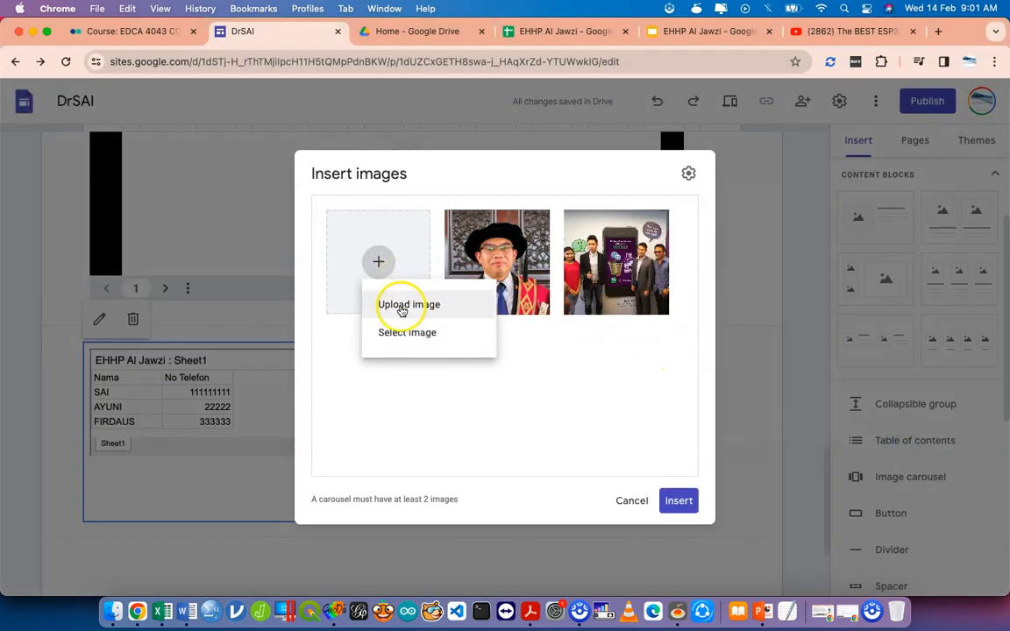
left_click(401, 310)
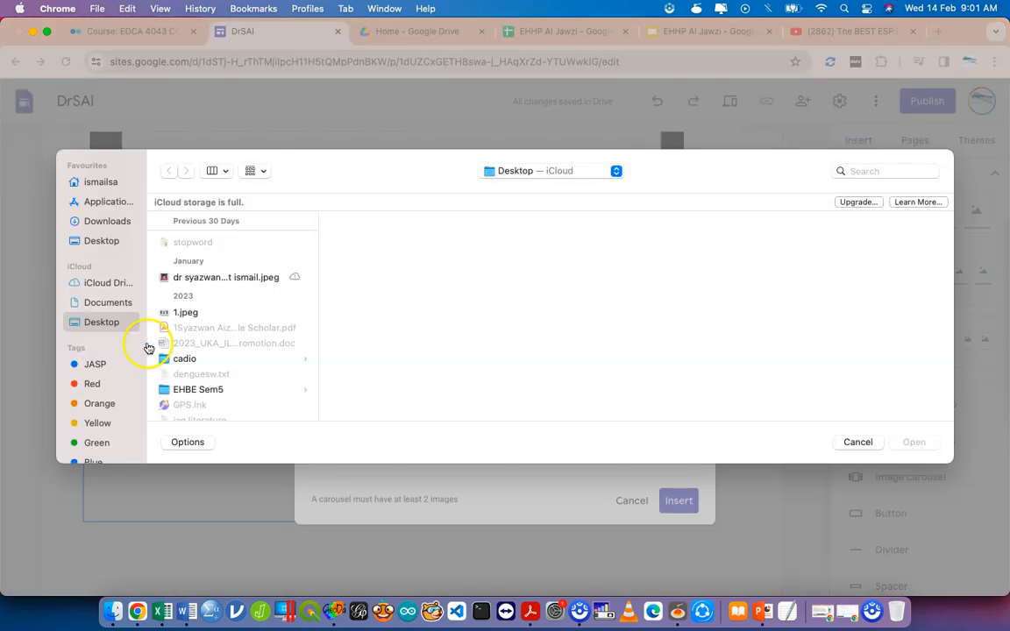
left_click(182, 314)
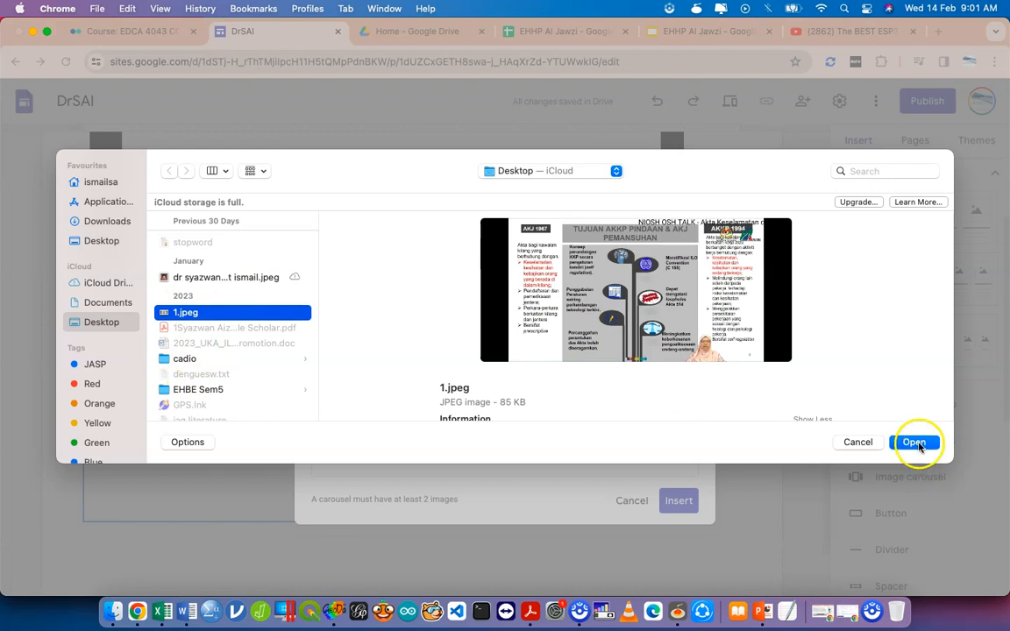
left_click(915, 443)
left_click(689, 505)
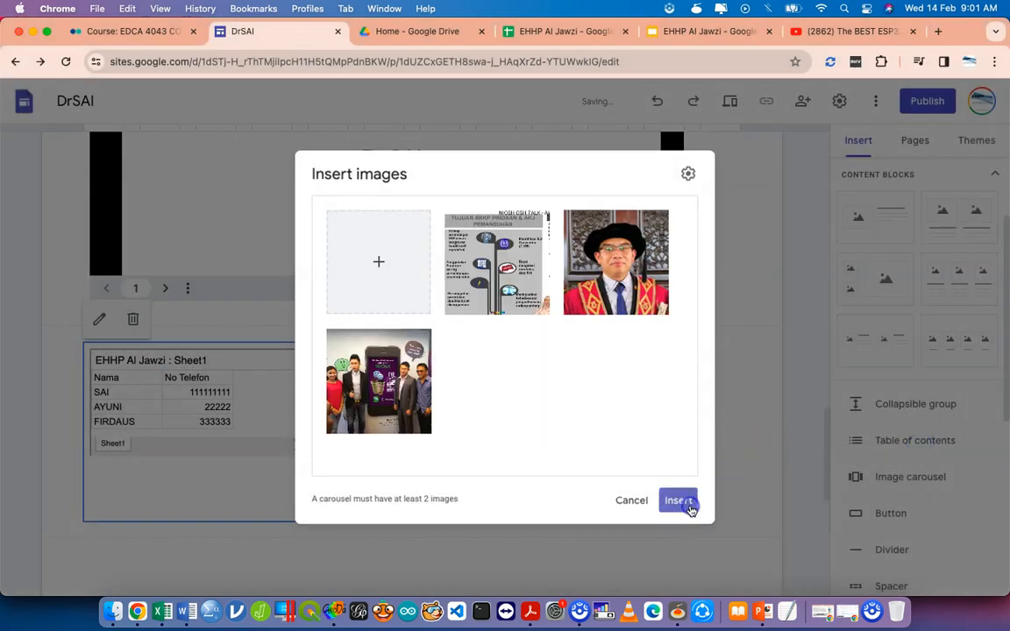
left_click_drag(405, 333, 614, 333)
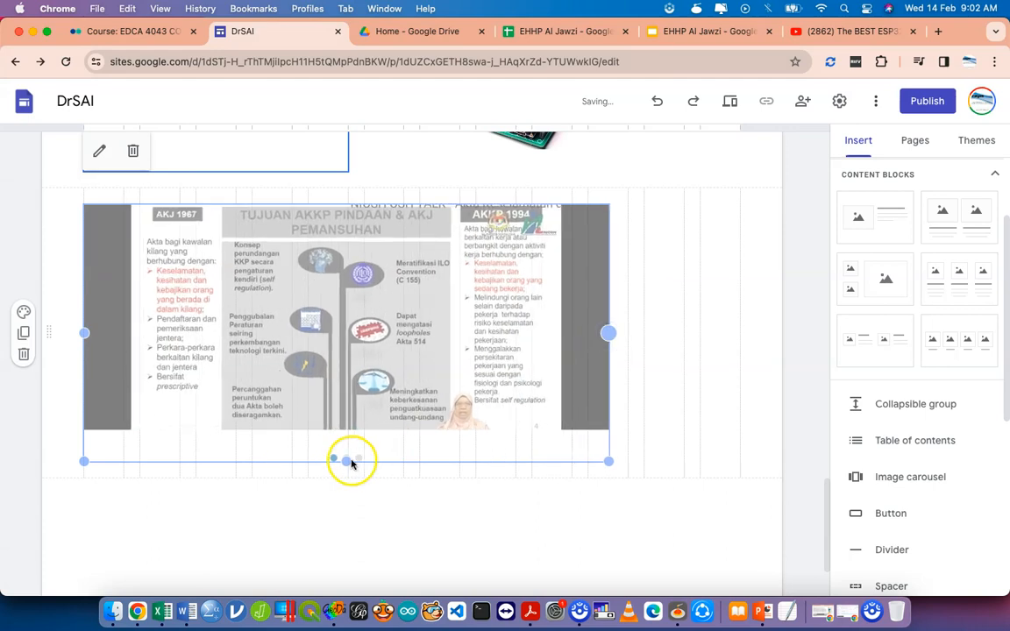
Drag the image carousel up into the header directly below the 'This is Me' title.
left_click(395, 500)
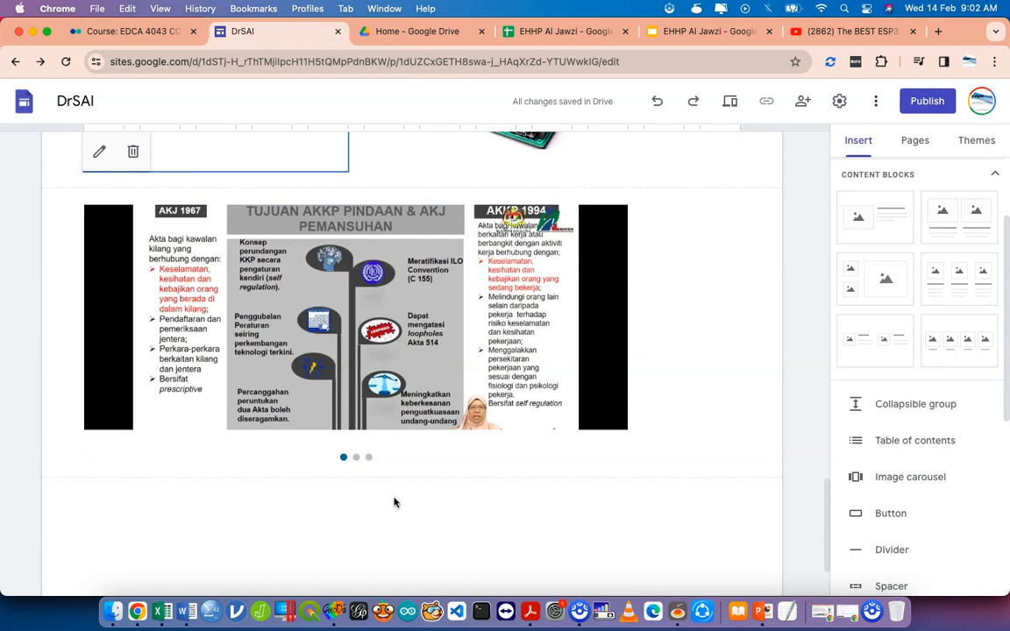
left_click(413, 348)
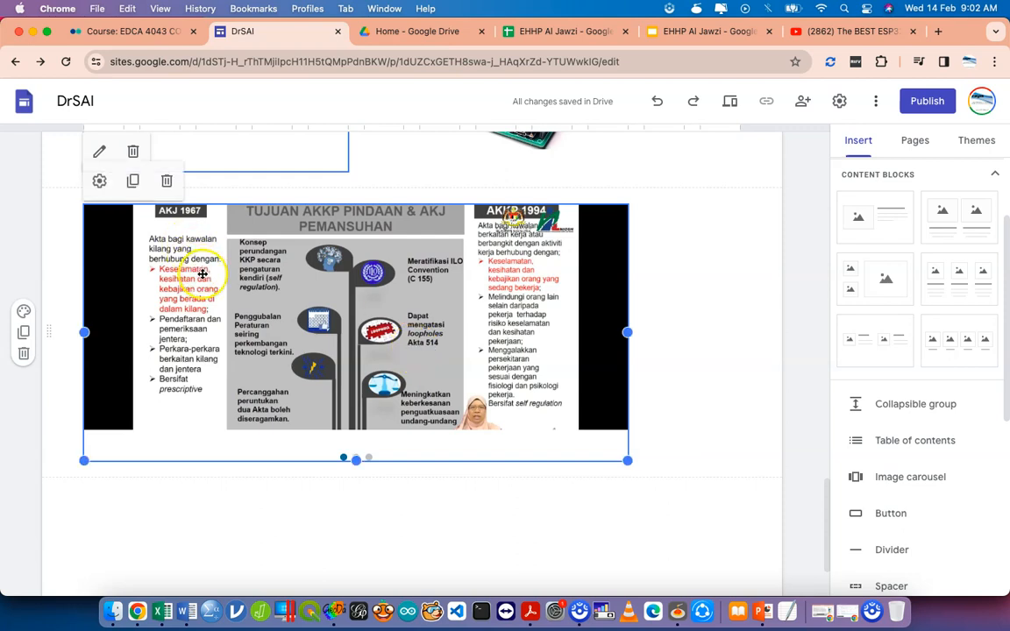
left_click(100, 182)
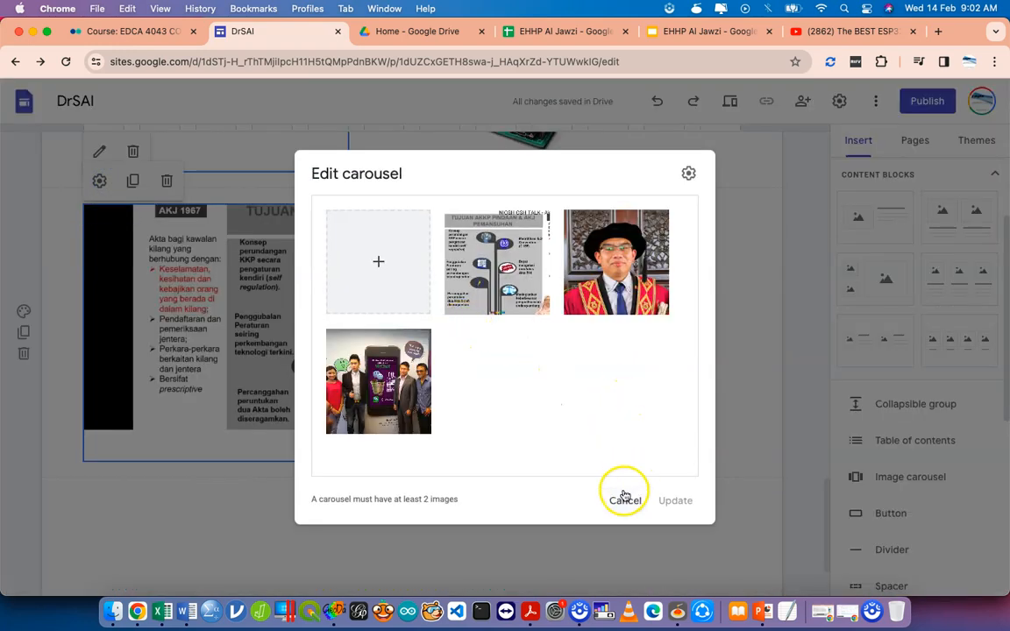
left_click(622, 496)
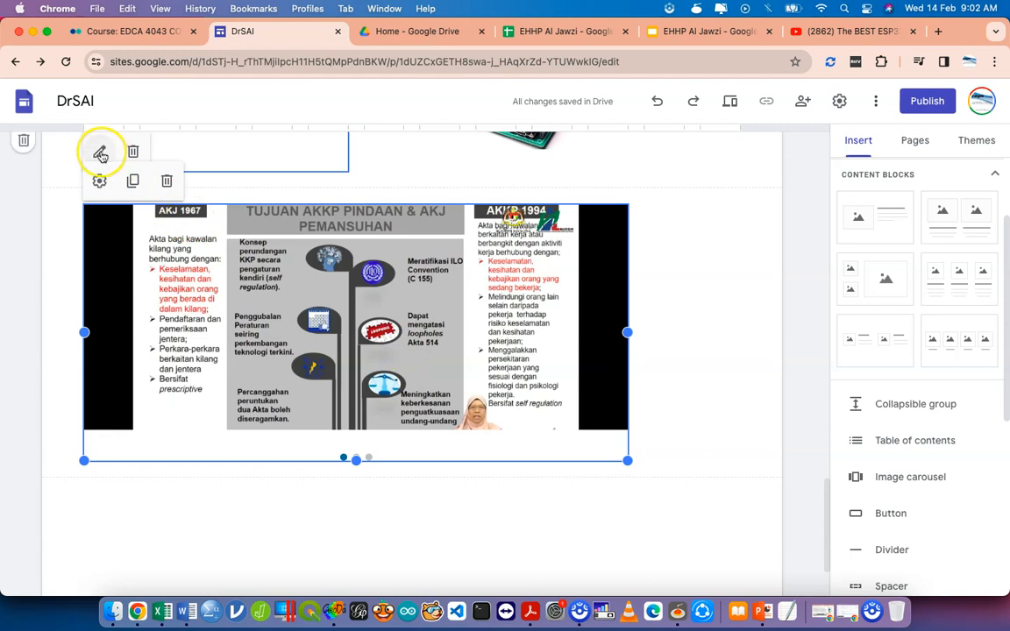
scroll(100, 154, "up", 4)
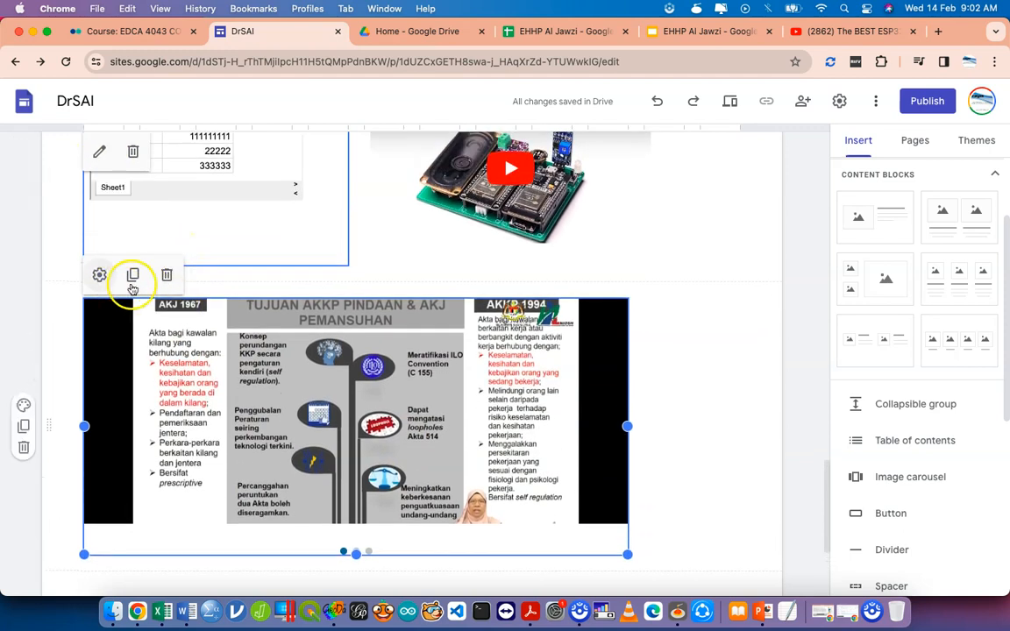
scroll(321, 387, "up", 2)
left_click_drag(335, 459, 408, 265)
scroll(410, 230, "up", 15)
scroll(409, 225, "up", 8)
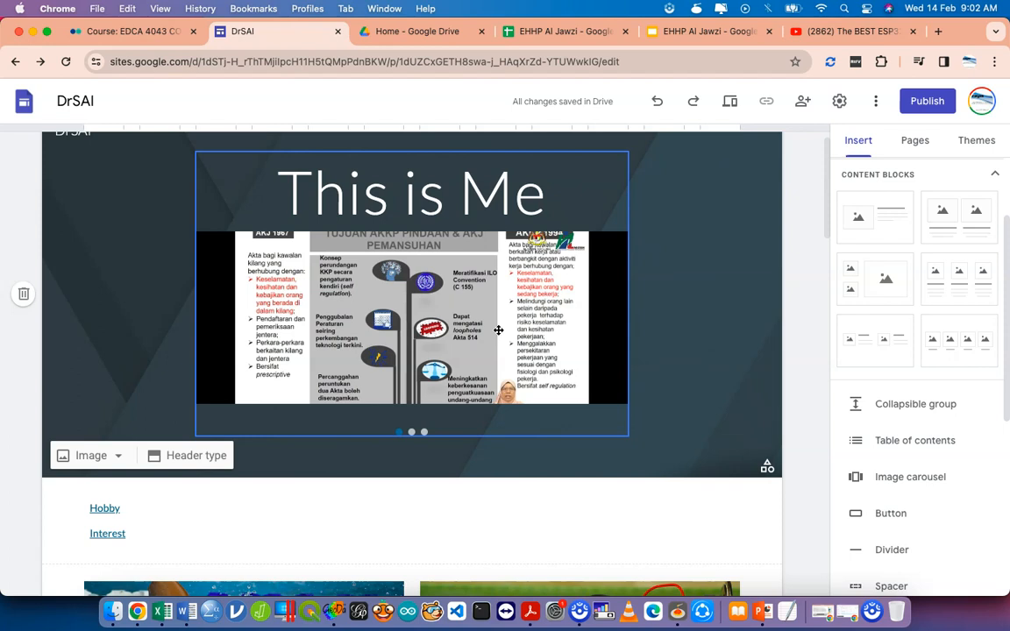
scroll(876, 491, "down", 5)
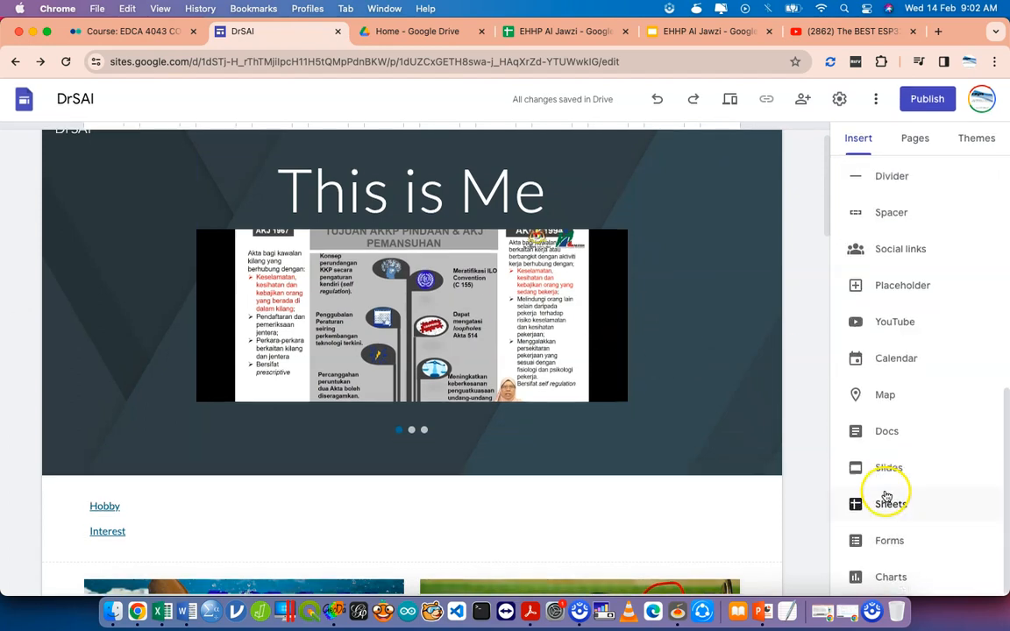
scroll(583, 491, "down", 15)
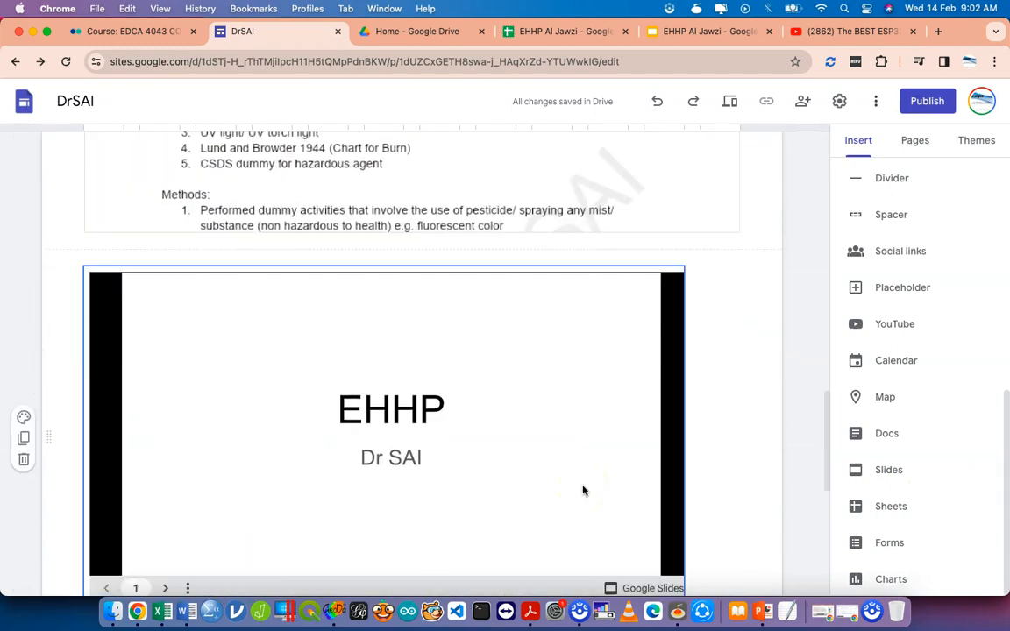
scroll(583, 491, "down", 3)
scroll(844, 323, "up", 2)
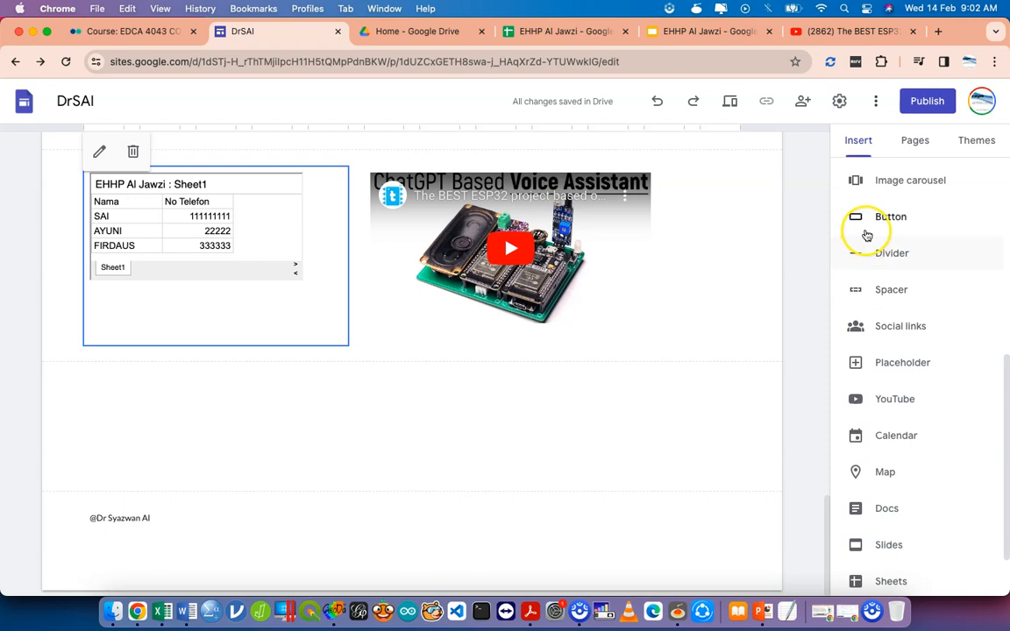
left_click(868, 226)
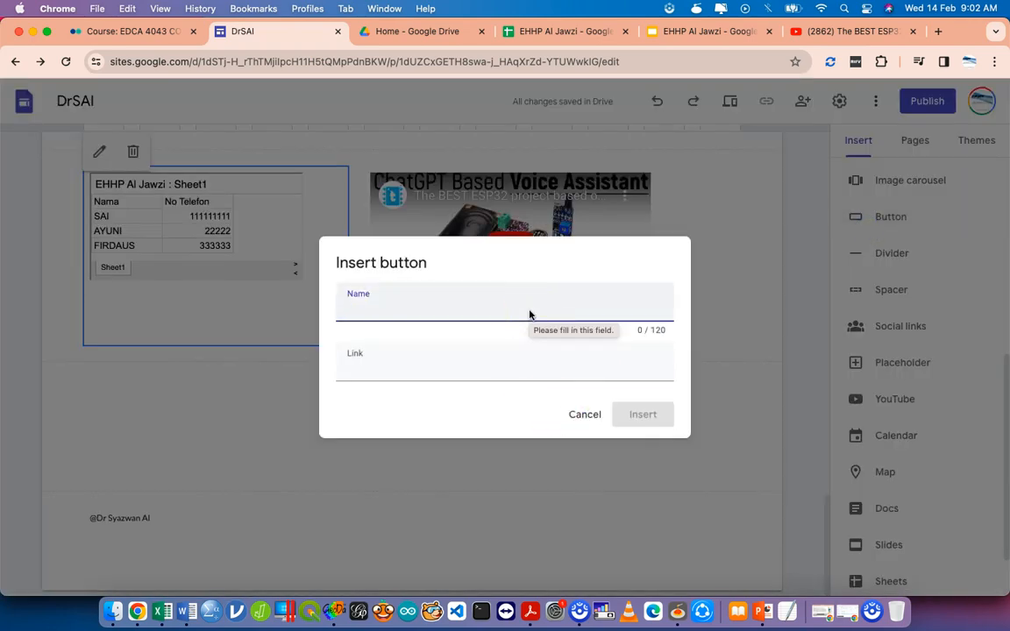
type("BUY NOW")
key("Tab")
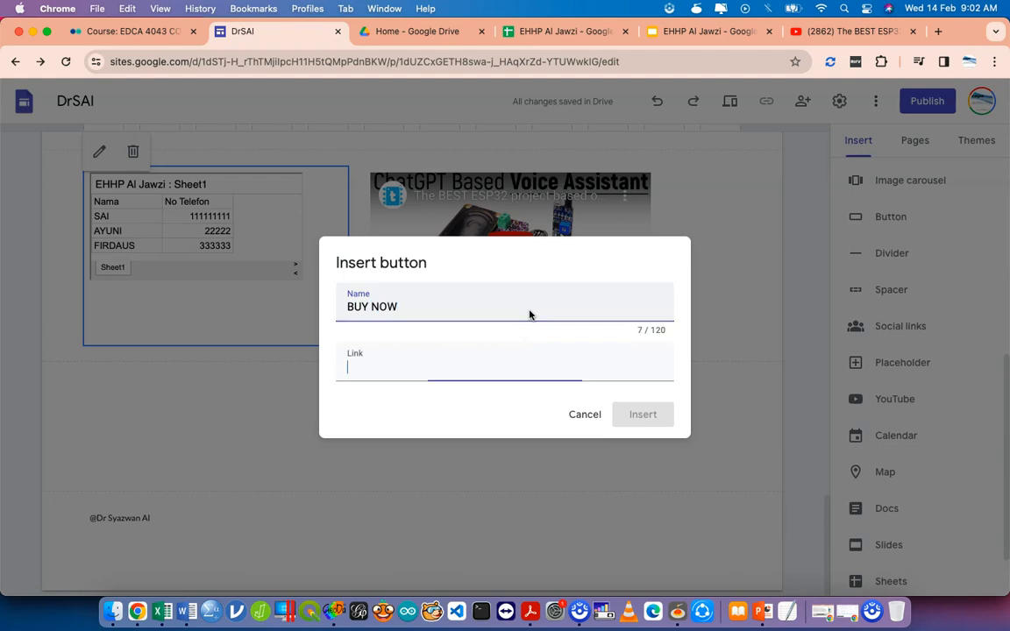
type("https")
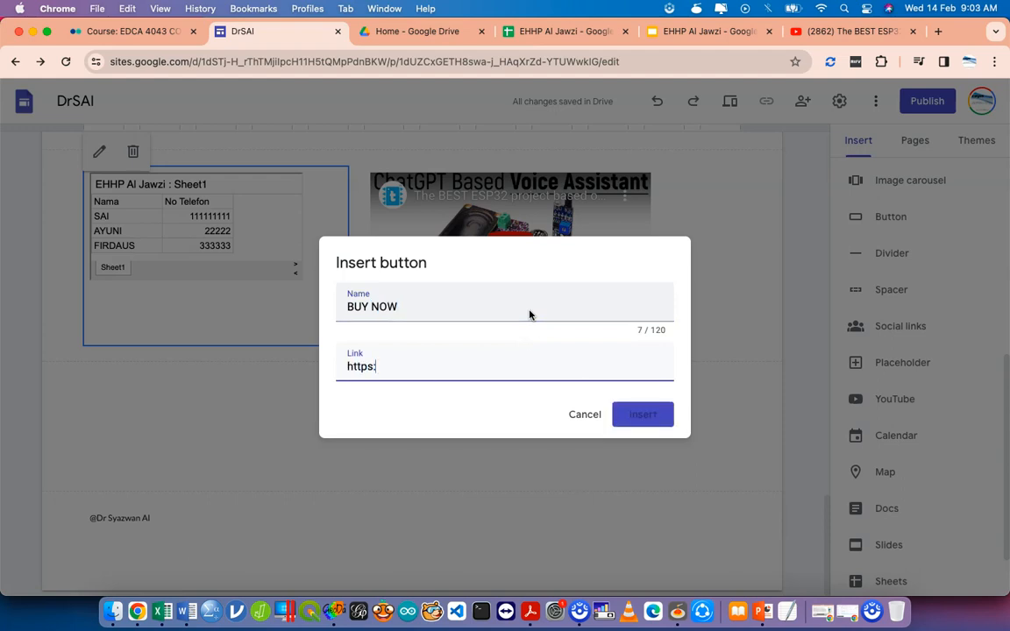
type(":?")
key("BackSpace")
type("..")
key("BackSpace")
key("BackSpace")
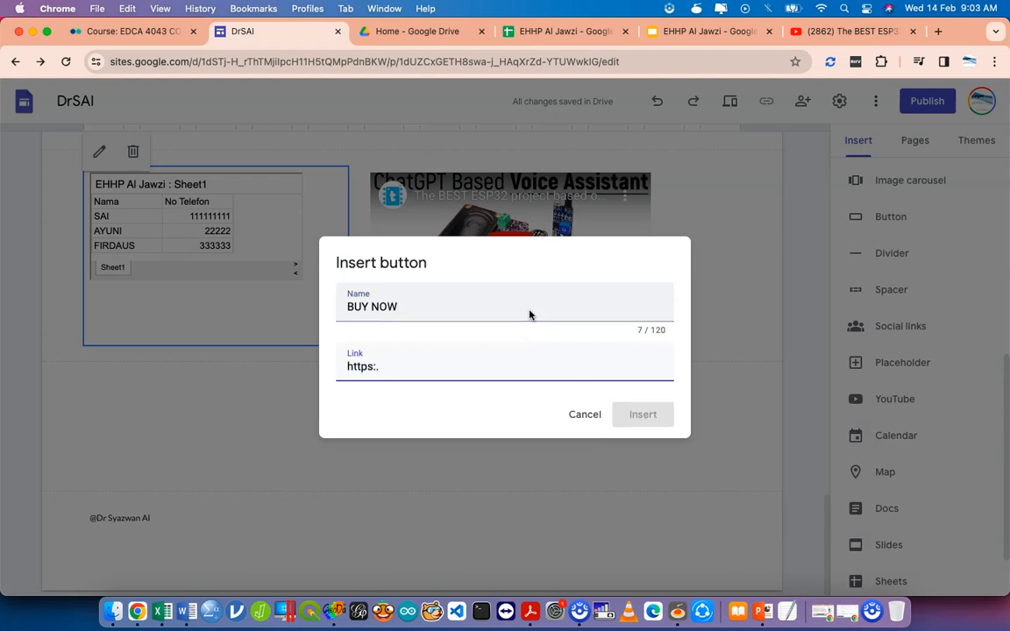
type("//ibe")
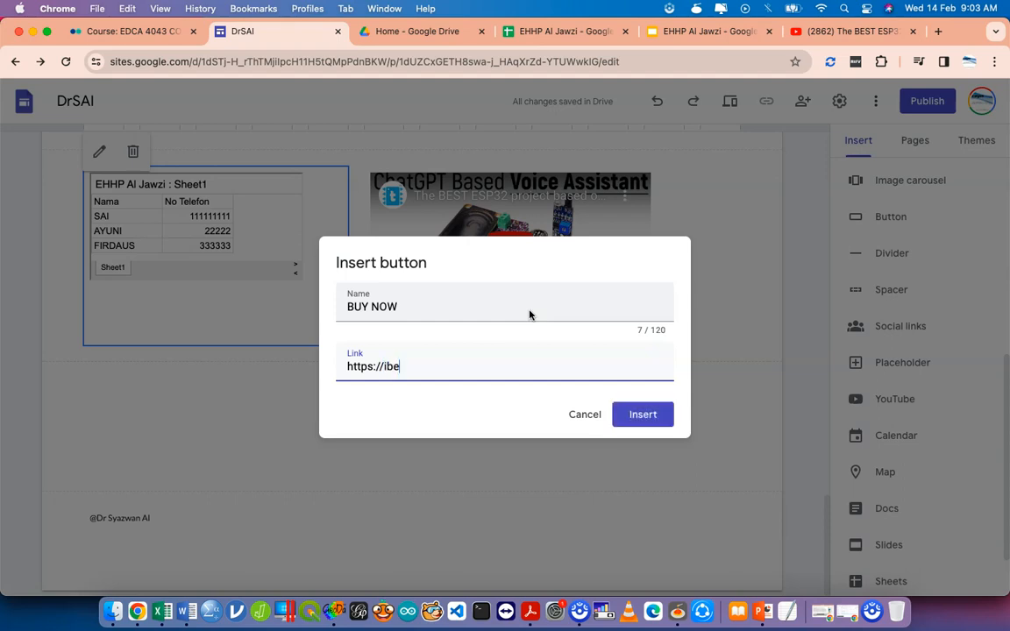
type("s.ilkkmsb.edu.my")
key("Return")
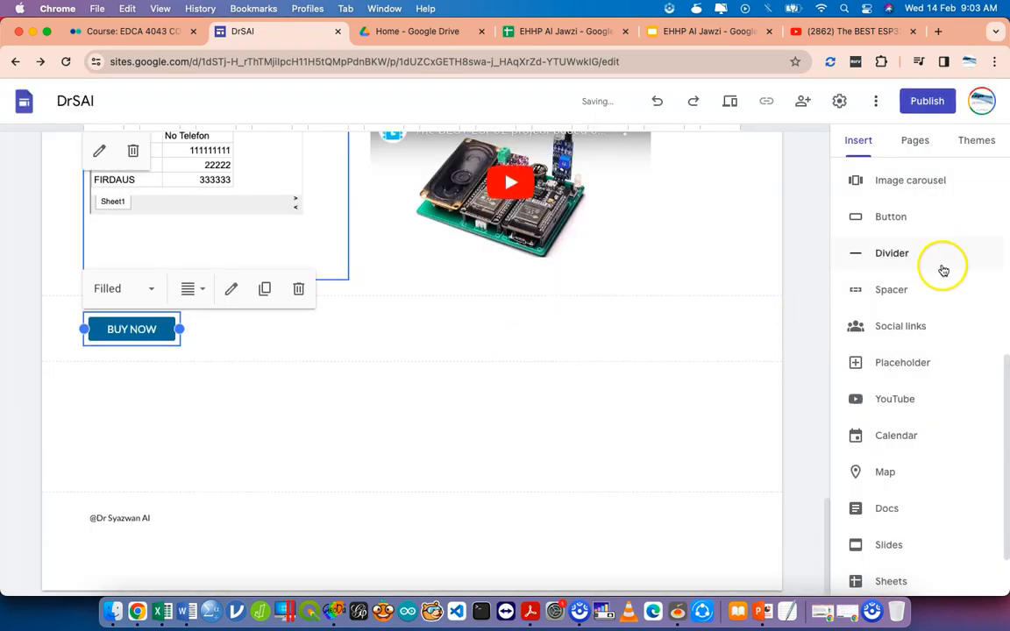
left_click(898, 253)
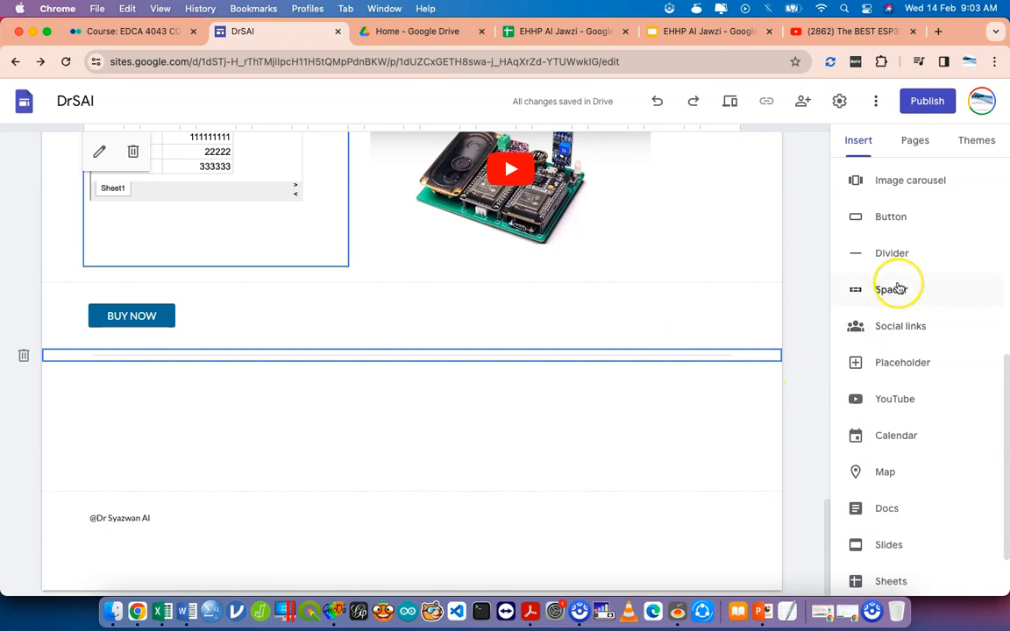
Place an empty spacer under the divider, then begin a social media links block.
left_click(891, 289)
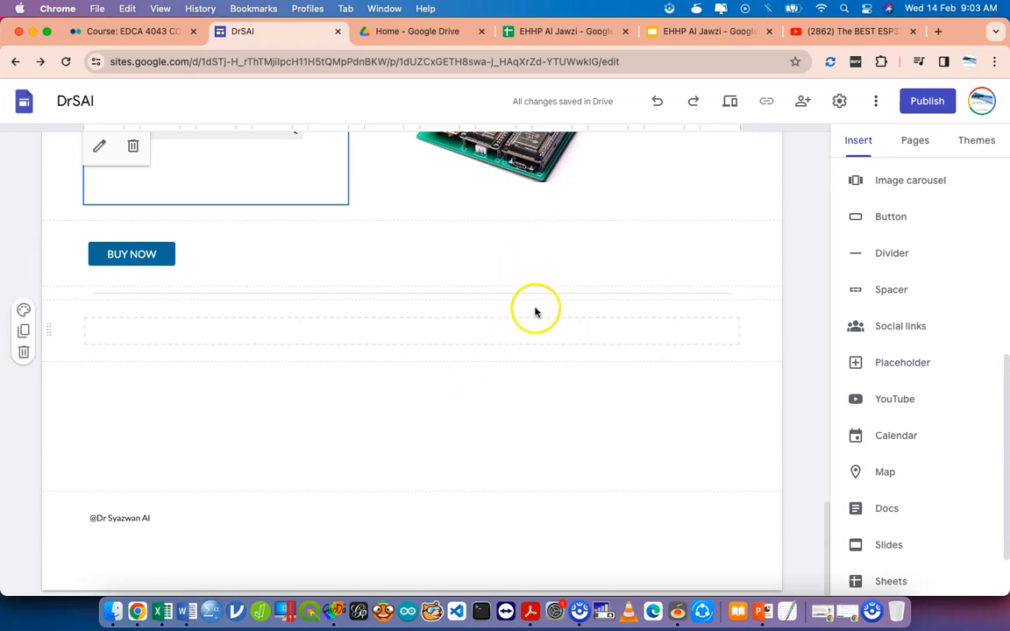
left_click(895, 340)
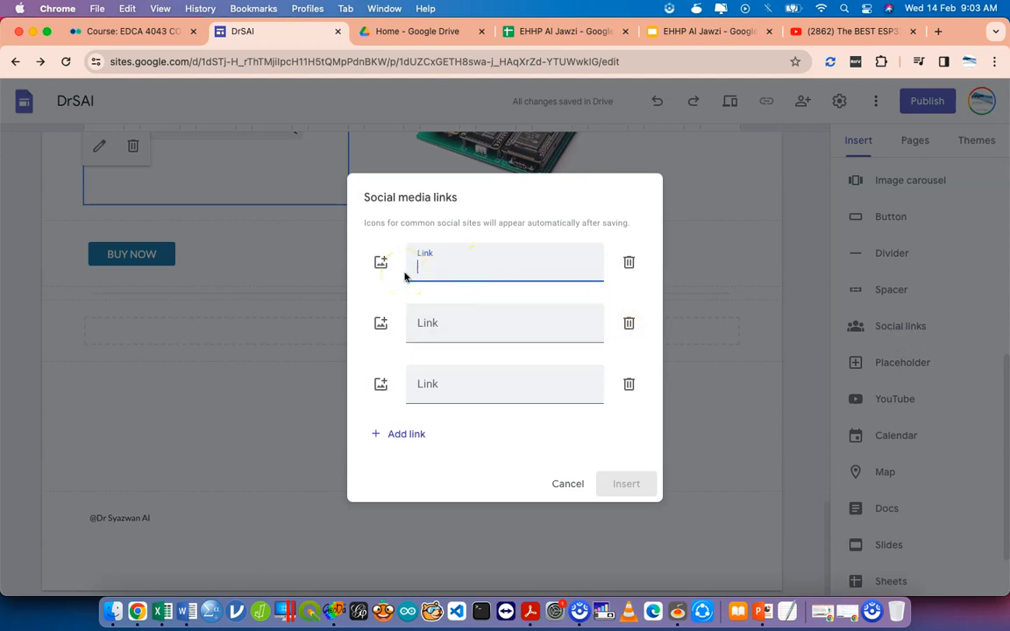
Enter the Linktree profile URL as the first social link.
type("E")
key("BackSpace")
type("ht")
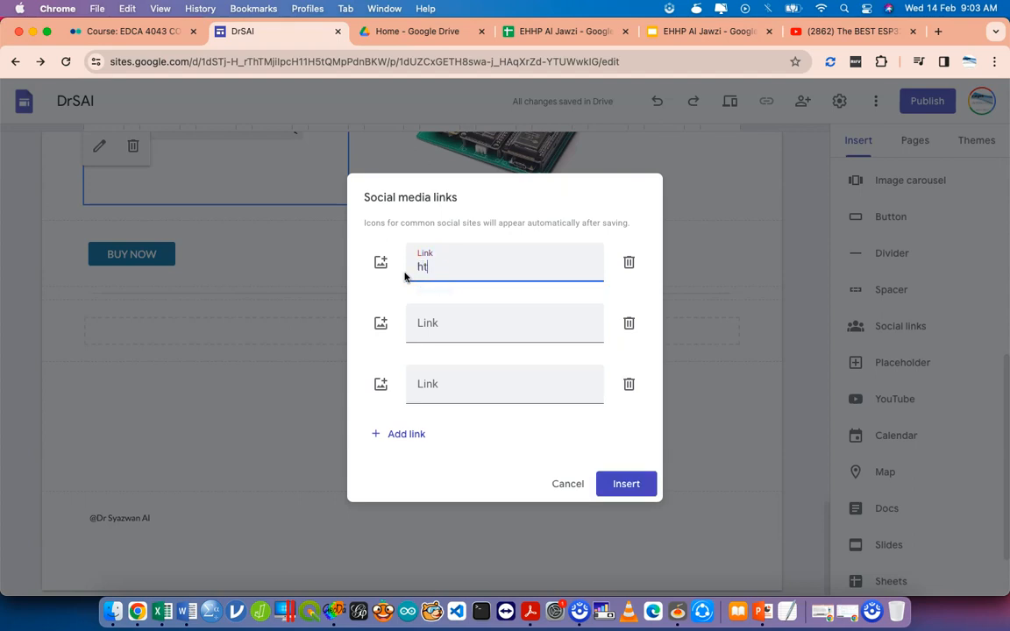
type("tps:?")
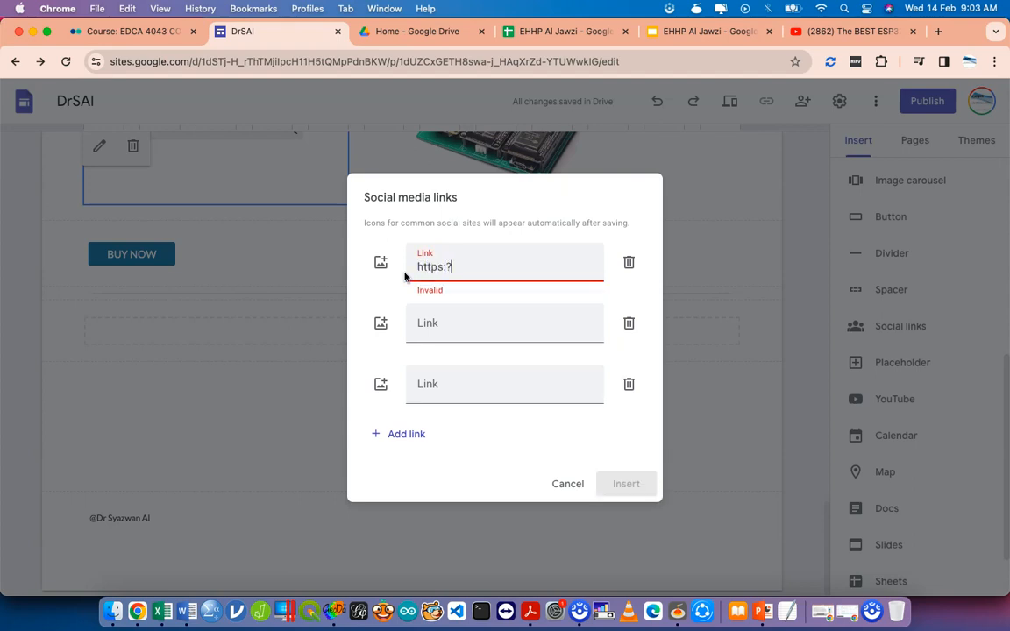
key("BackSpace")
type("//linktr.ee/ismailsa")
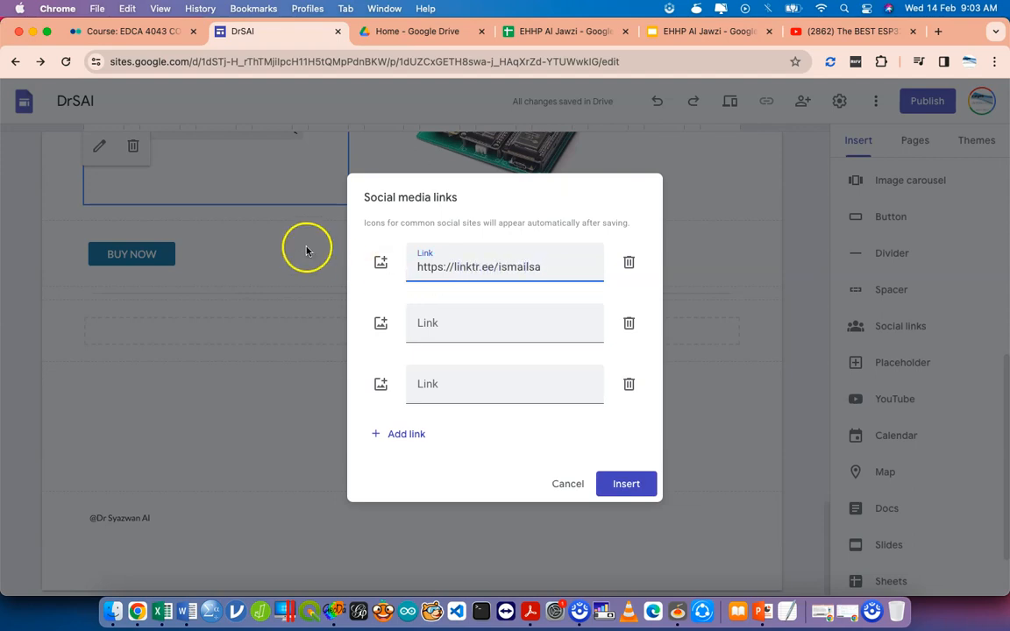
Set a Google Images 'linktree logo' result as the link icon and insert the social link.
left_click(380, 263)
left_click(412, 320)
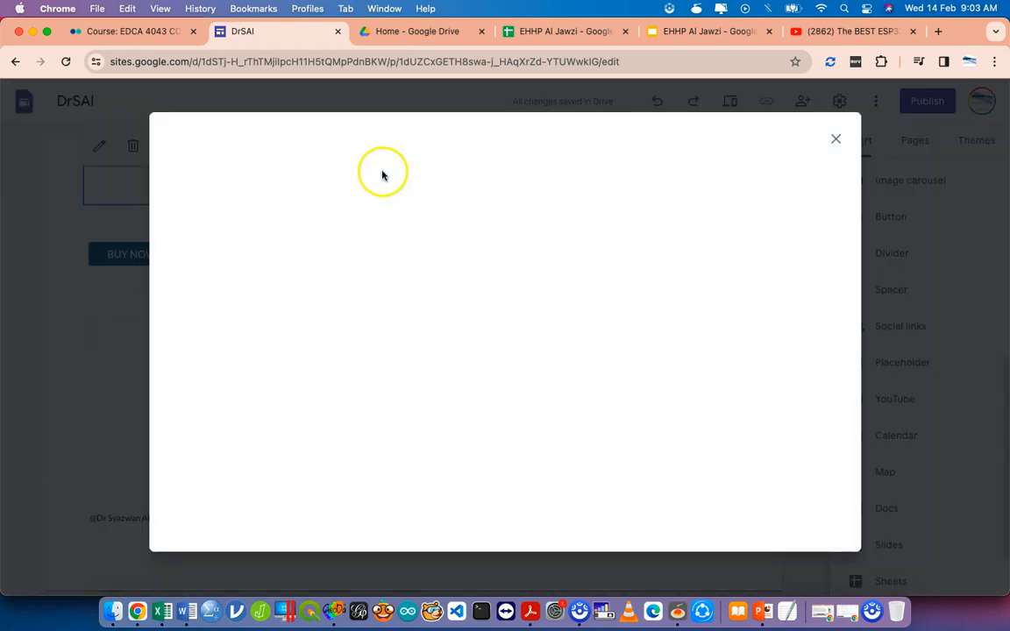
left_click(323, 181)
left_click(372, 125)
type("linktre")
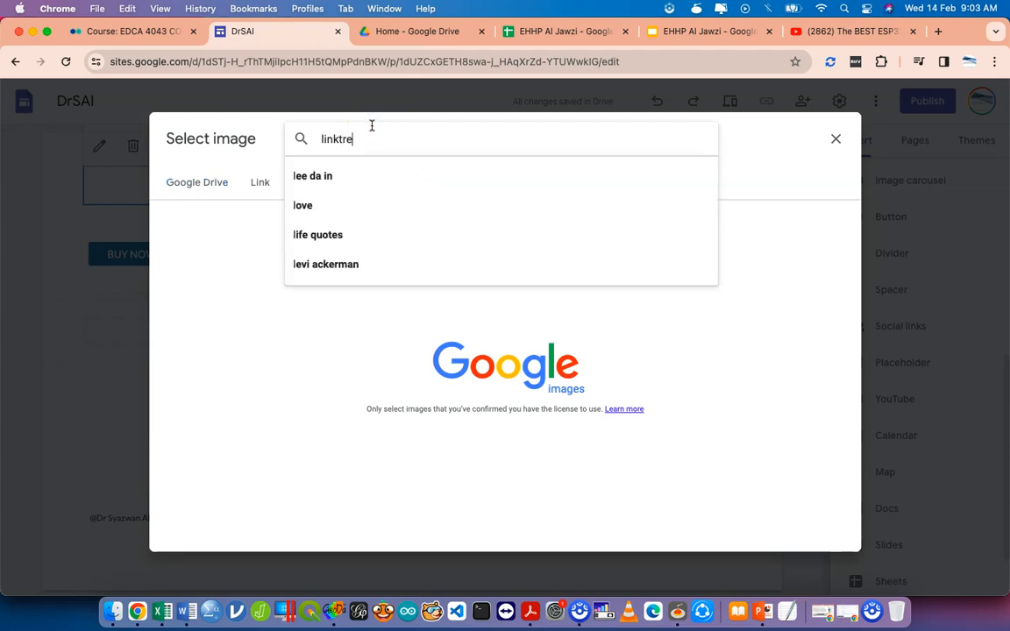
type("e logo")
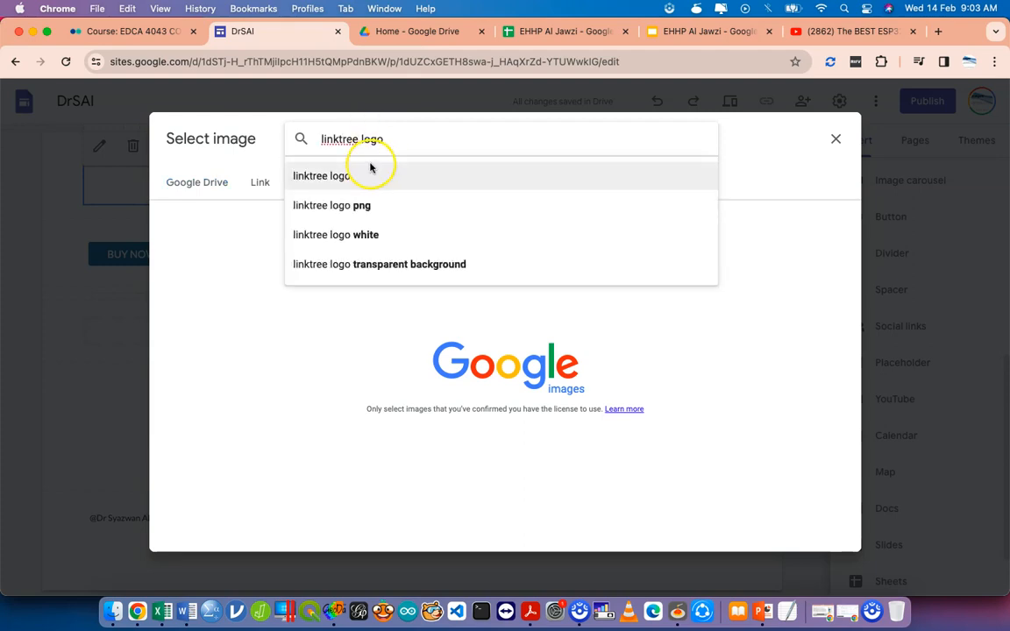
left_click(370, 166)
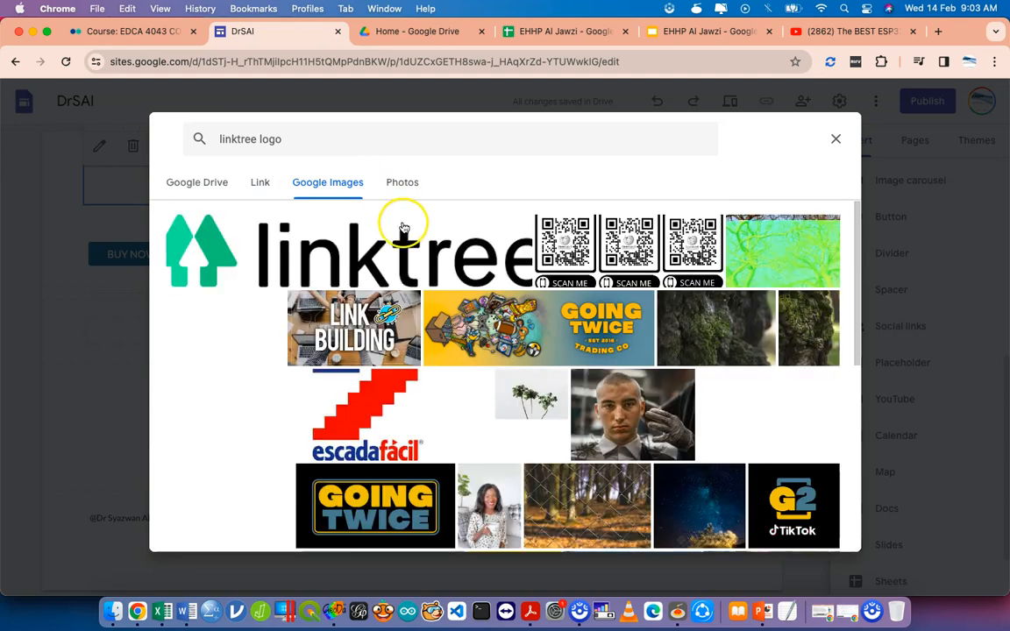
left_click(200, 259)
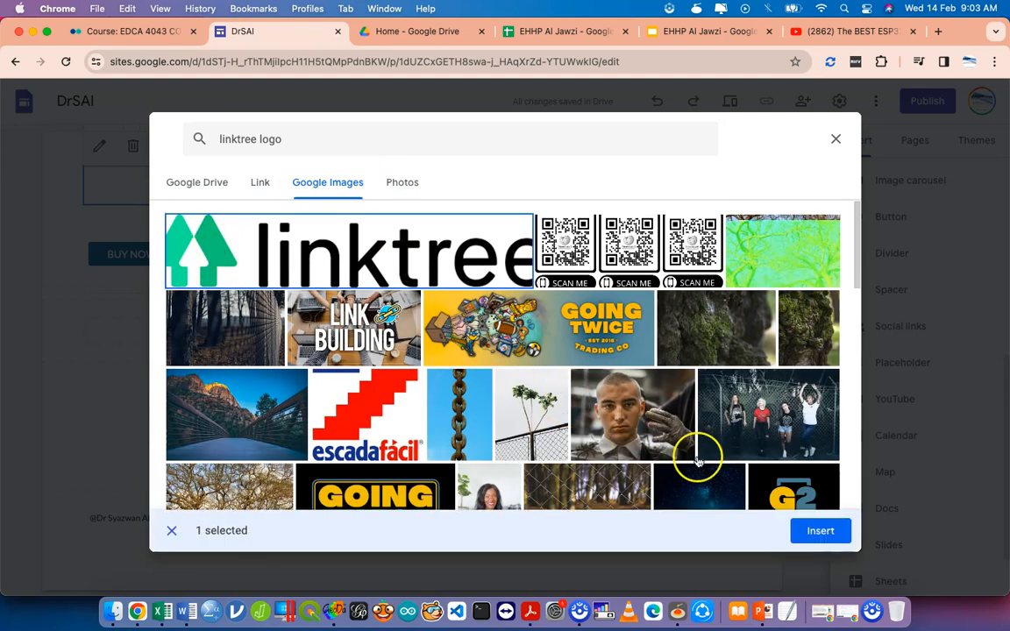
left_click(823, 534)
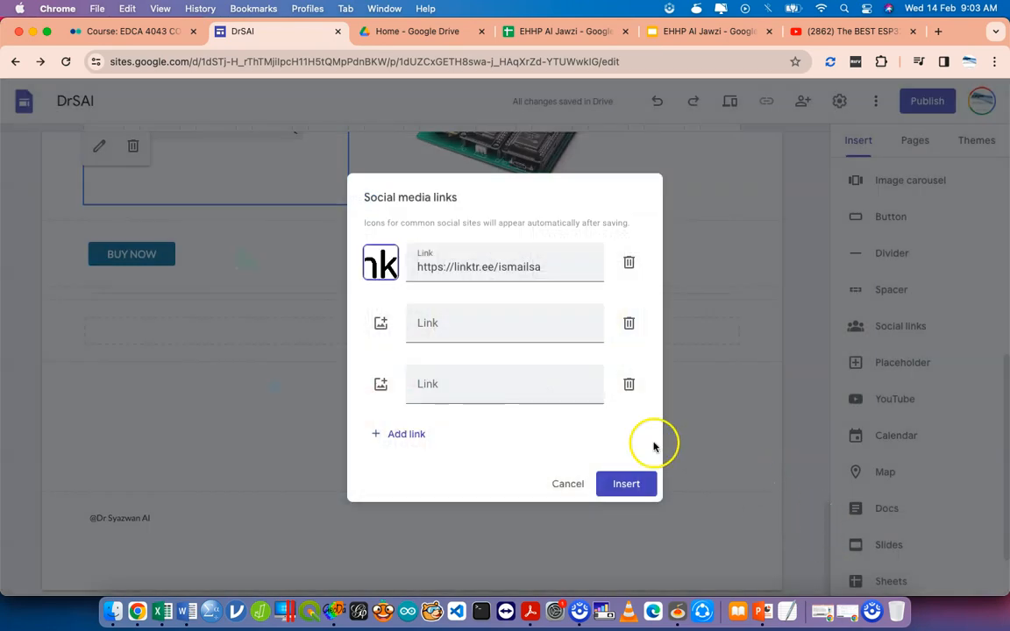
left_click(630, 480)
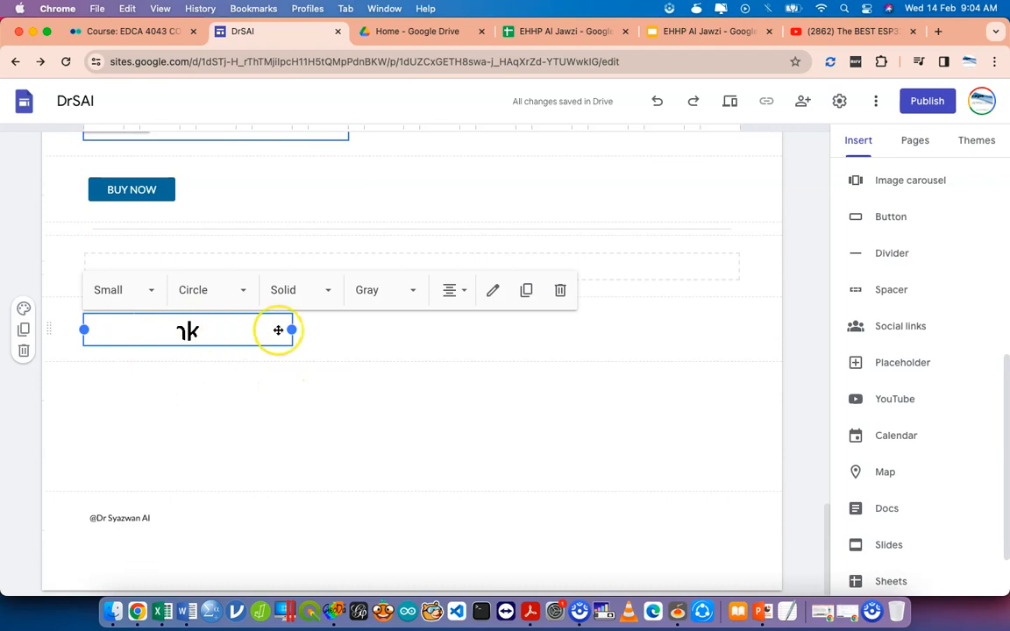
Stretch the Linktree block to full width and insert an empty placeholder section below it.
left_click_drag(433, 330, 908, 345)
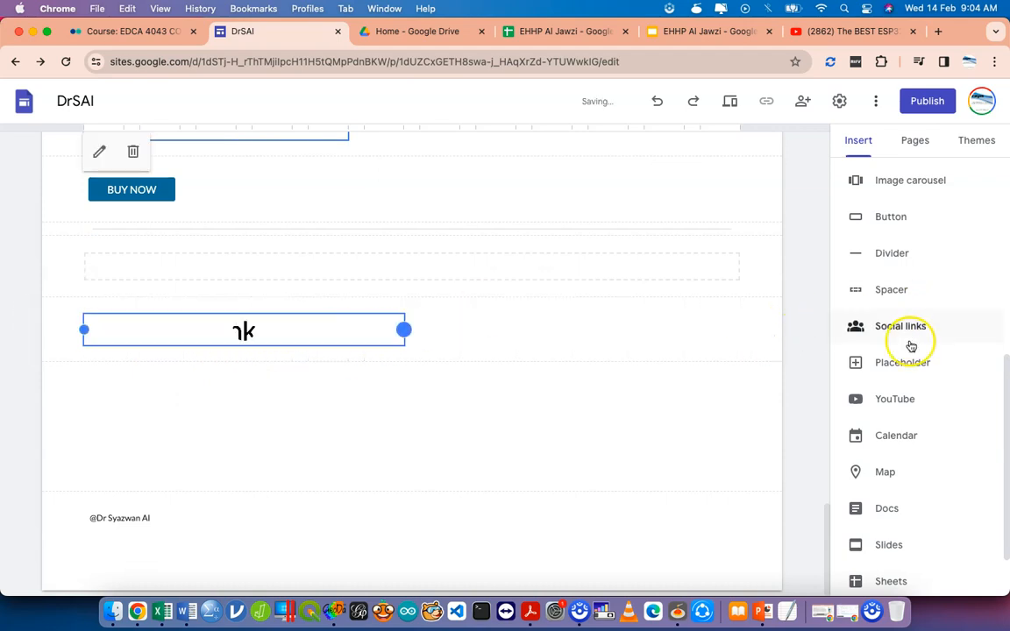
left_click(915, 363)
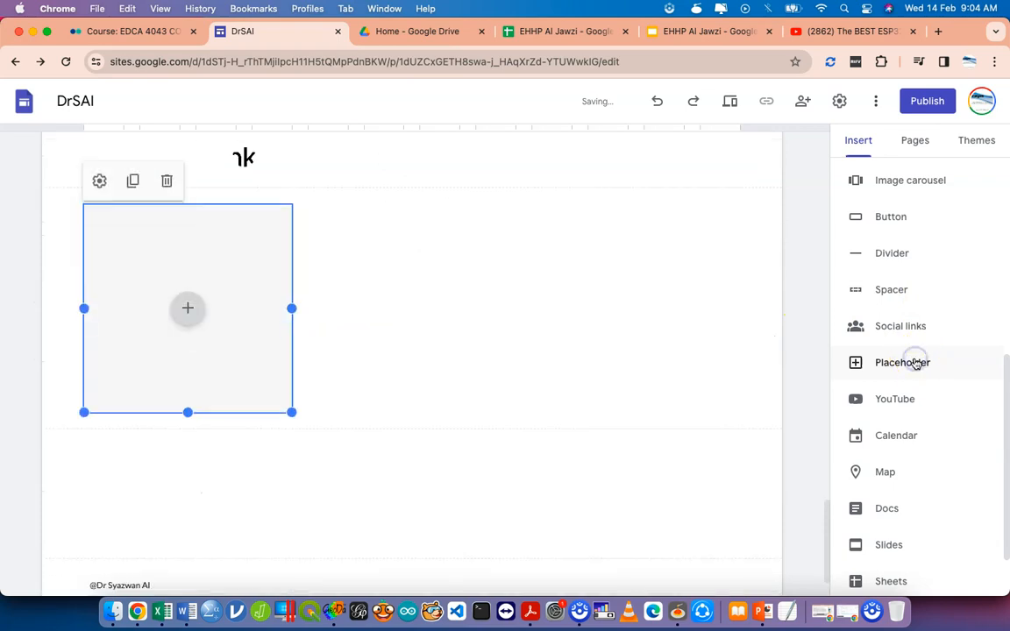
left_click(187, 310)
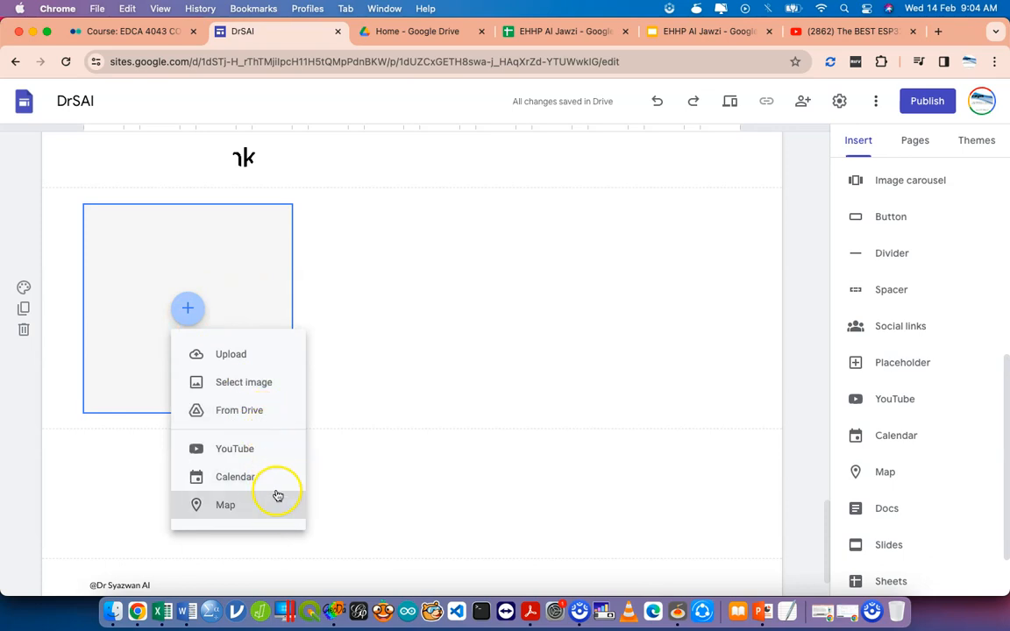
left_click(367, 295)
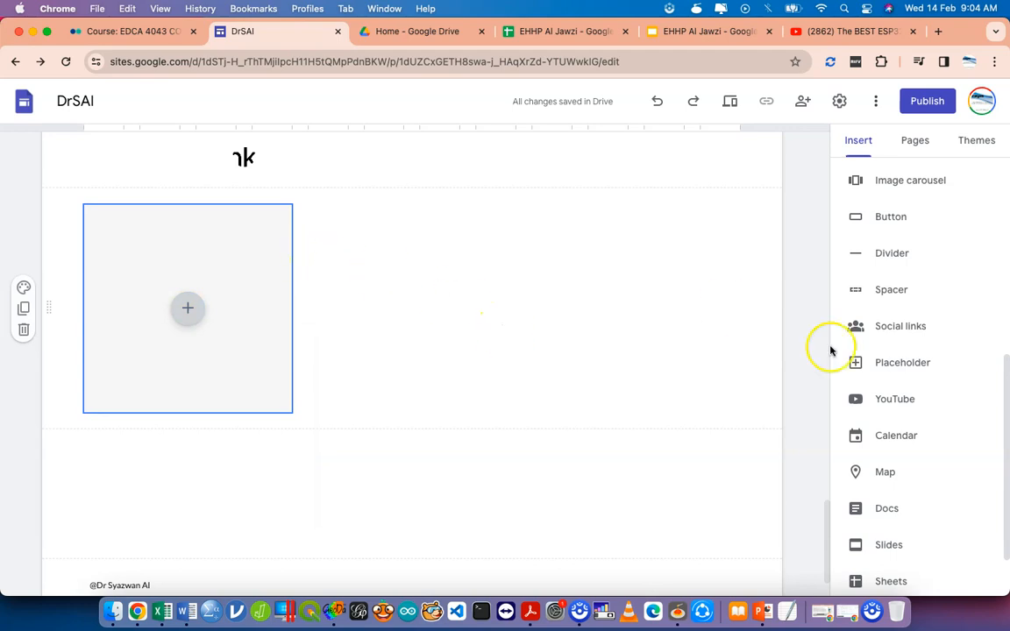
left_click(910, 441)
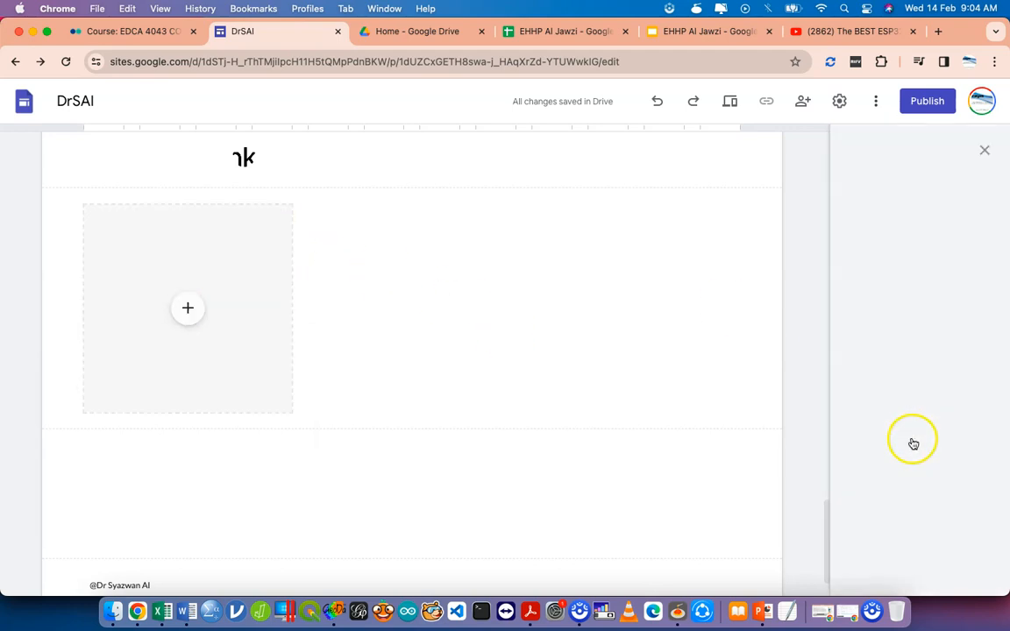
left_click(988, 146)
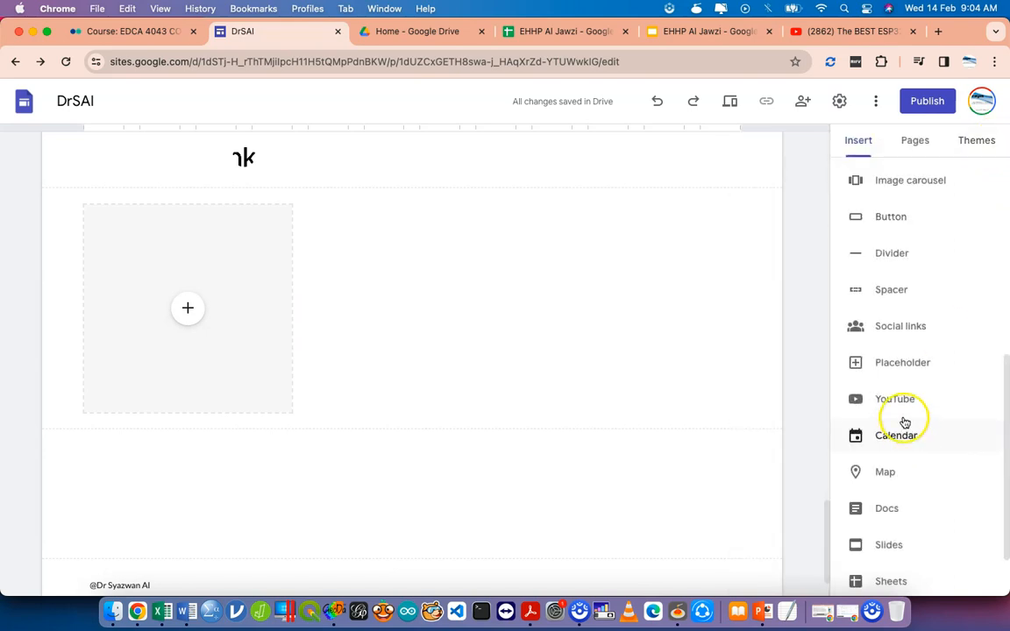
scroll(904, 509, "down", 1)
scroll(903, 509, "down", 1)
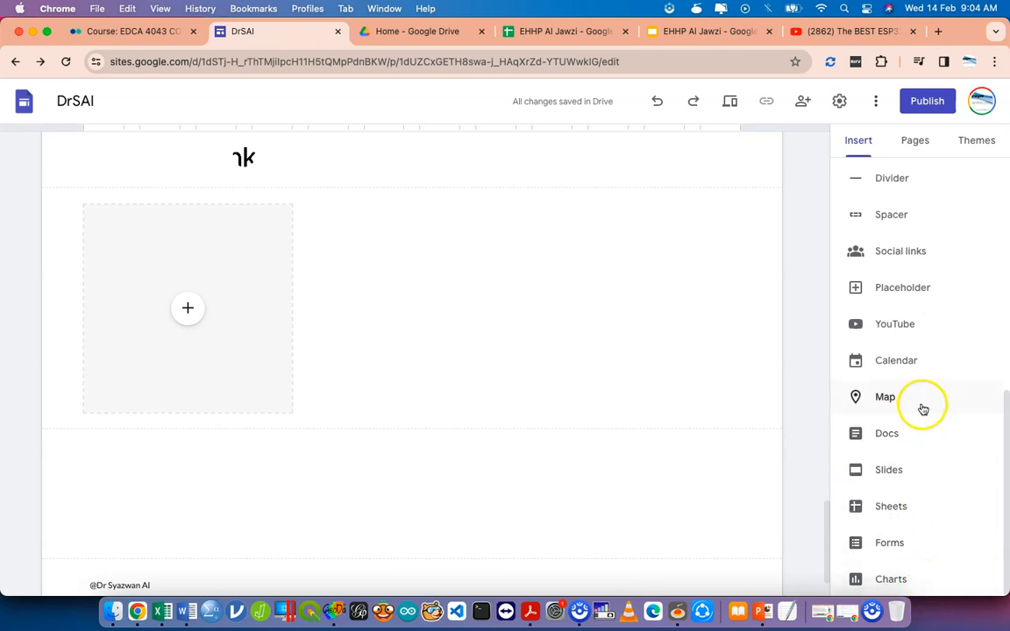
scroll(923, 407, "up", 6)
scroll(648, 351, "up", 3)
scroll(647, 351, "up", 10)
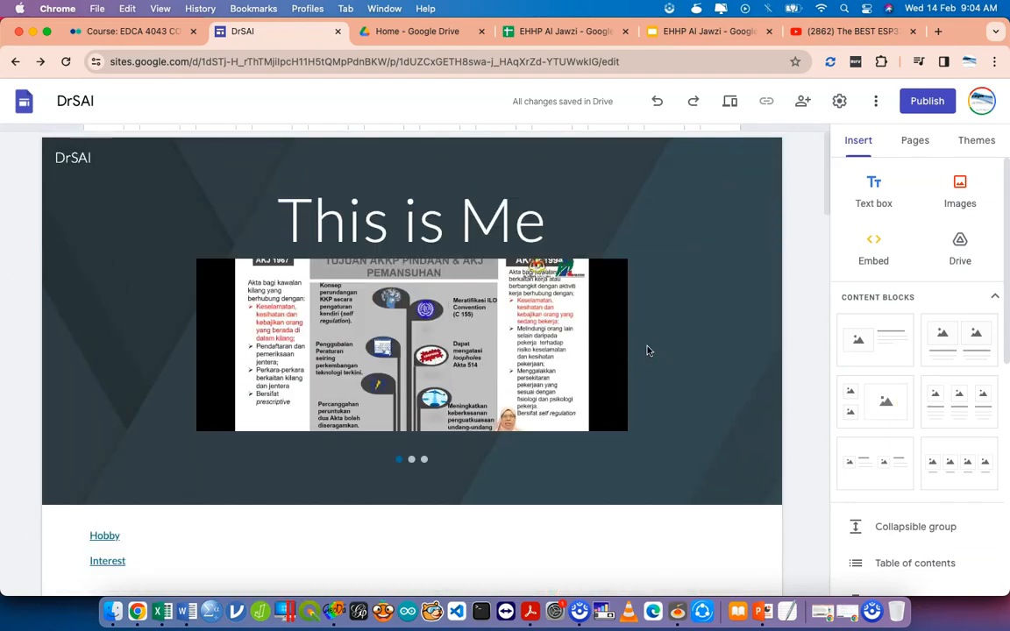
Turn on the Collapsible toggle for the Hobby card.
scroll(648, 350, "down", 2)
scroll(648, 350, "down", 15)
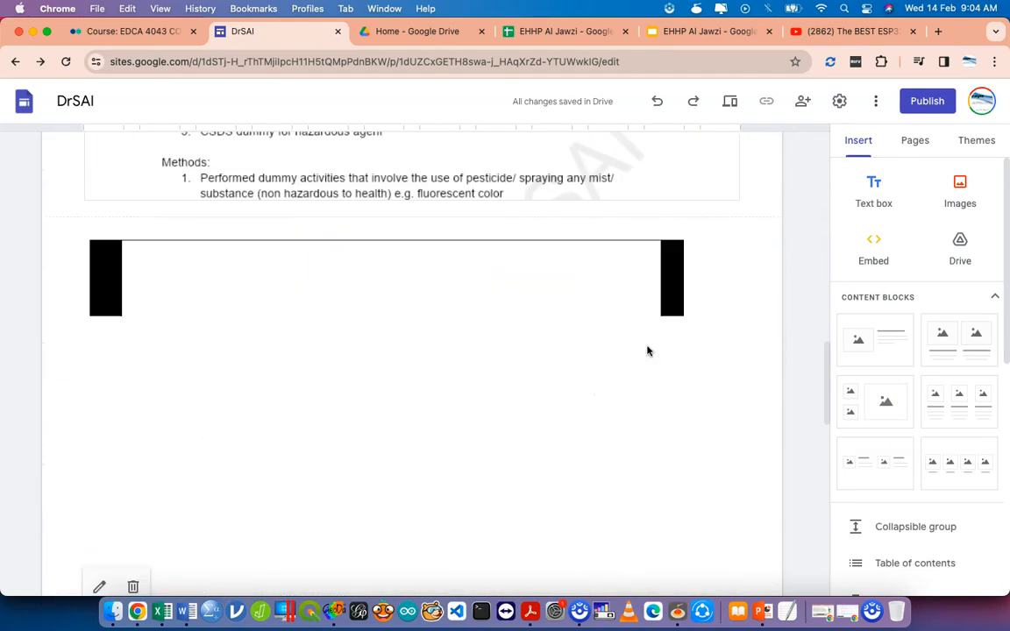
scroll(648, 351, "up", 15)
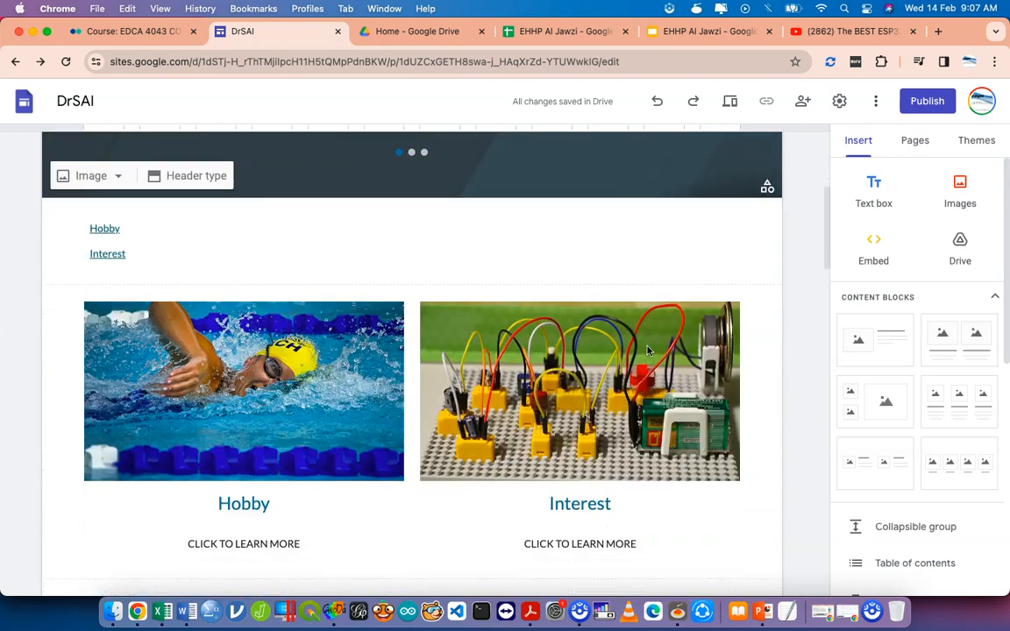
left_click(527, 372)
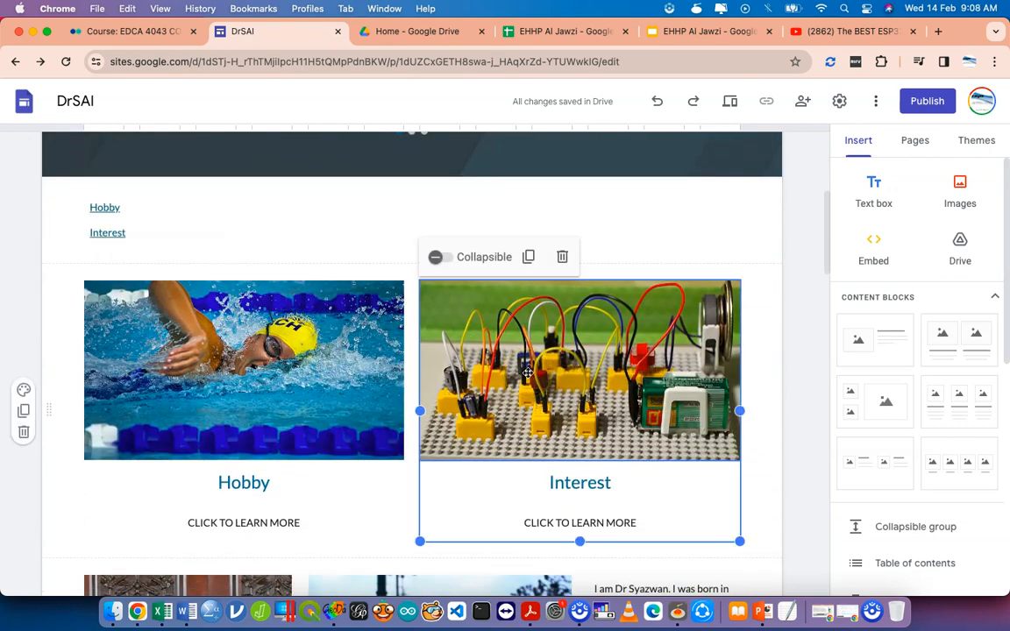
left_click(237, 360)
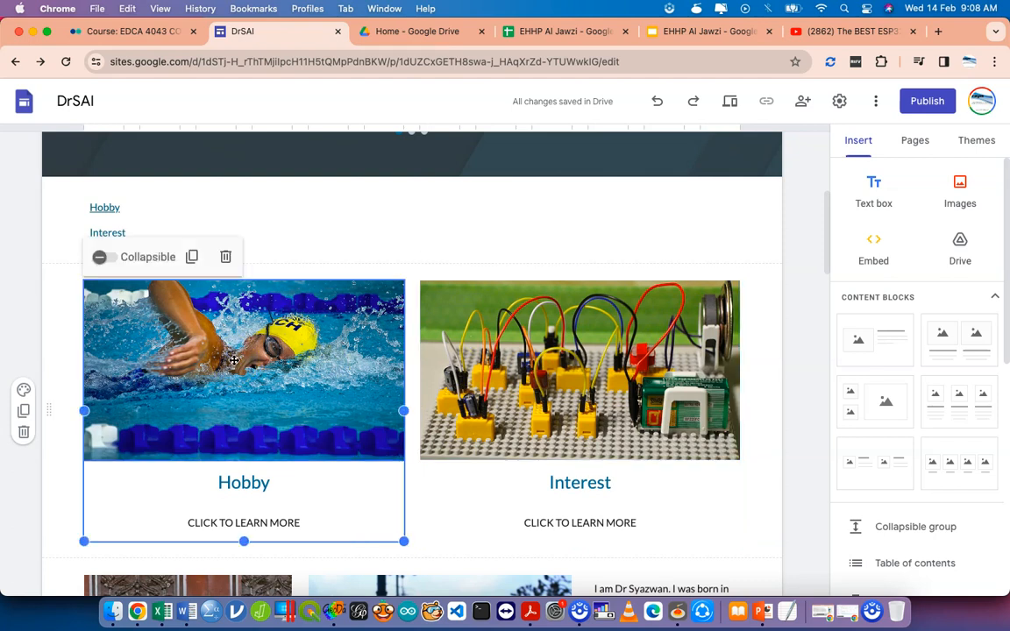
left_click(561, 372)
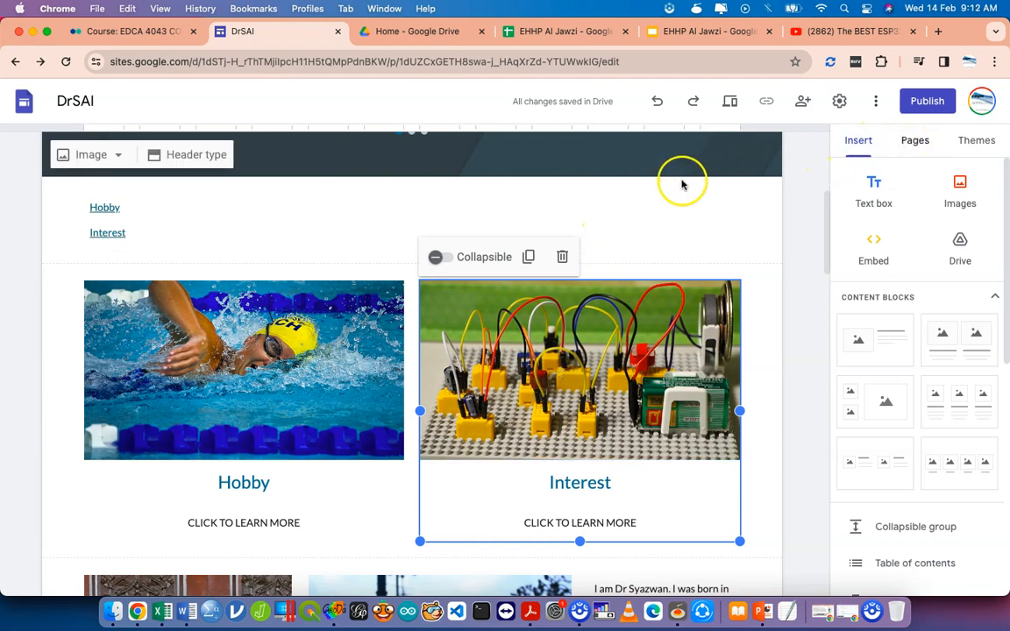
left_click(349, 282)
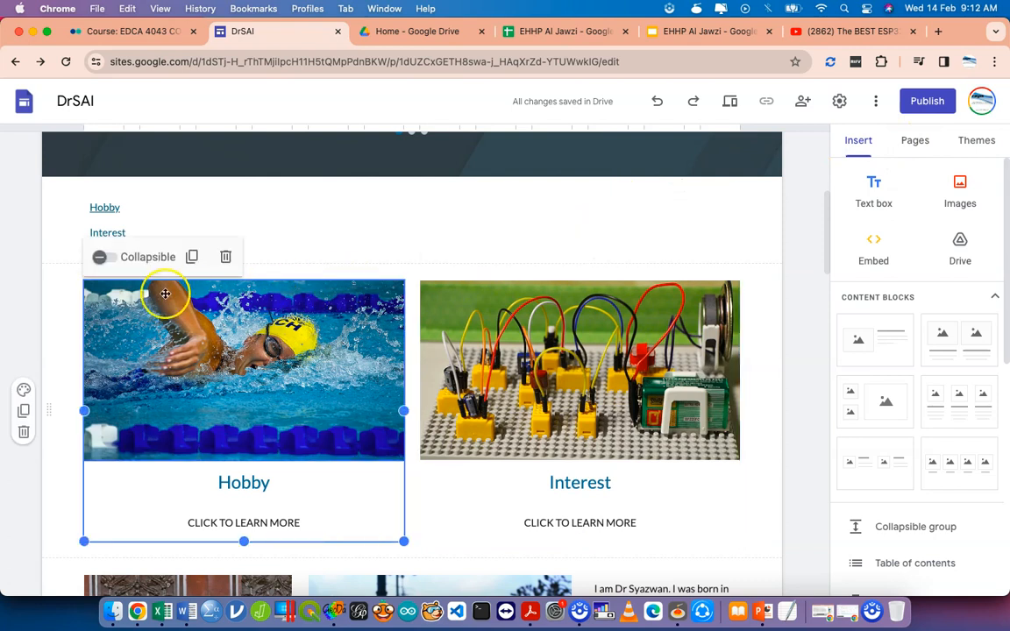
left_click(103, 257)
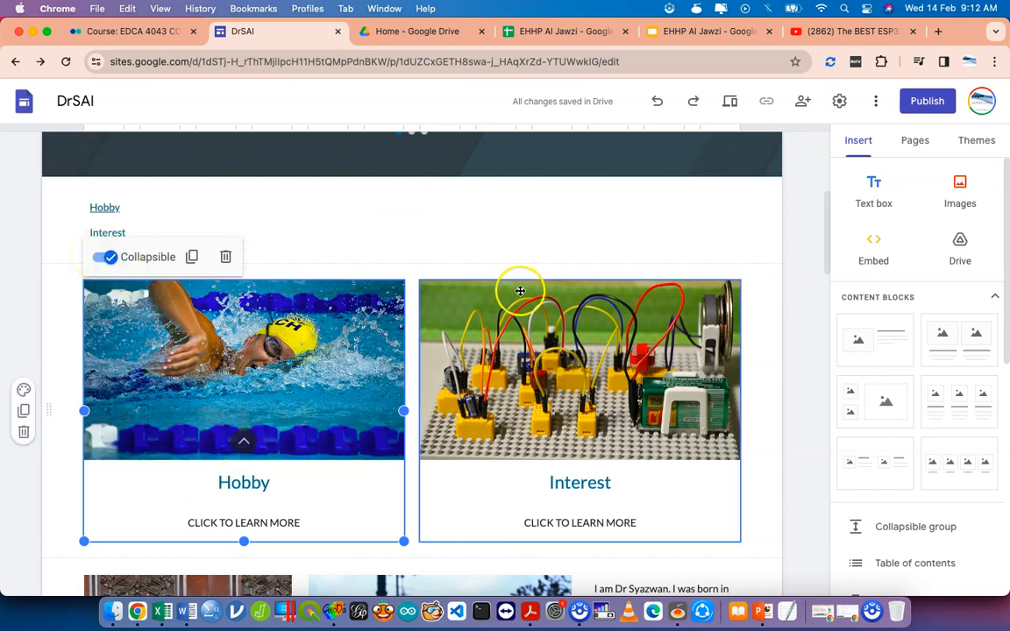
Make the Interest card collapsible too, then expand both cards to test their arrows.
left_click(456, 290)
left_click(438, 258)
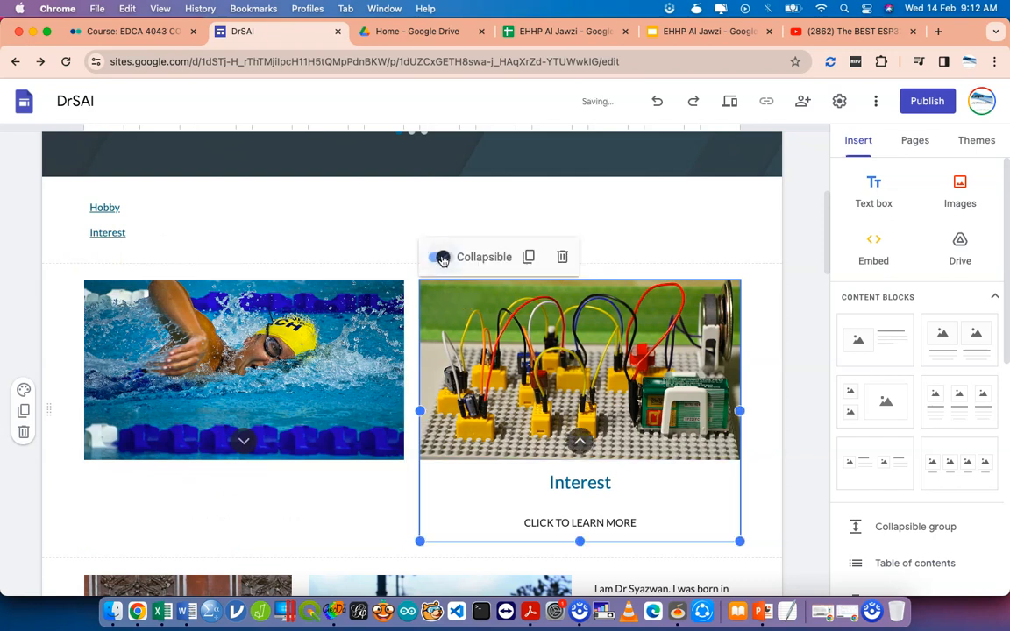
left_click(348, 497)
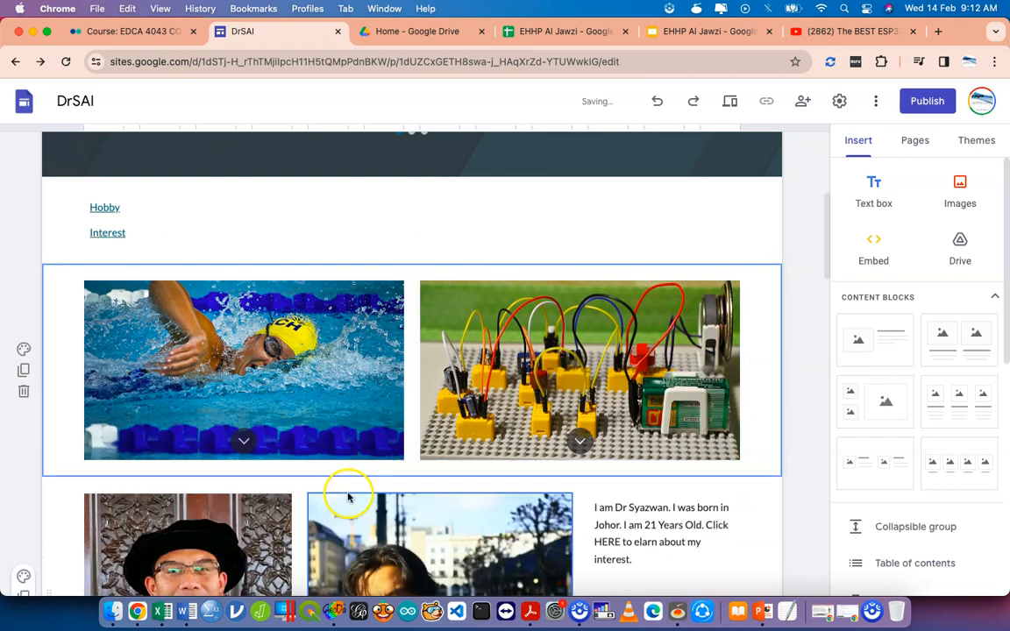
left_click(246, 444)
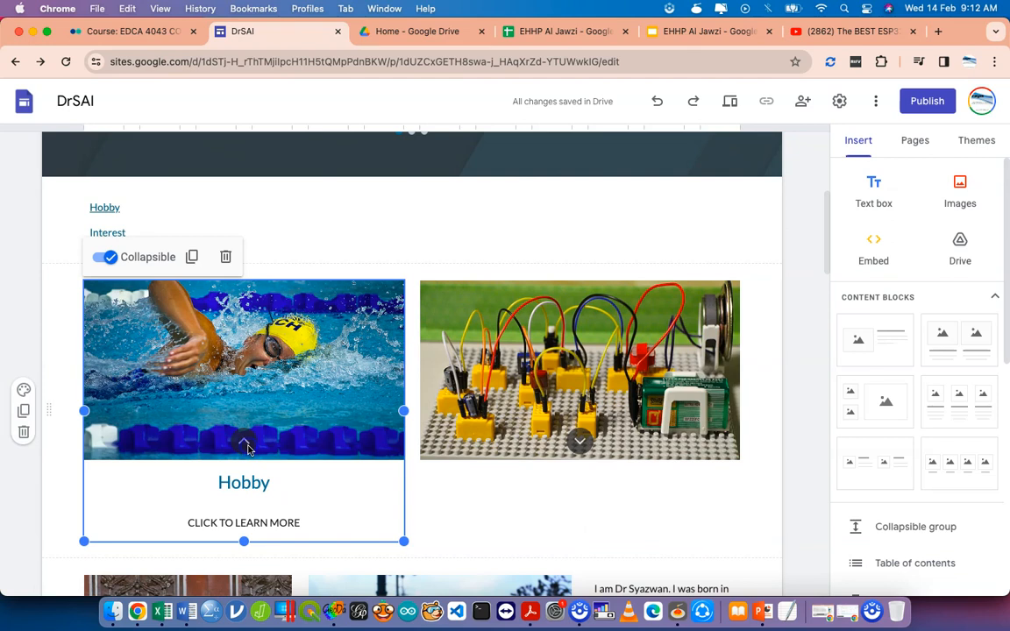
left_click(425, 412)
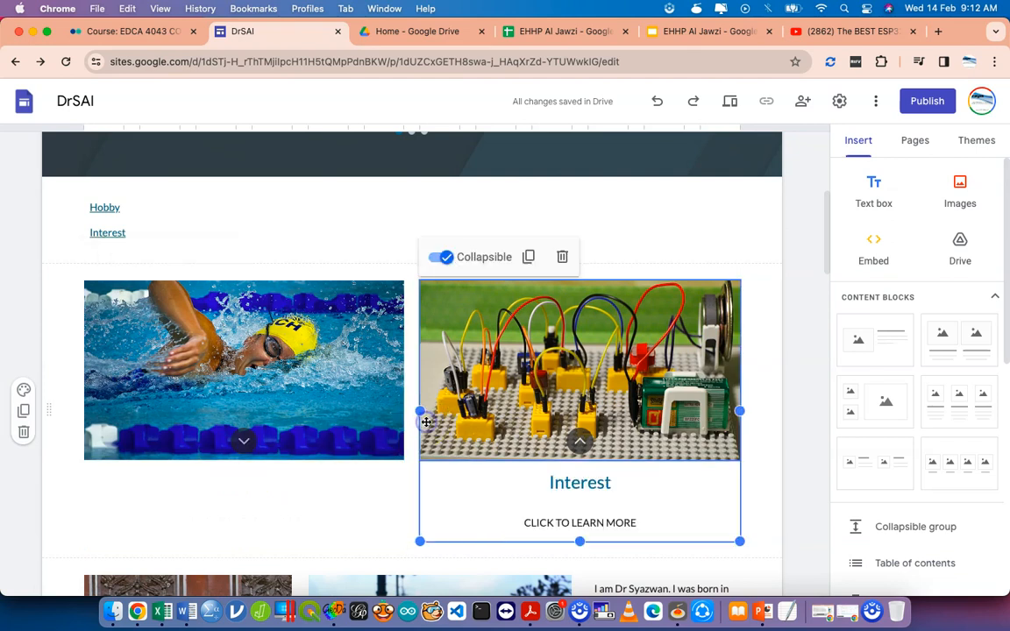
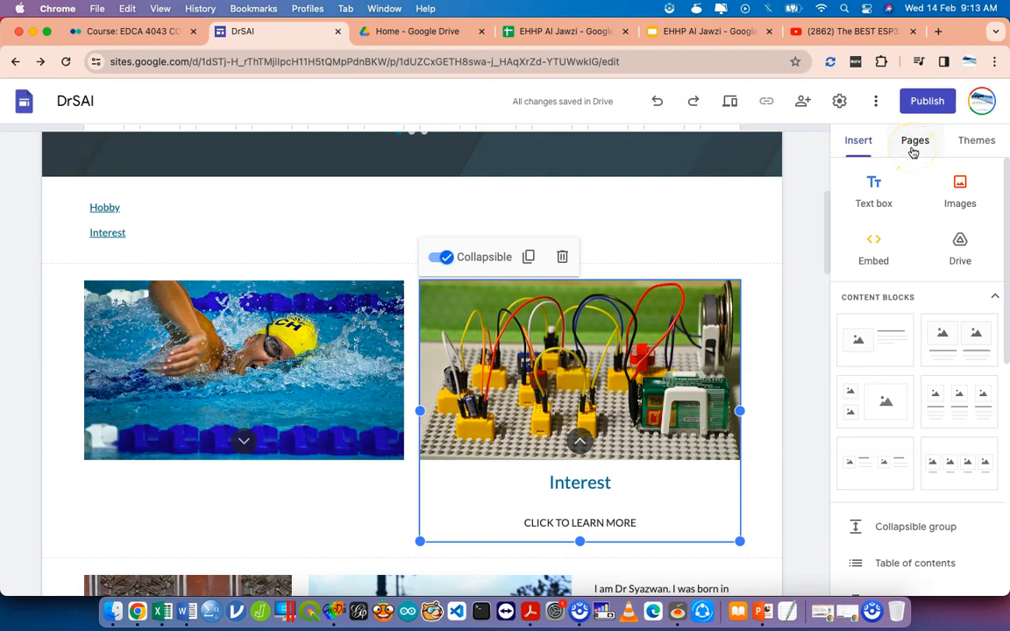
Show the Pages list with Home selected and reveal the New page / New link choices.
left_click(912, 149)
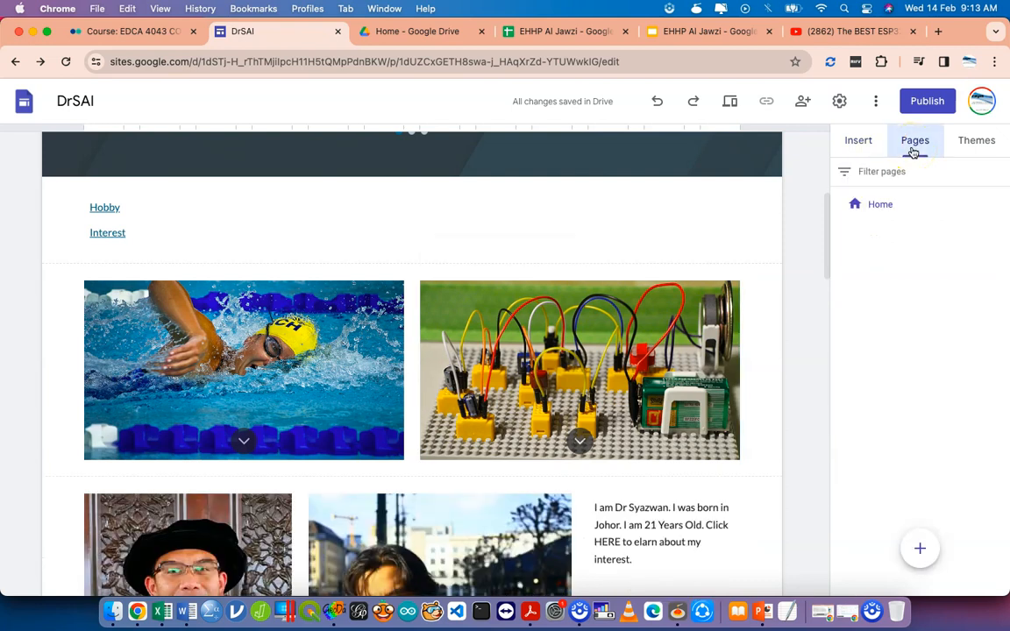
left_click(866, 212)
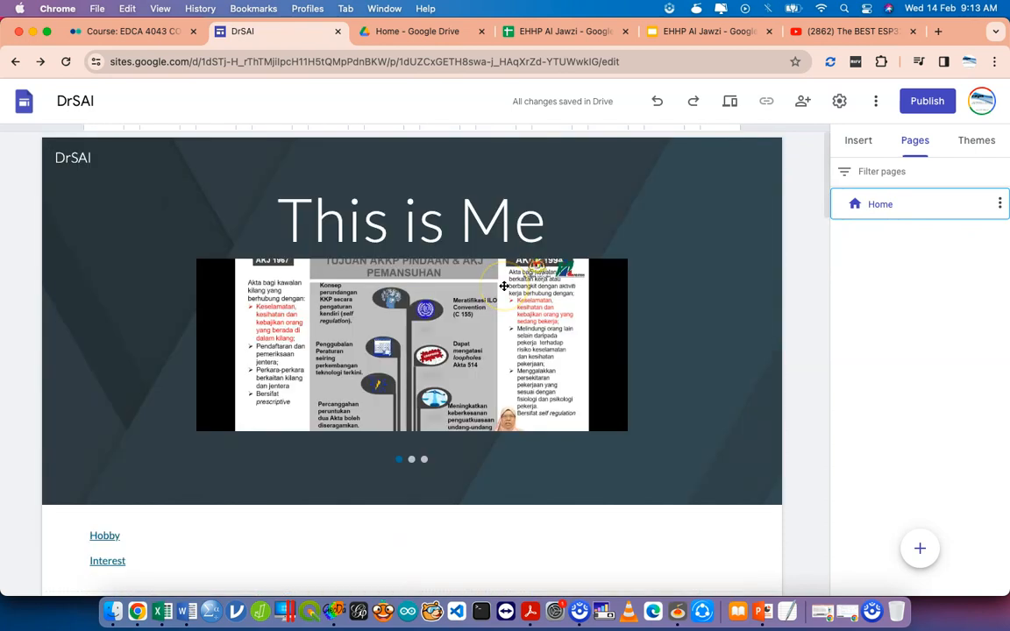
mouse_move(504, 286)
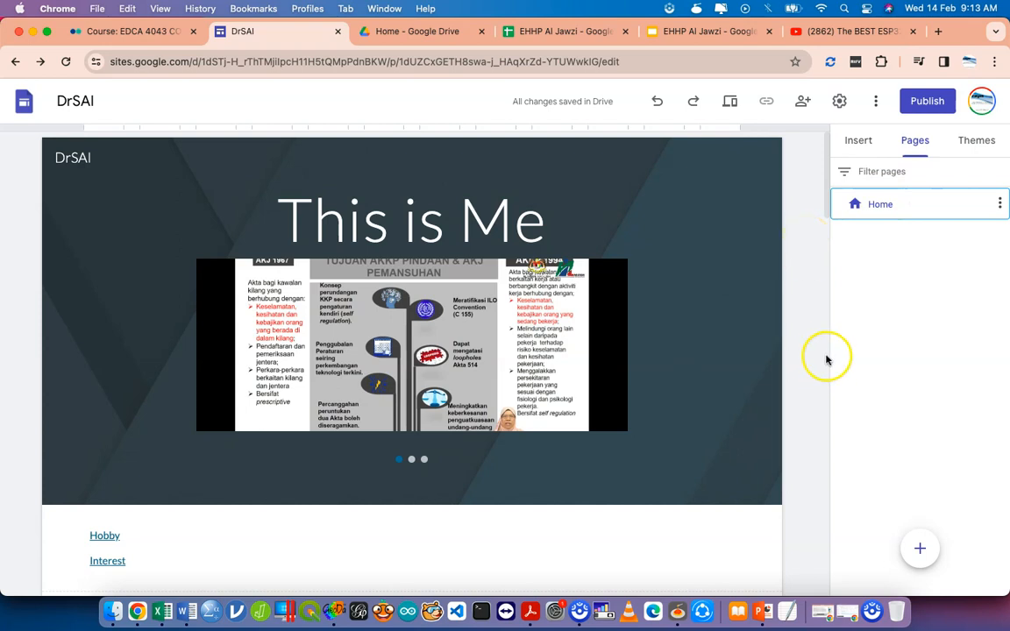
mouse_move(918, 551)
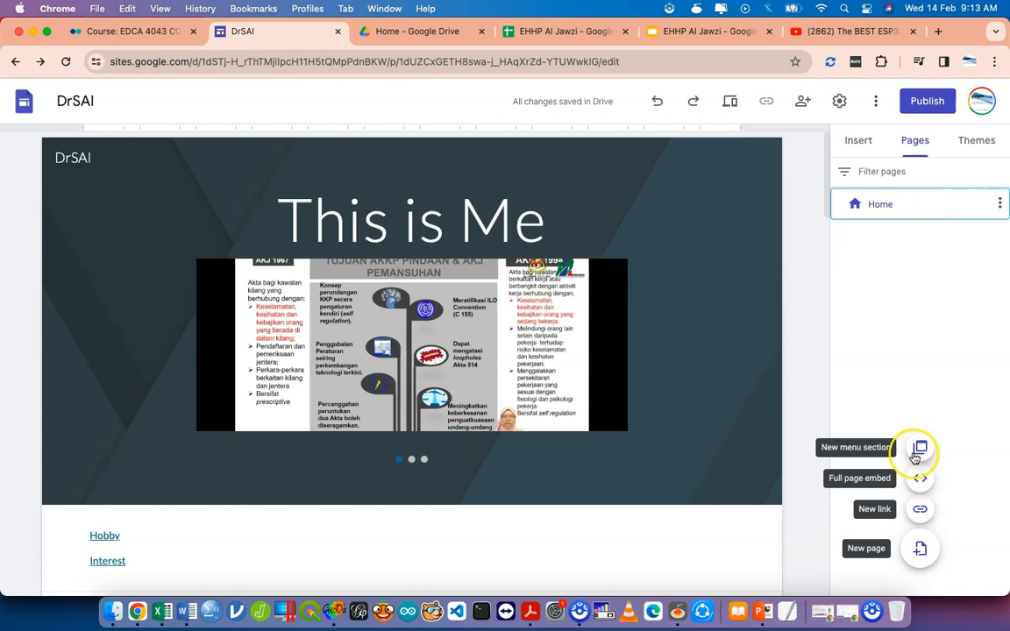
Create a new page named Hobby.
left_click(919, 549)
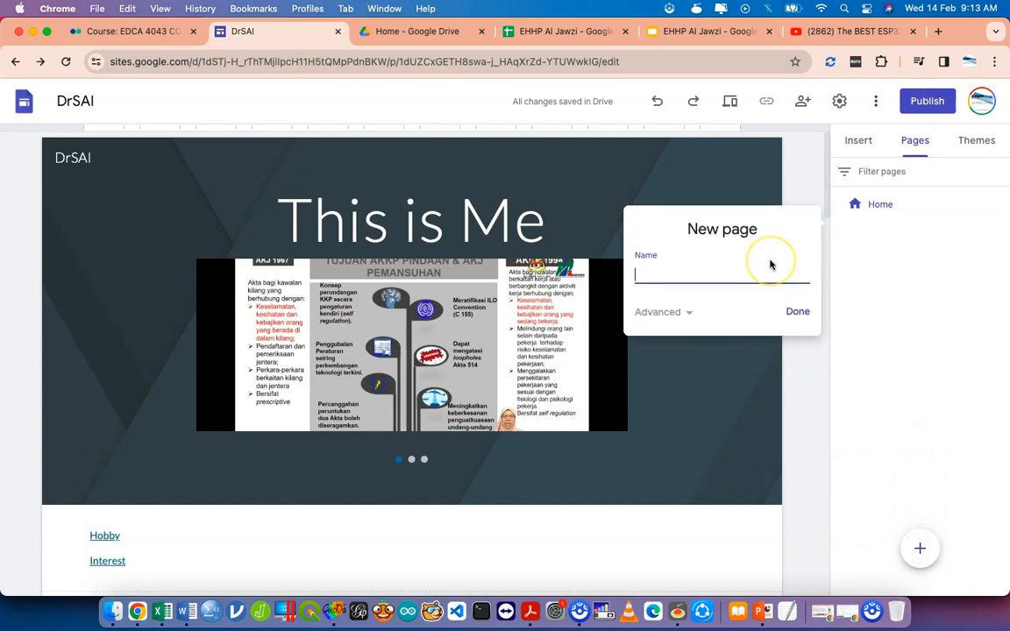
type("Hobby")
left_click(795, 312)
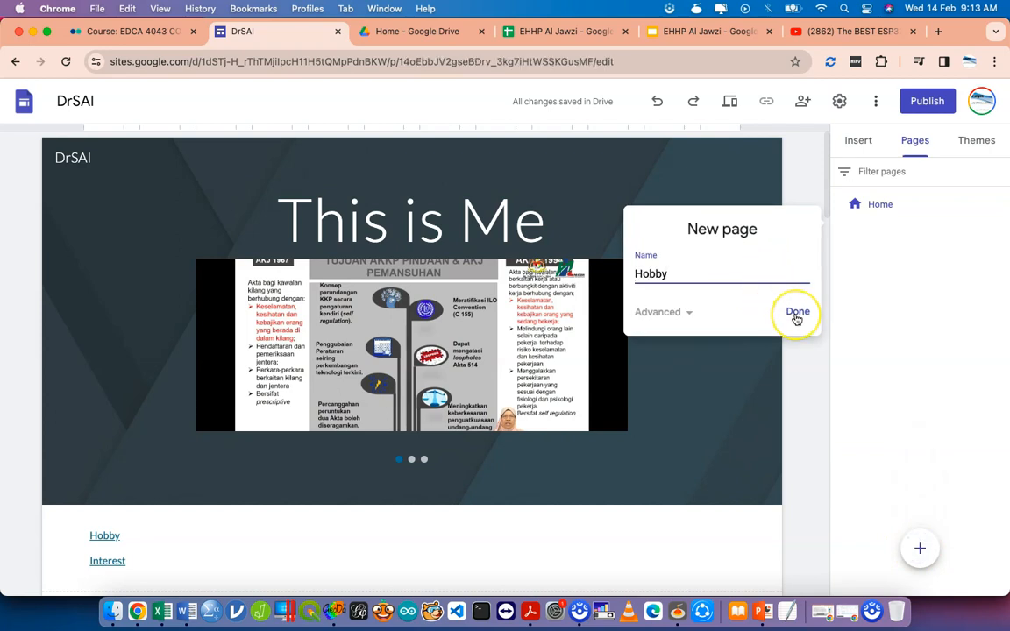
left_click(597, 275)
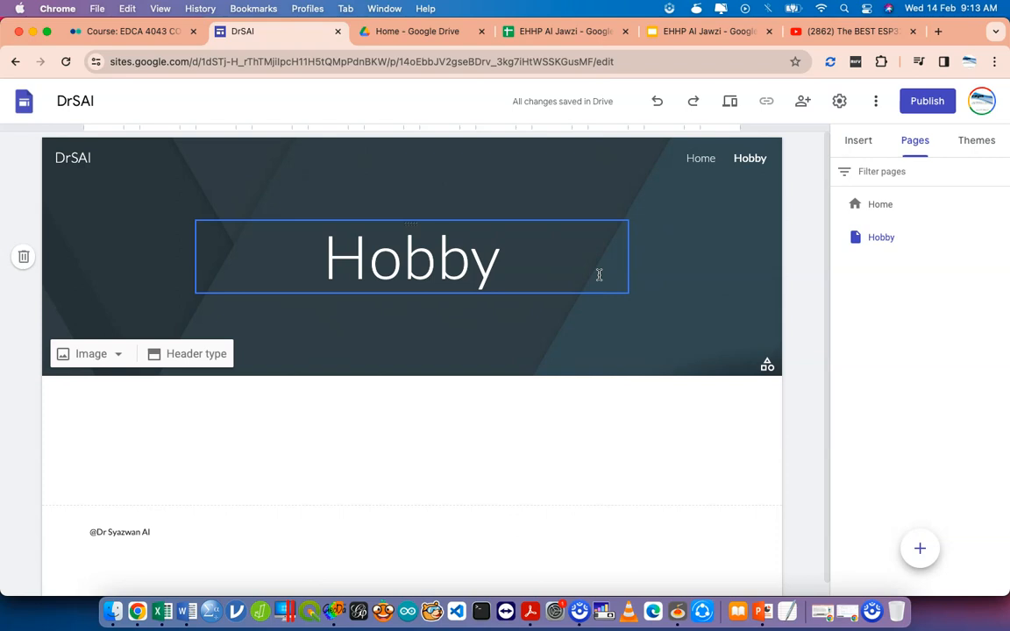
Switch off Collapsible on the Home page's Hobby card, then view the Hobby page.
left_click(699, 157)
left_click(371, 342)
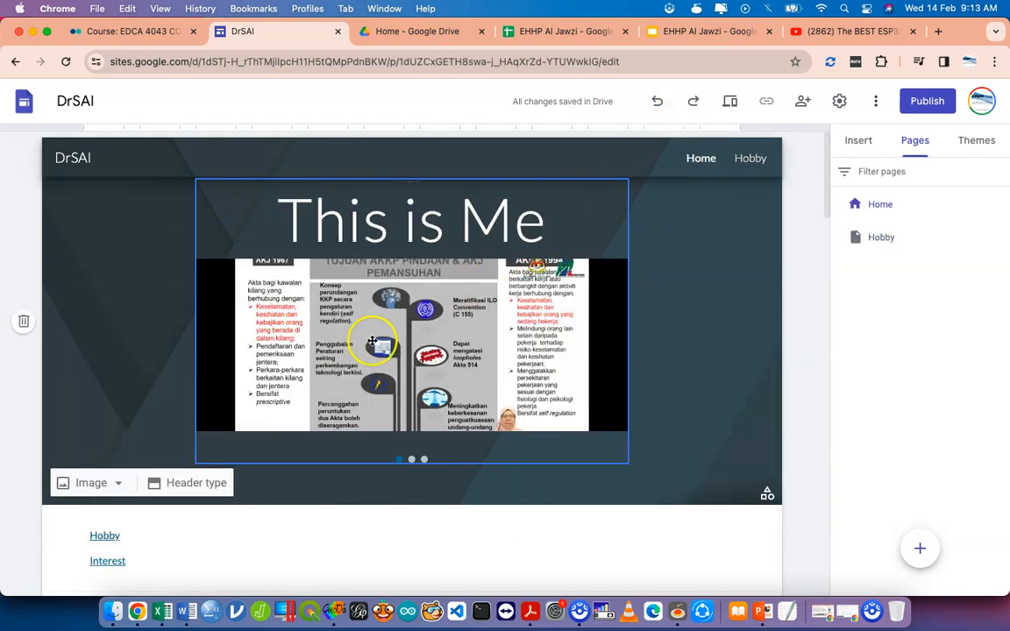
scroll(368, 341, "down", 5)
left_click(260, 296)
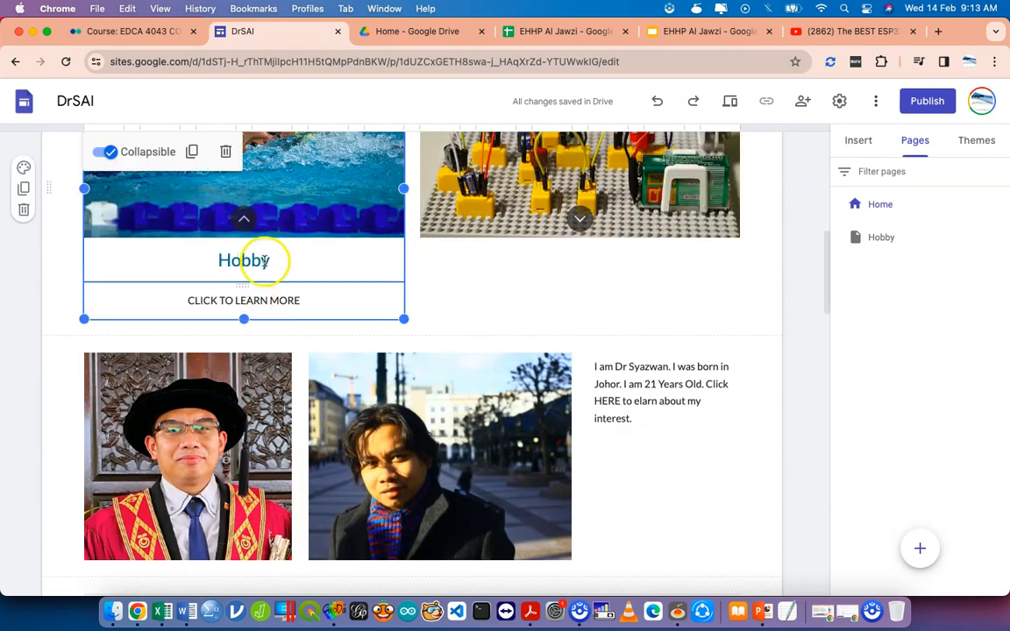
left_click(243, 265)
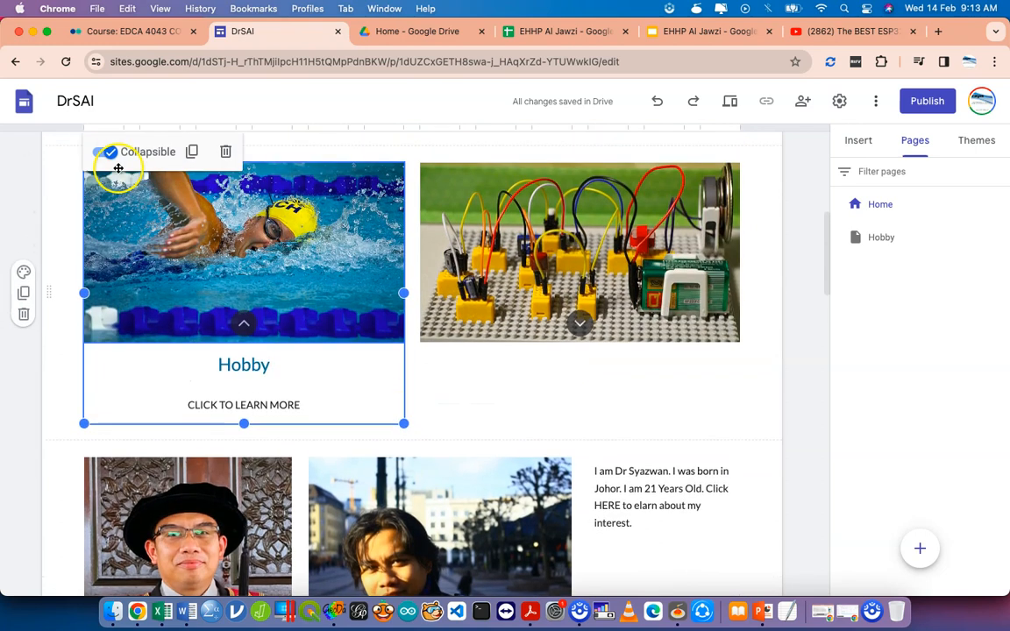
left_click(104, 150)
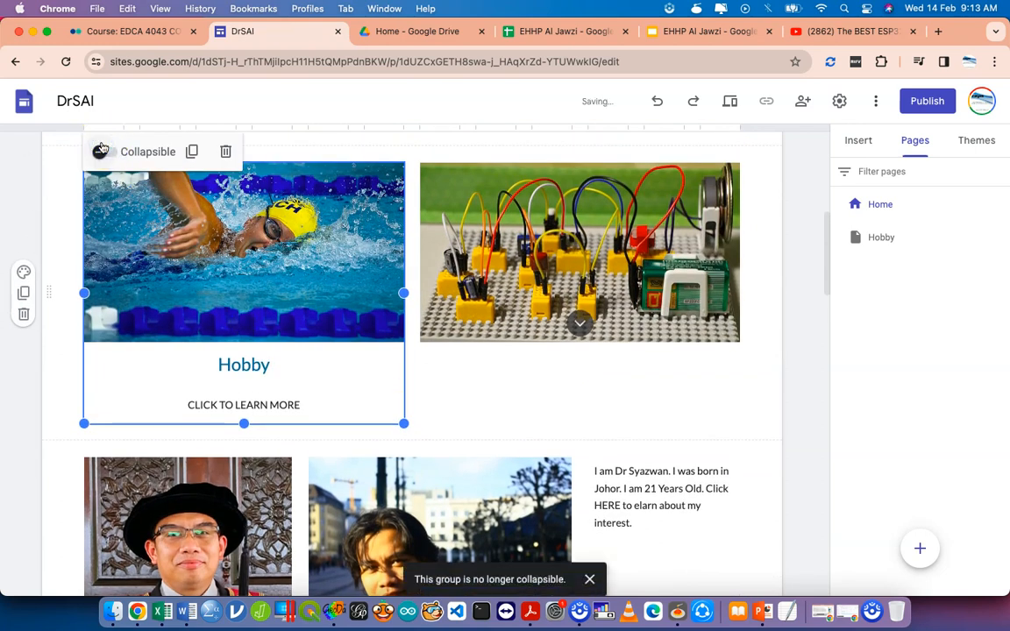
left_click(870, 237)
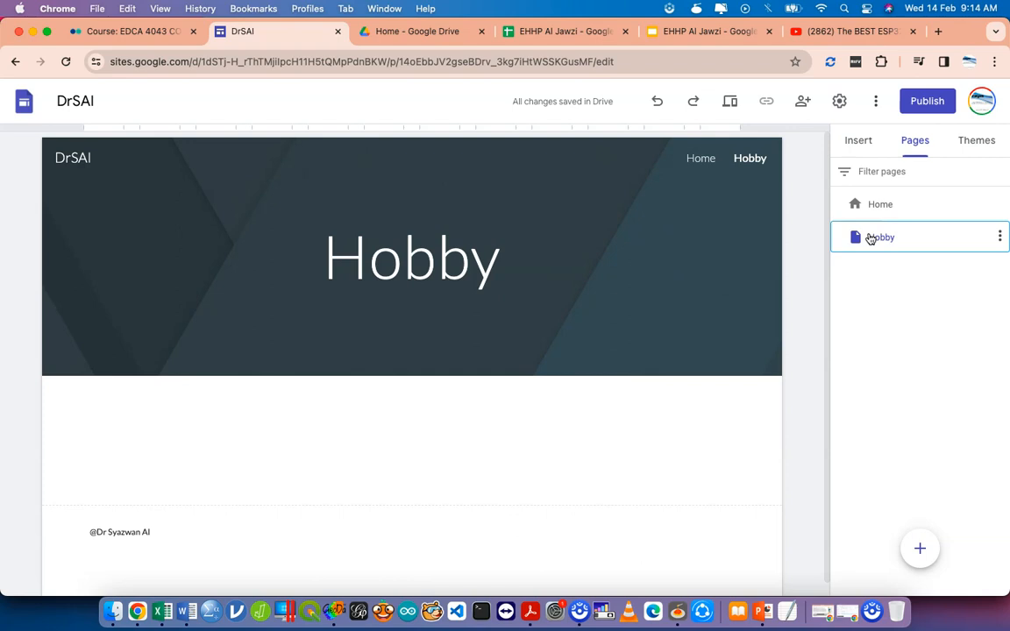
Create a page named Interest alongside Home and Hobby, then go back to Home.
left_click(872, 212)
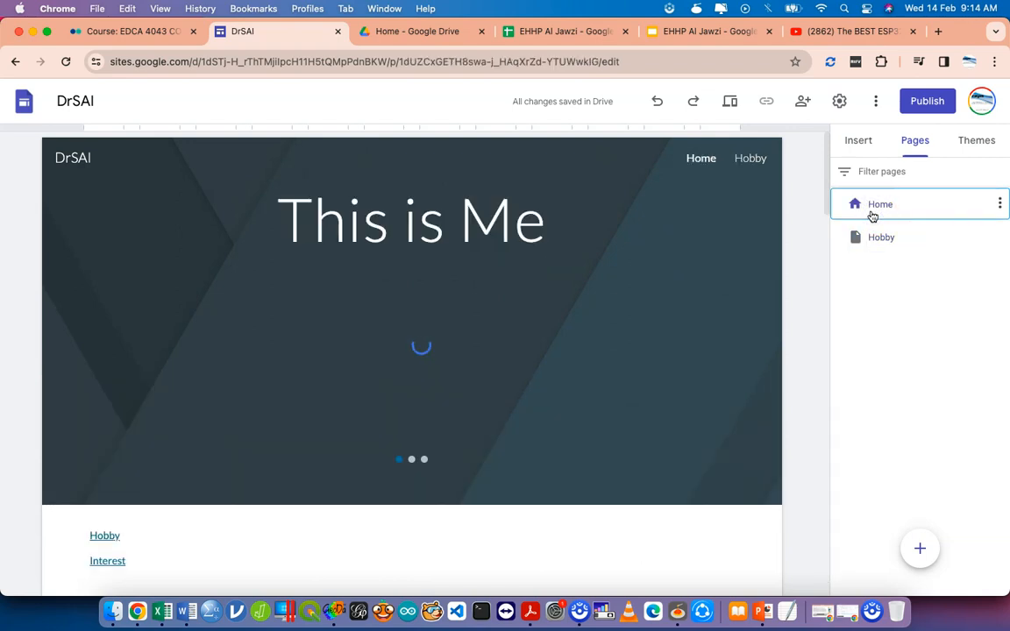
left_click(875, 238)
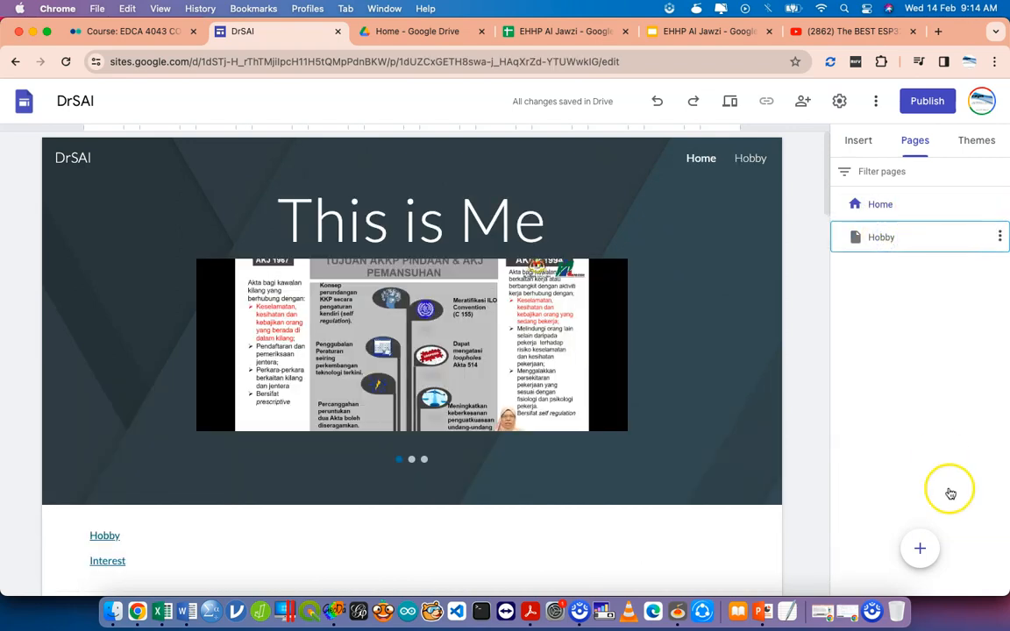
left_click(922, 546)
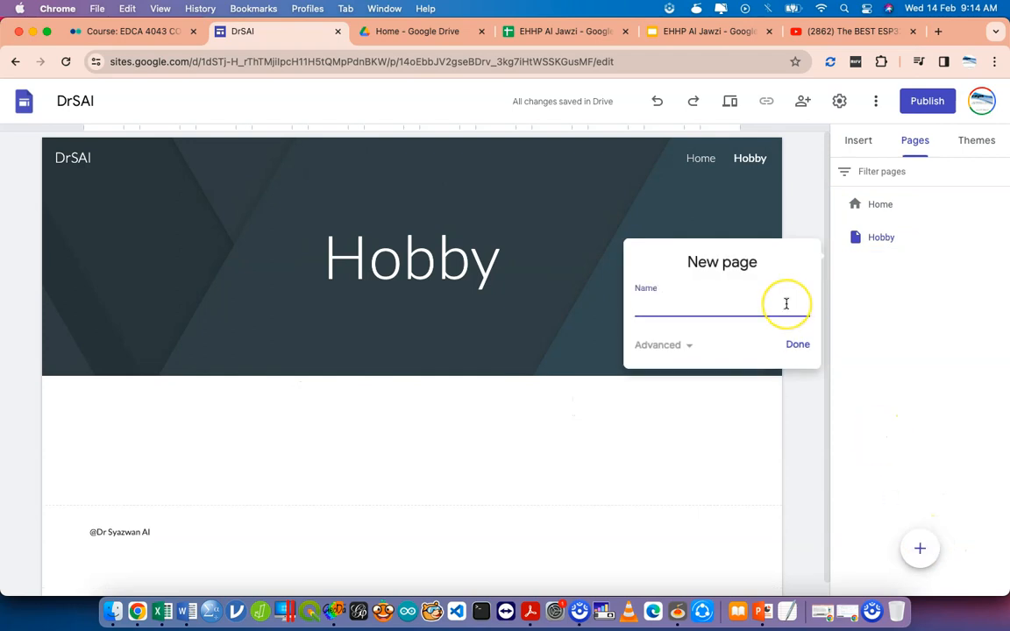
type("Interest")
key("Return")
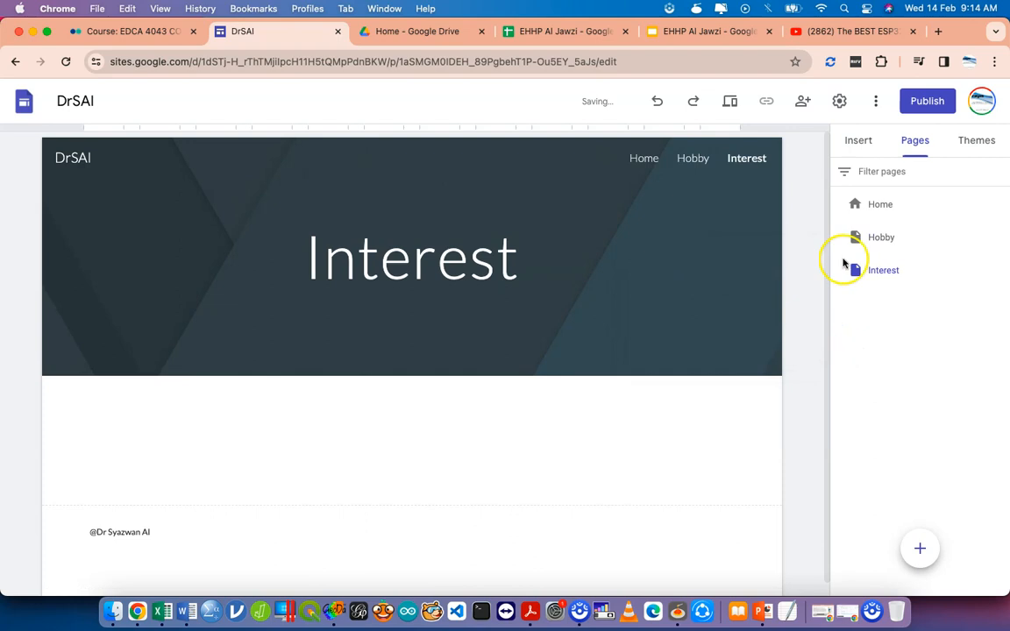
left_click(869, 204)
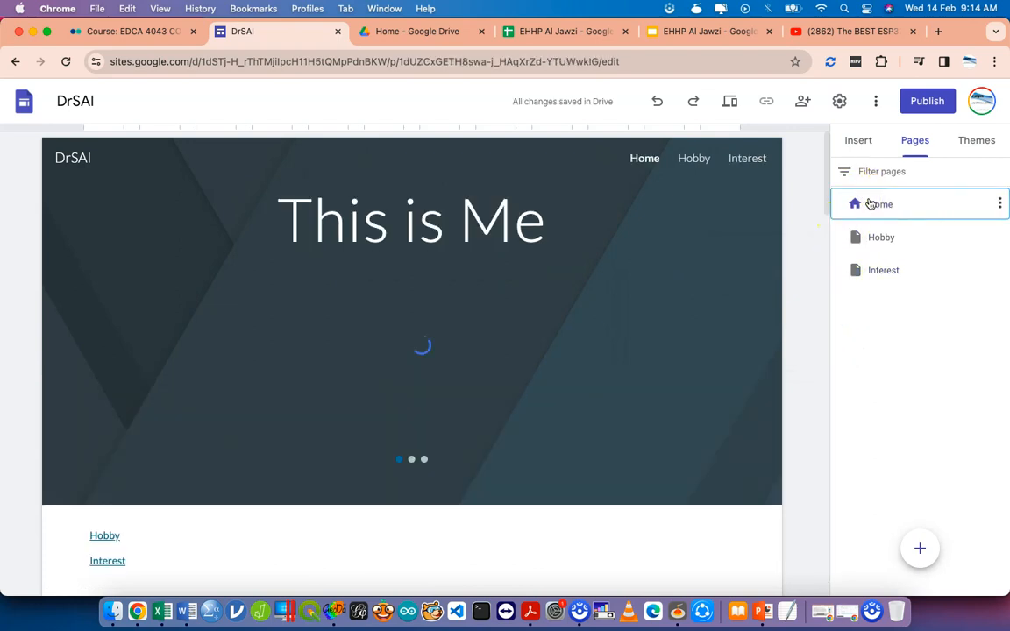
scroll(564, 307, "down", 3)
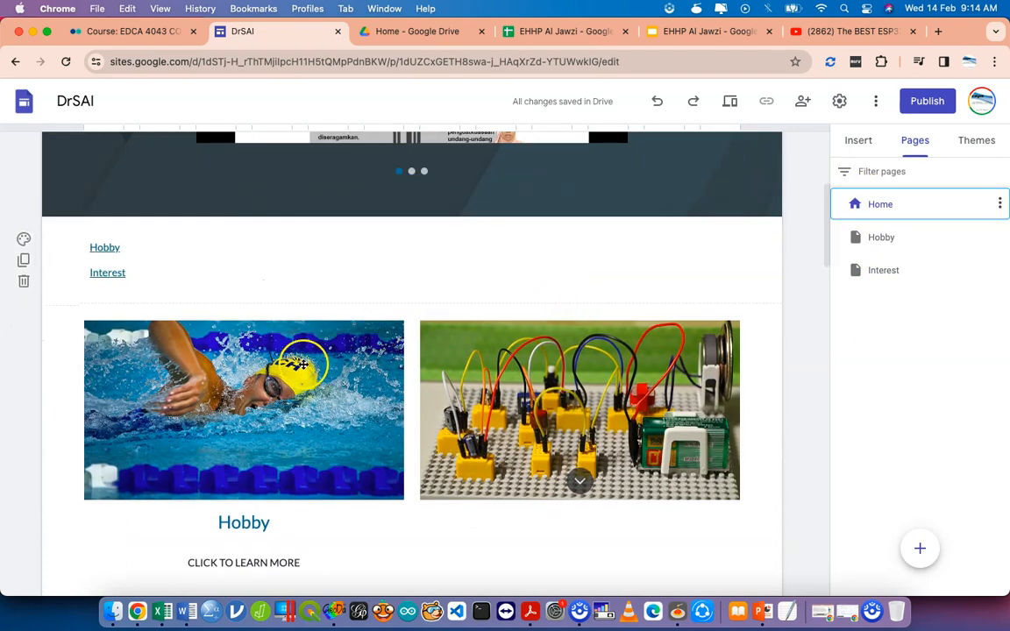
left_click(273, 328)
left_click(480, 378)
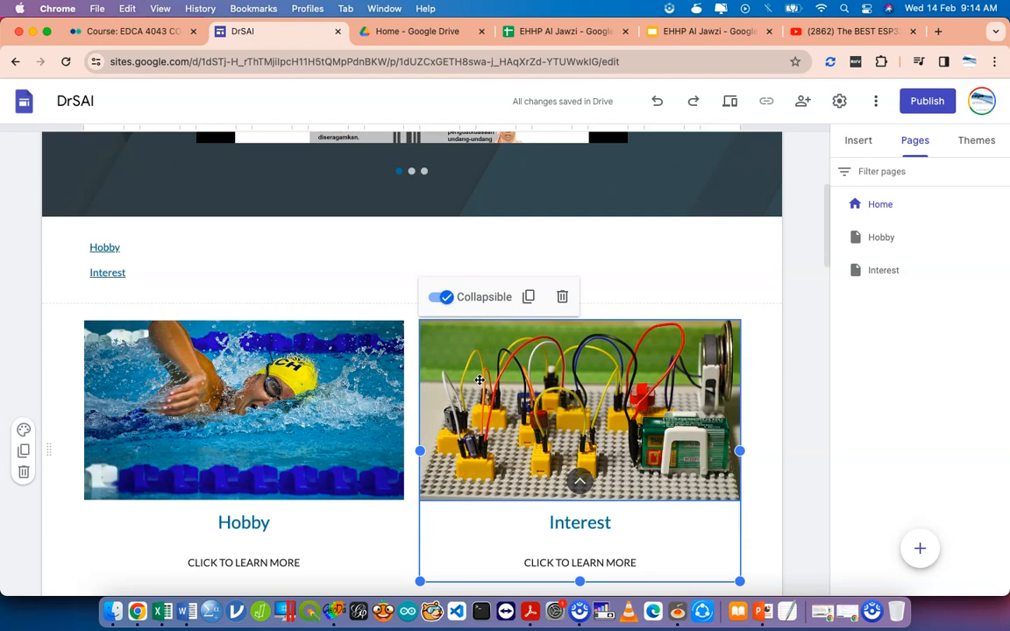
left_click(188, 338)
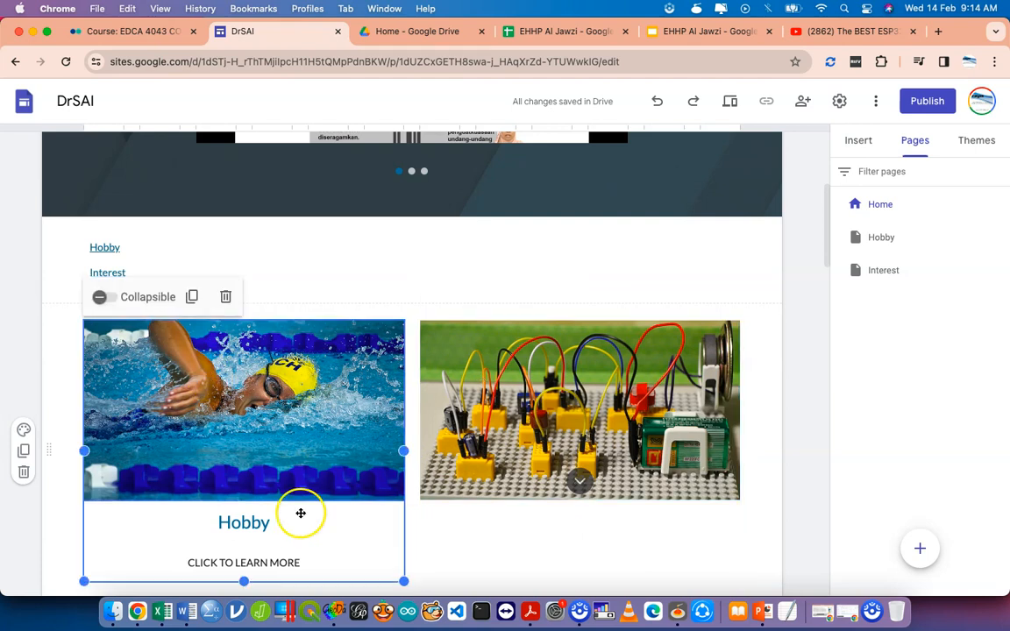
left_click(339, 442)
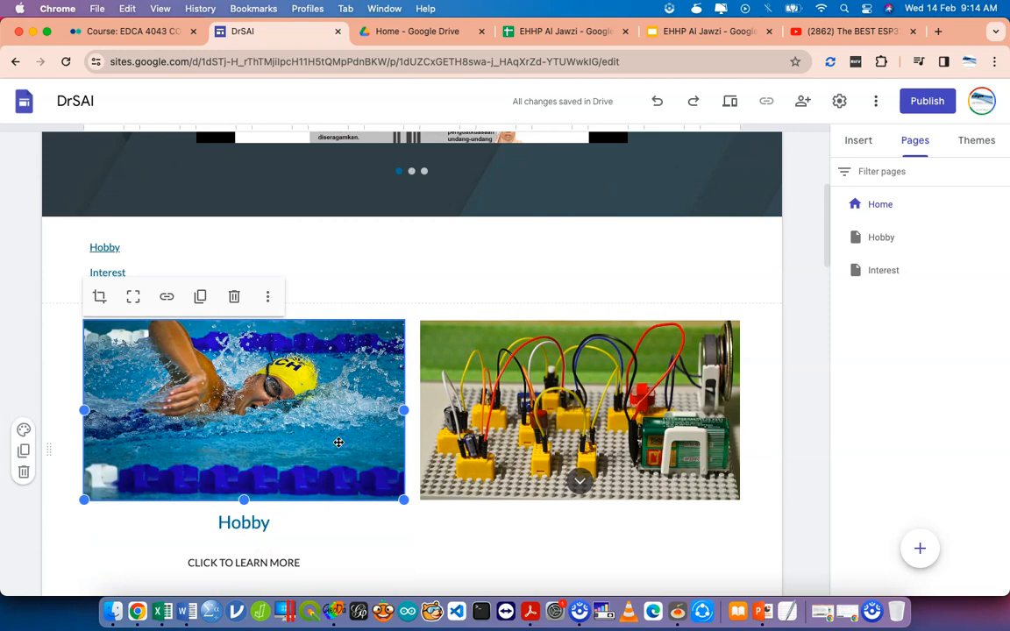
left_click(320, 406)
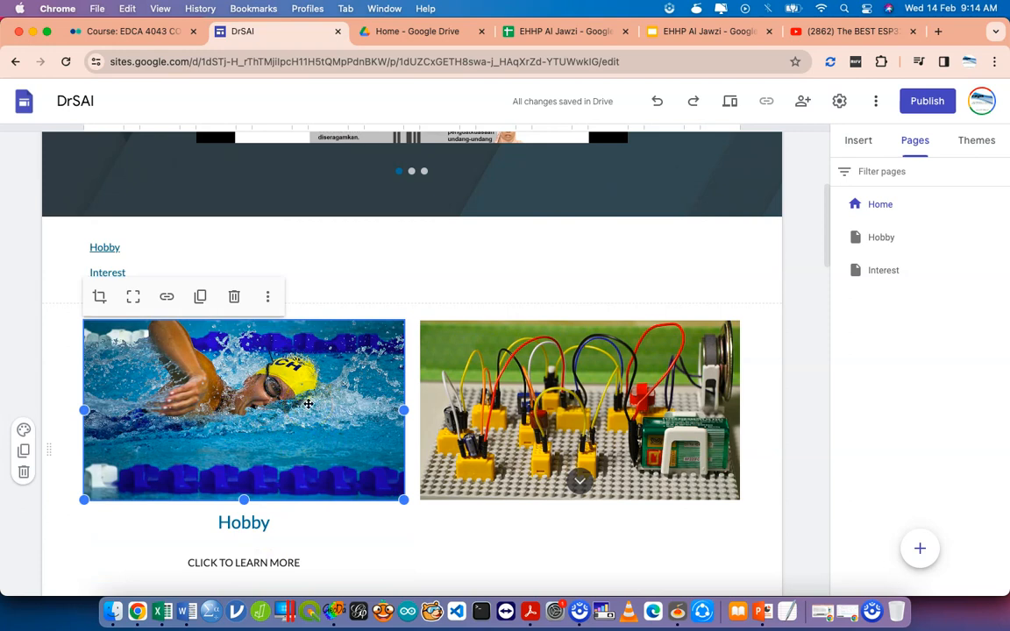
Link the swimmer image to the Hobby page under This Site.
left_click(166, 298)
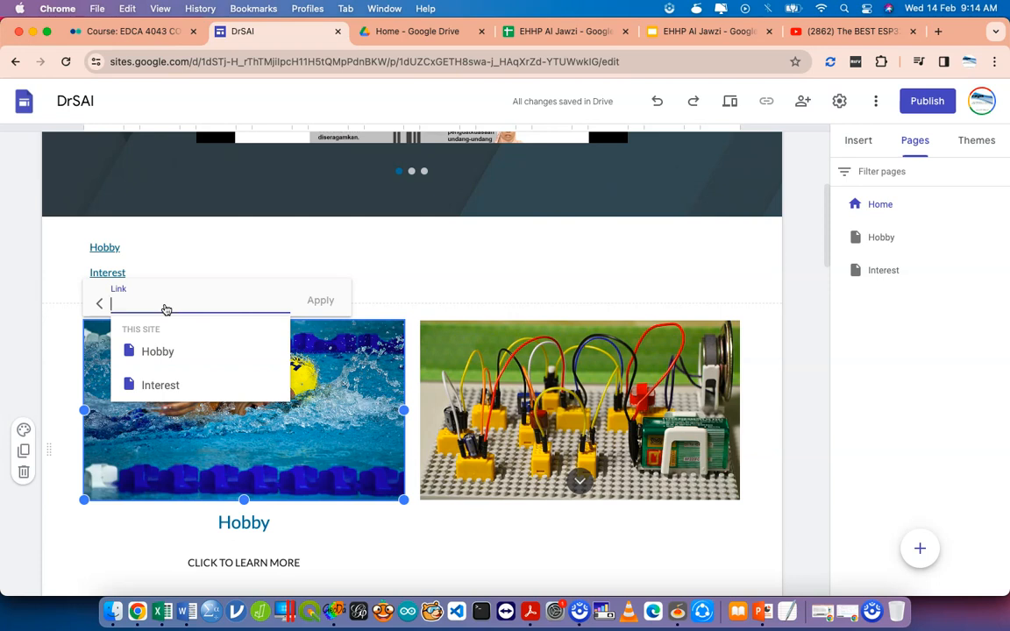
left_click(170, 352)
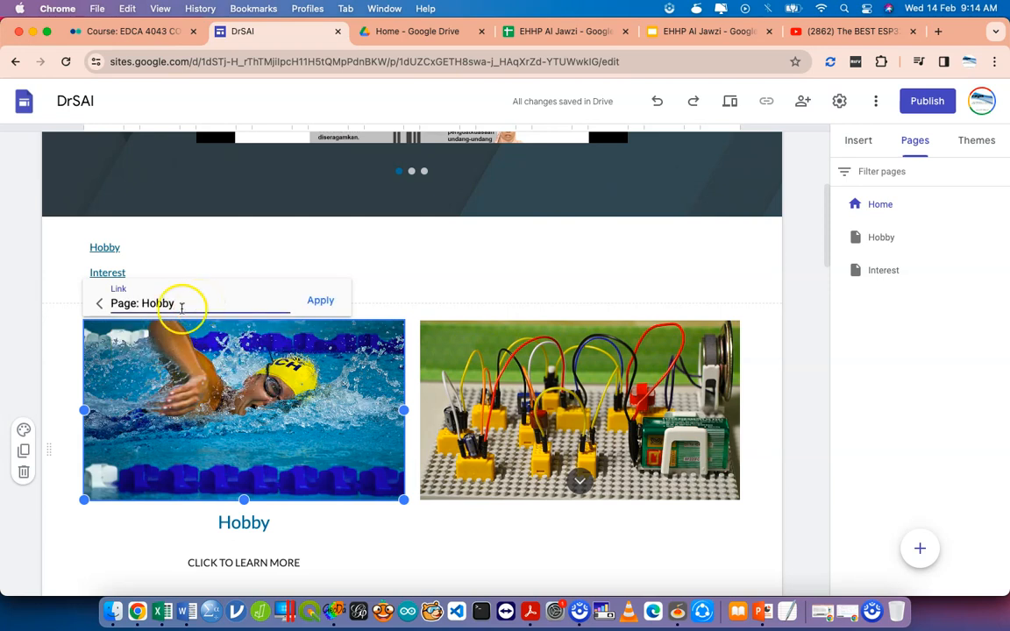
left_click(321, 302)
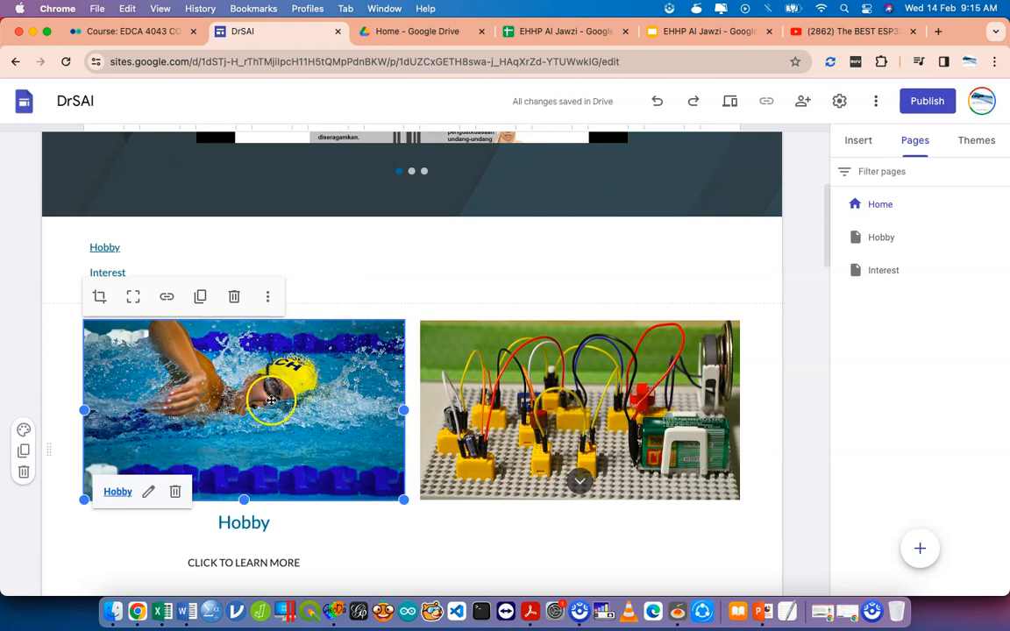
left_click(541, 429)
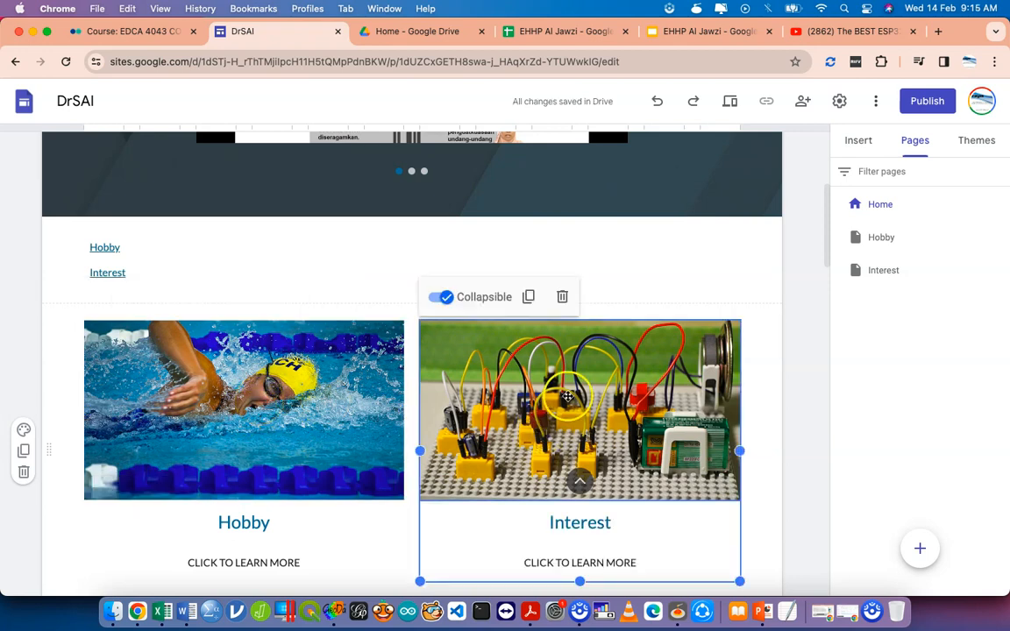
Replace the circuit image's Page: Interest link with the Linktree profile URL and apply it.
left_click(504, 356)
left_click(503, 297)
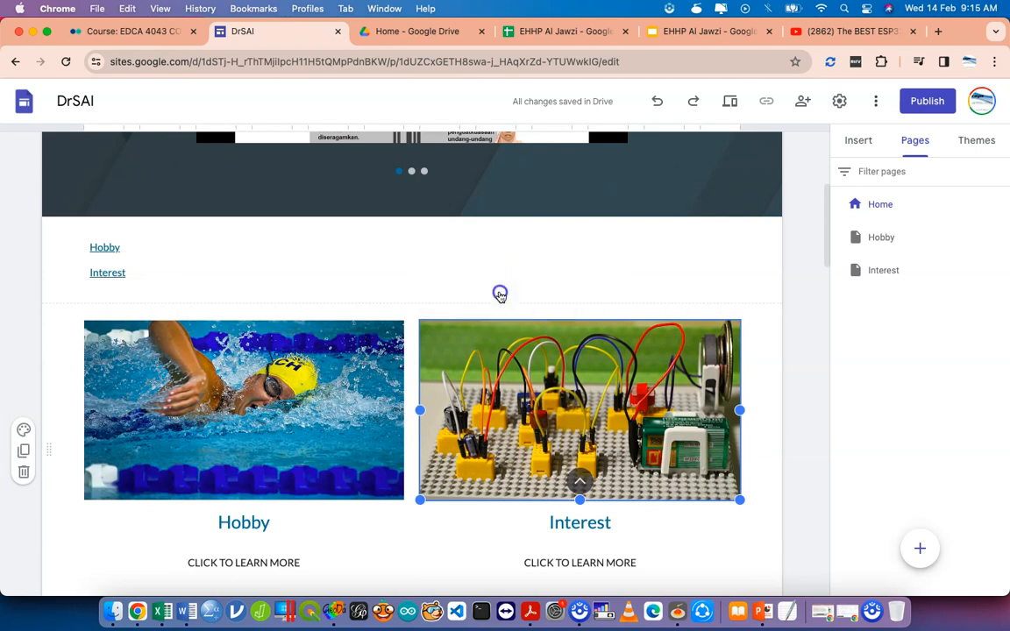
left_click(488, 304)
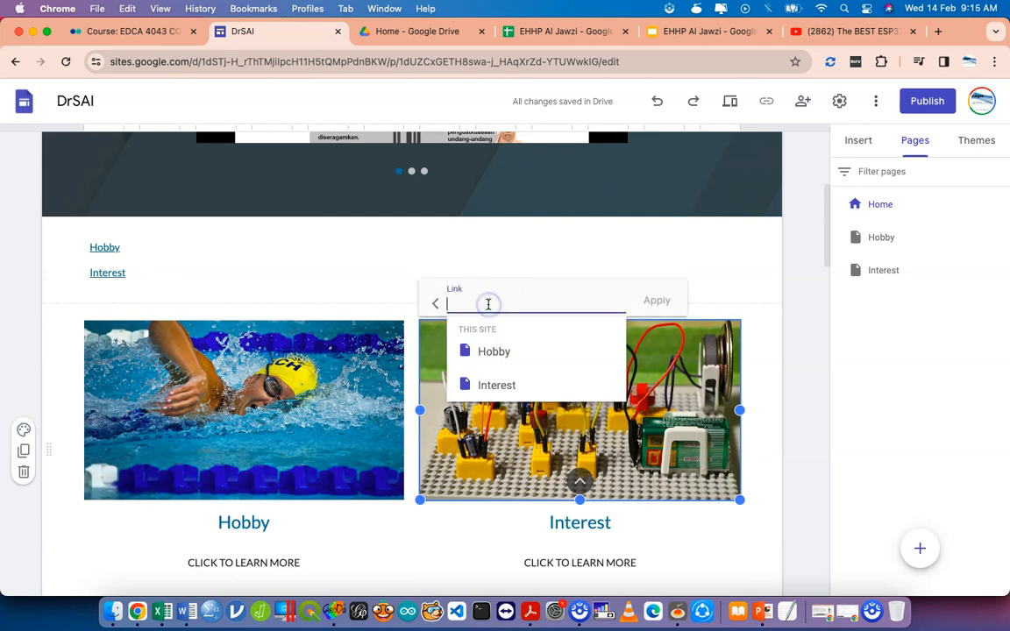
left_click(498, 384)
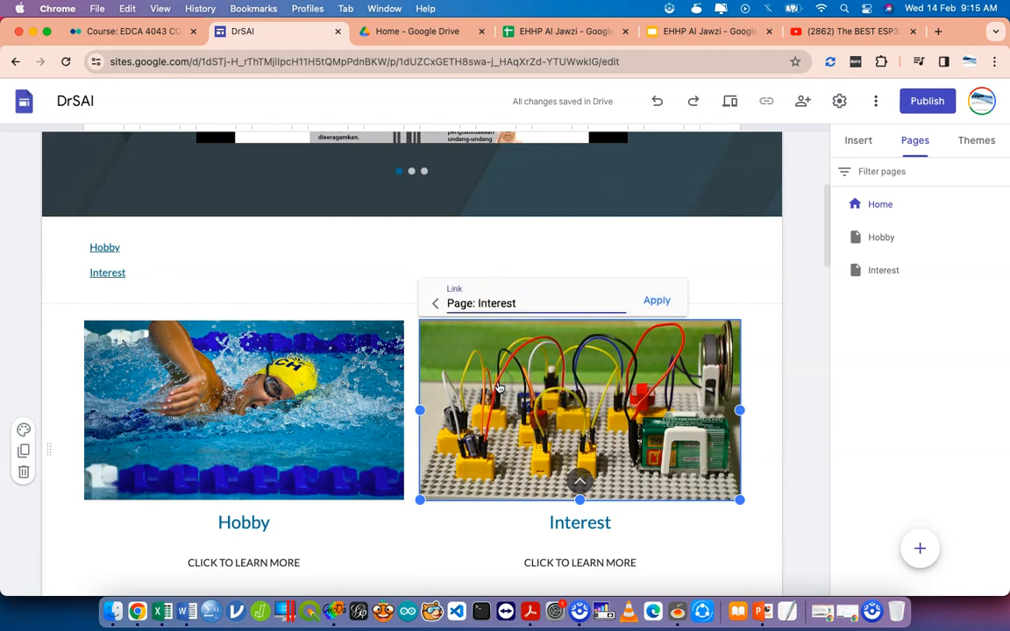
key("super+a")
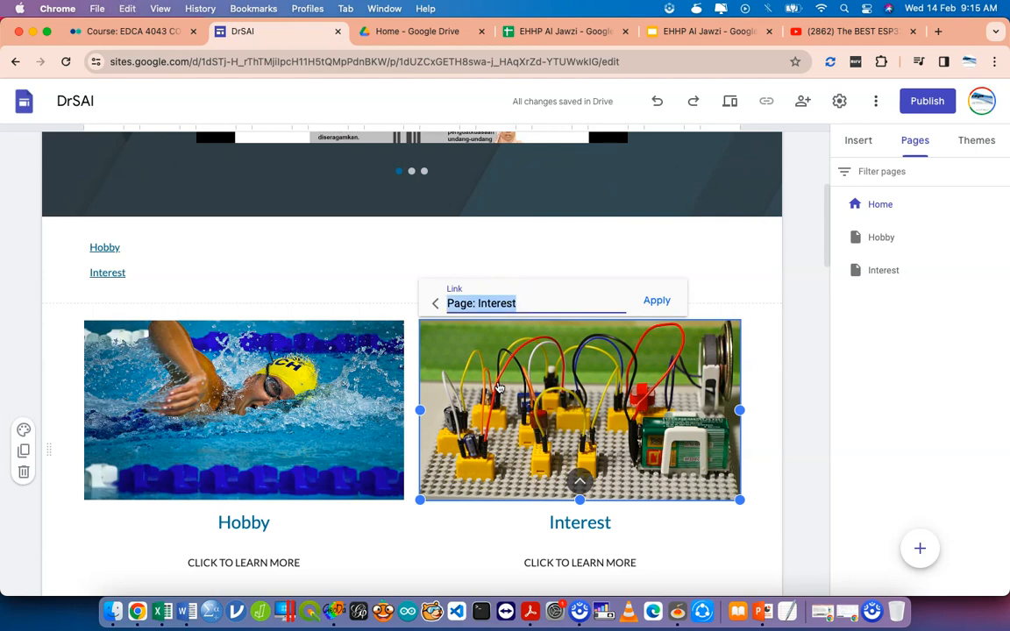
type("https")
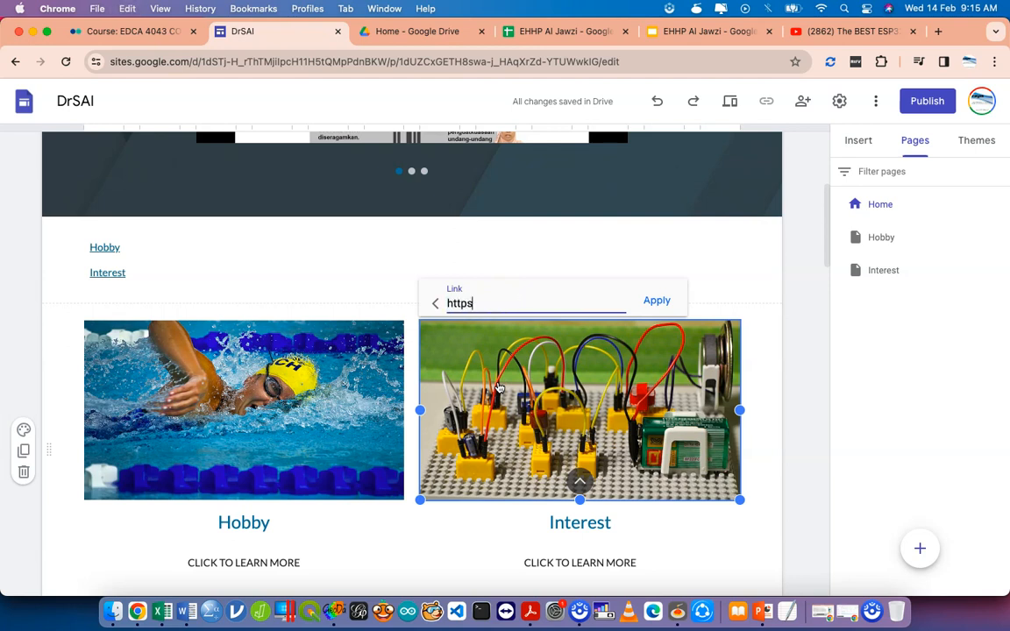
type("://linktr.ee/ismailsa")
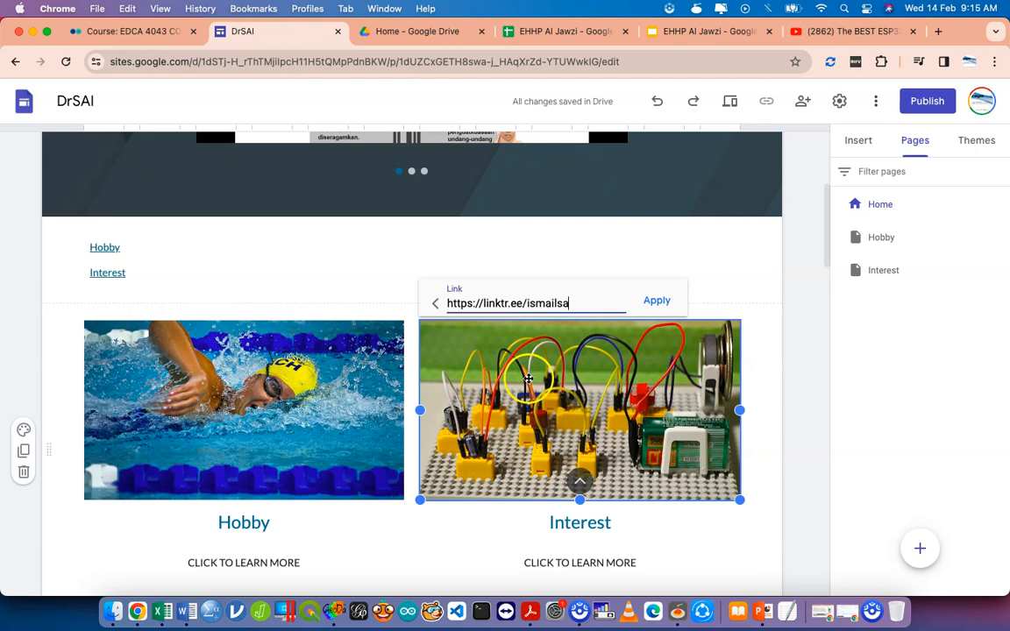
left_click(650, 309)
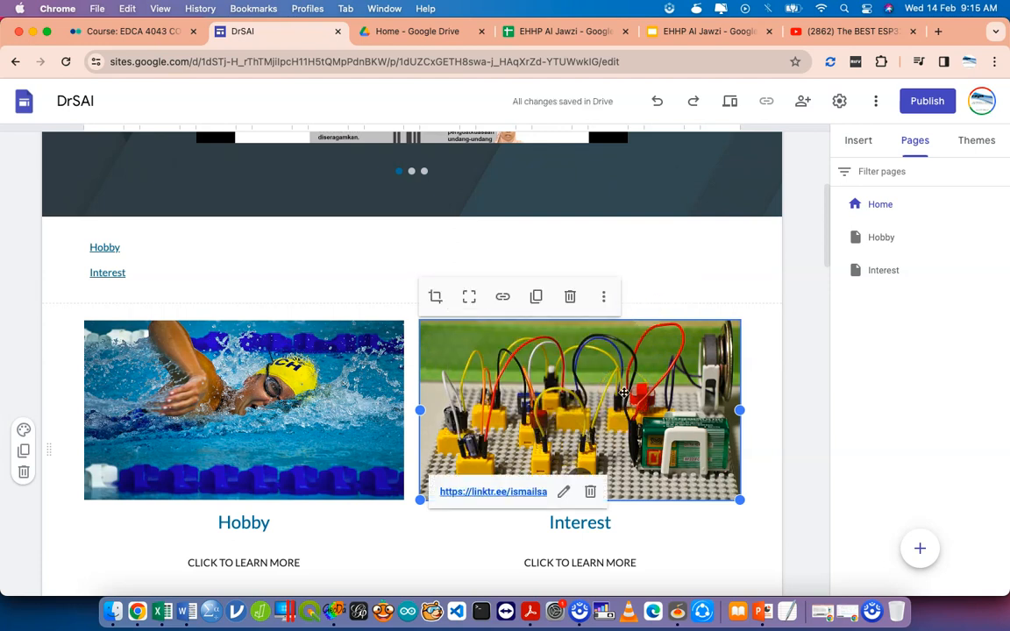
Test the circuit image's link by loading the Linktree profile in a new tab, then return to the editor.
left_click(493, 492)
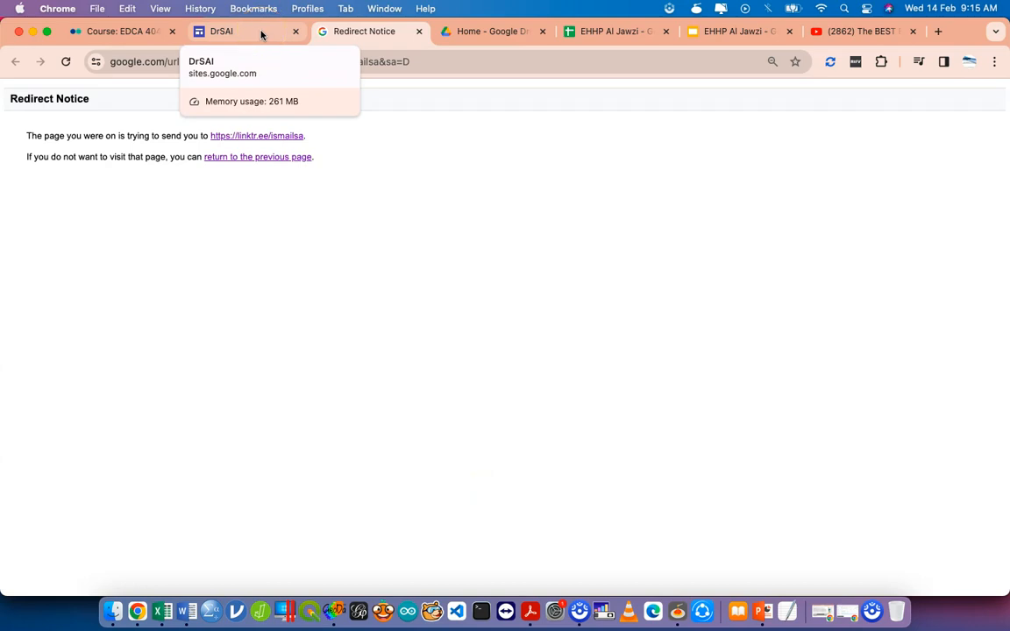
left_click(261, 33)
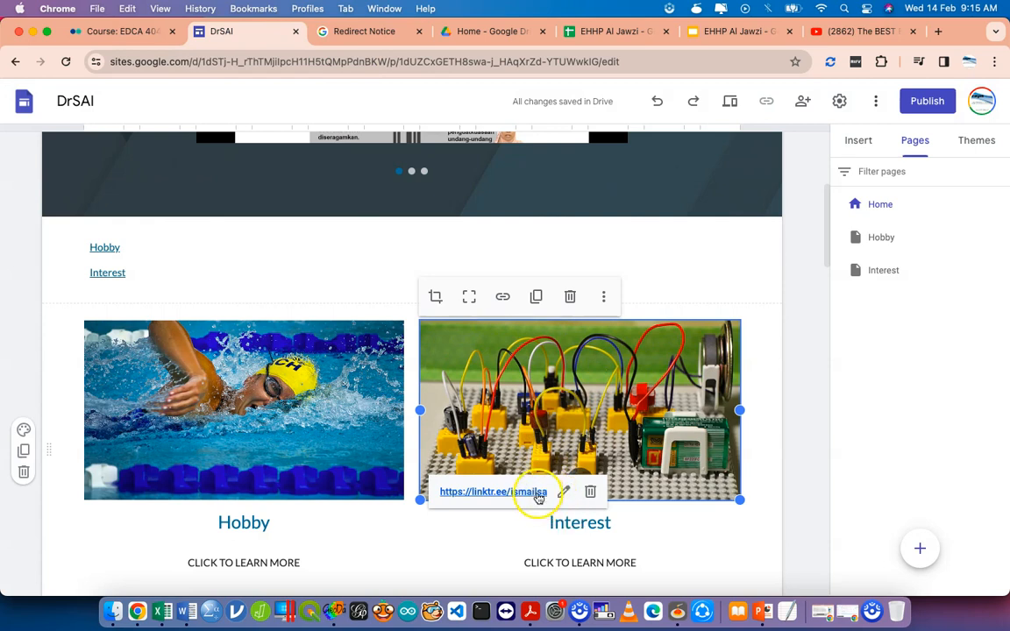
left_click(539, 494)
left_click(438, 63)
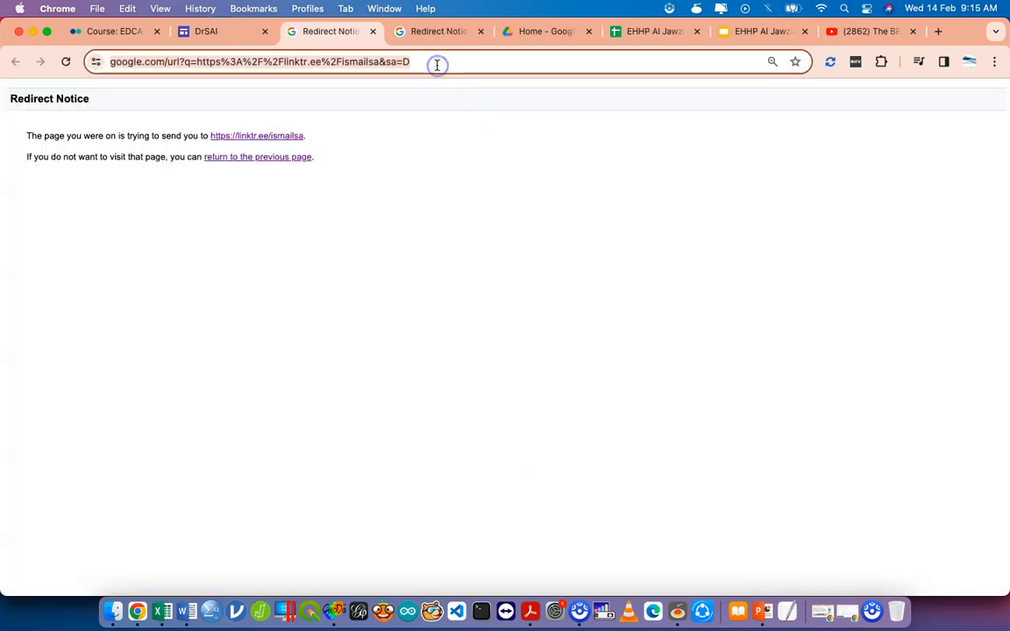
type("linktr.ee/ismailsa")
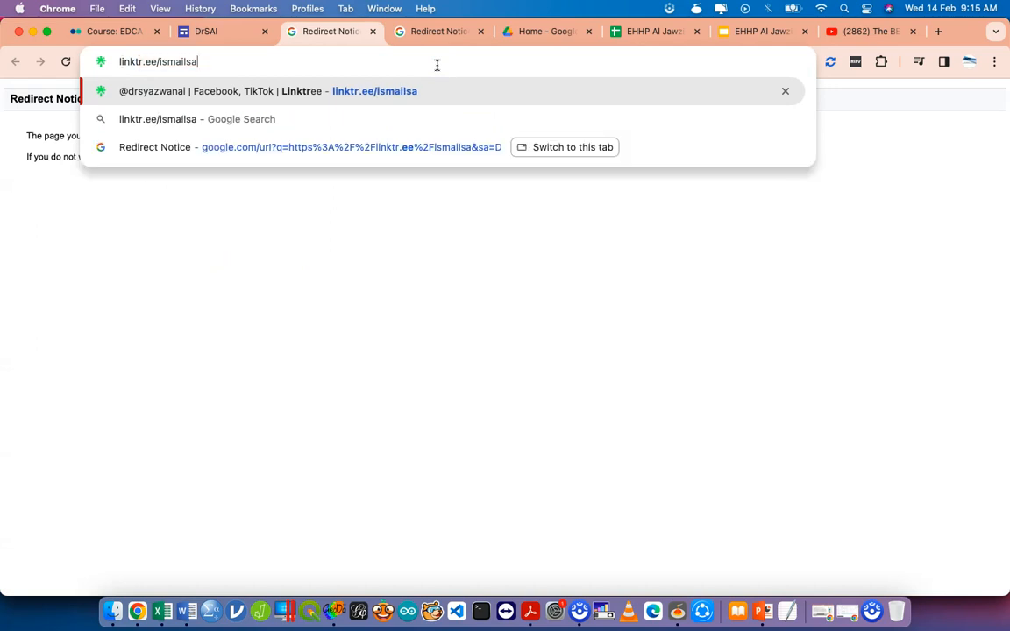
key("Return")
left_click(246, 30)
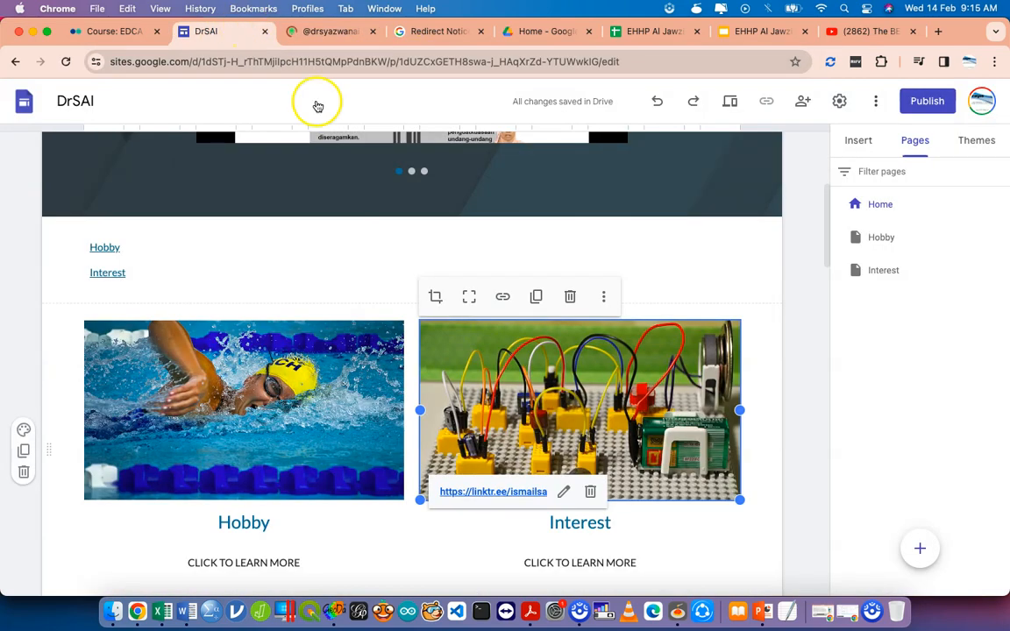
Swap the circuit image's Linktree URL for a link to the site's Interest page, then view Hobby.
left_click(565, 498)
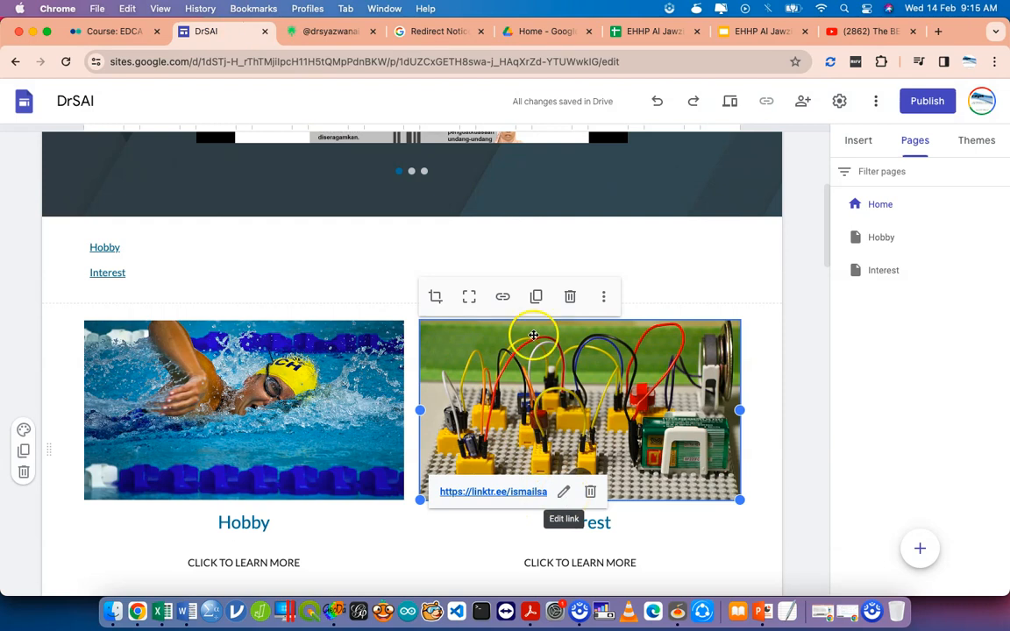
left_click(577, 303)
triple_click(577, 303)
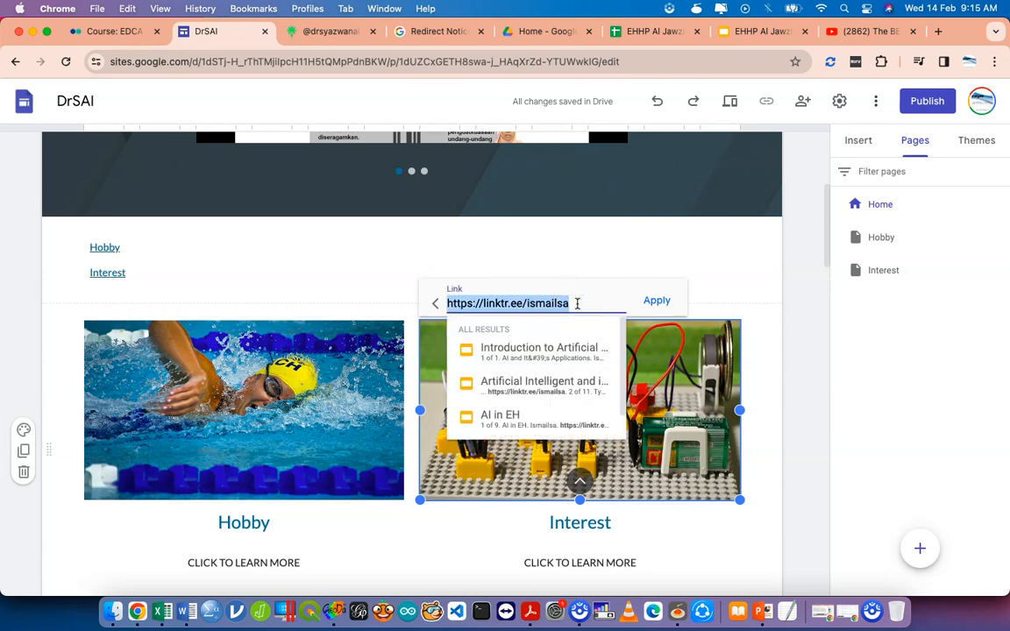
left_click(545, 427)
key("super+a")
key("BackSpace")
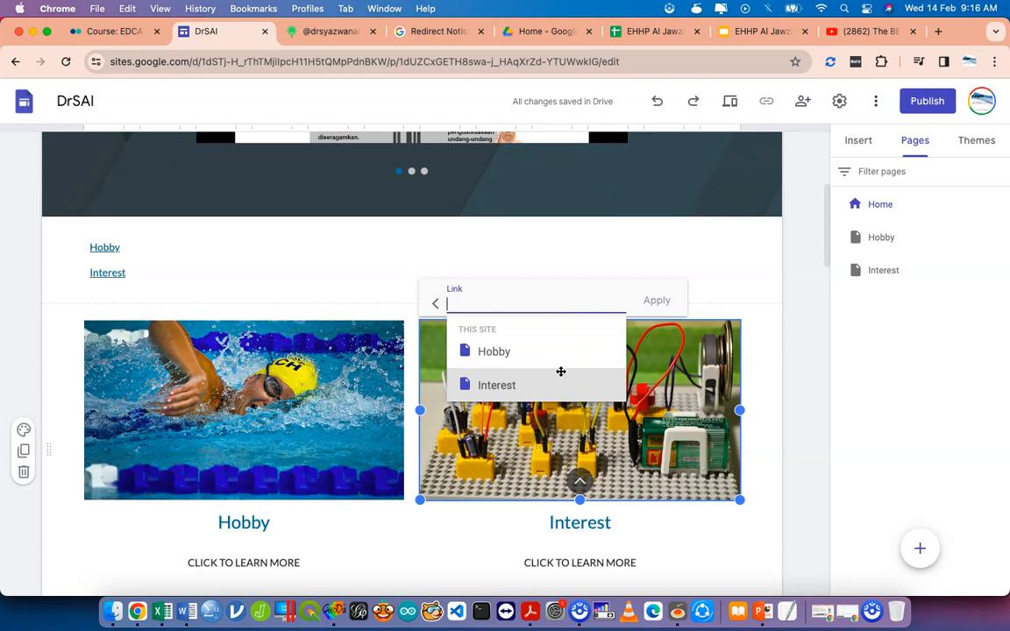
left_click(524, 385)
left_click(660, 303)
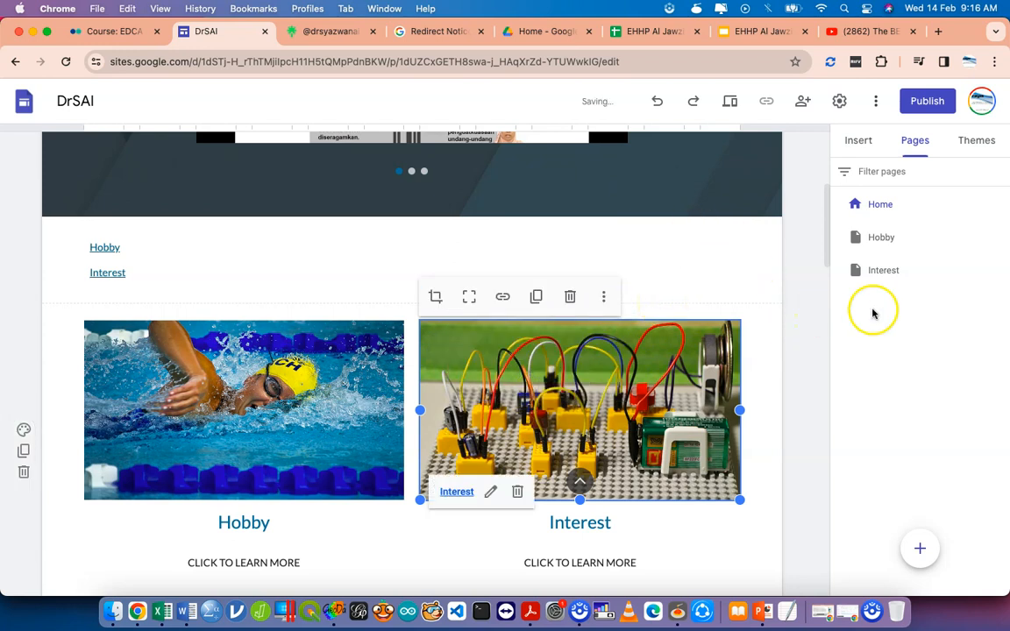
left_click(884, 242)
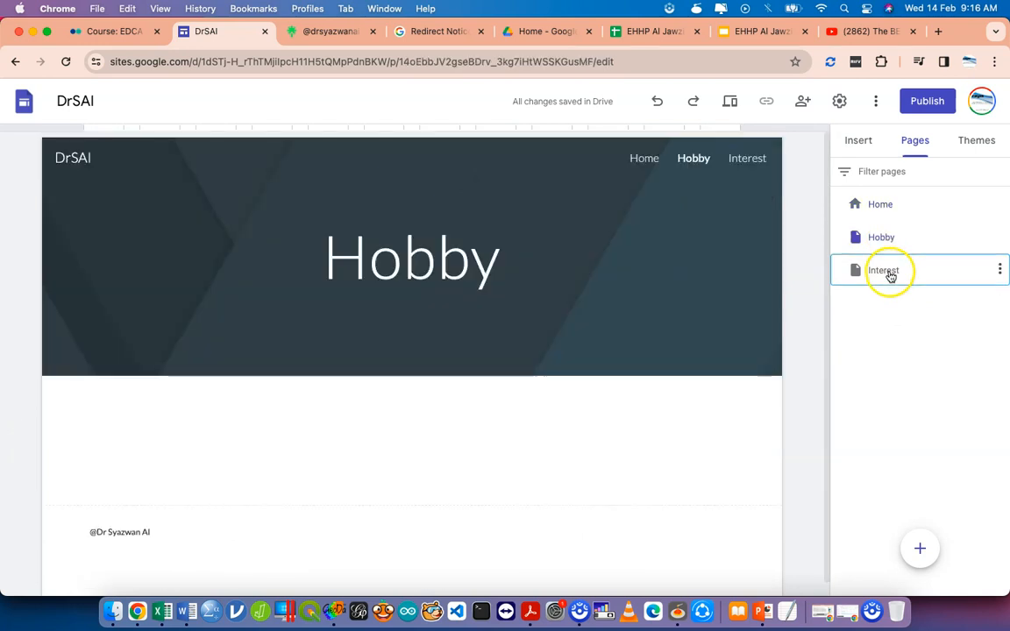
Browse the Interest, Hobby and Home pages, ending on Hobby with the Insert panel showing.
left_click(890, 272)
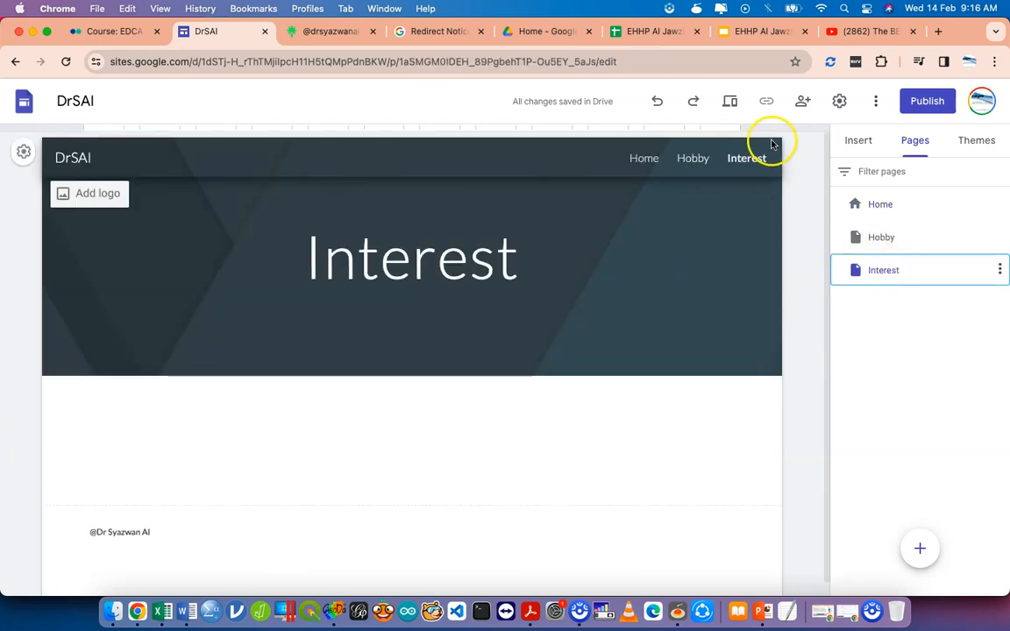
left_click(692, 160)
left_click(874, 205)
left_click(694, 159)
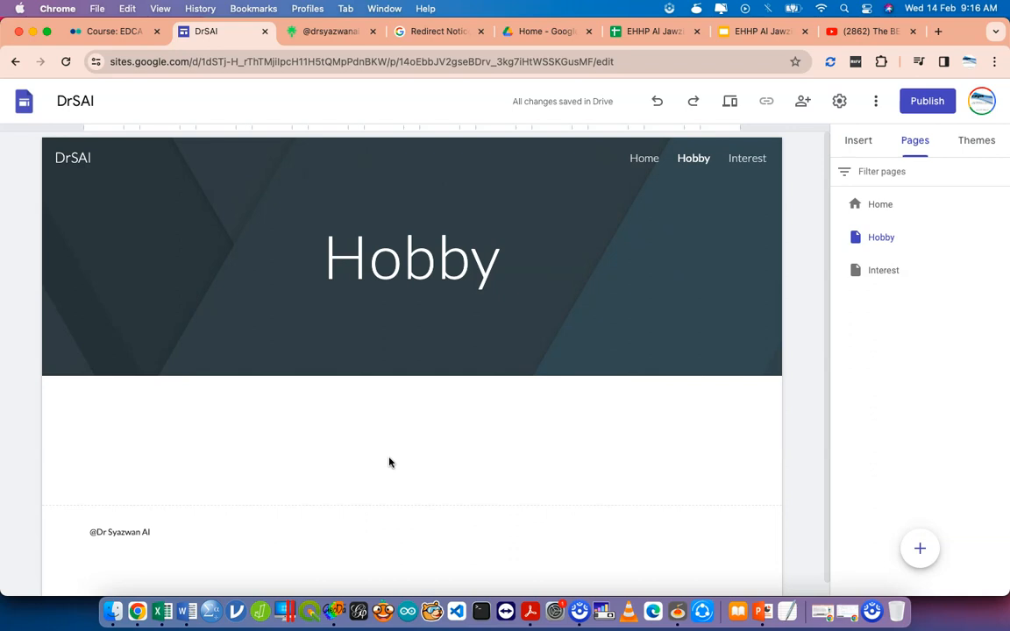
left_click(873, 273)
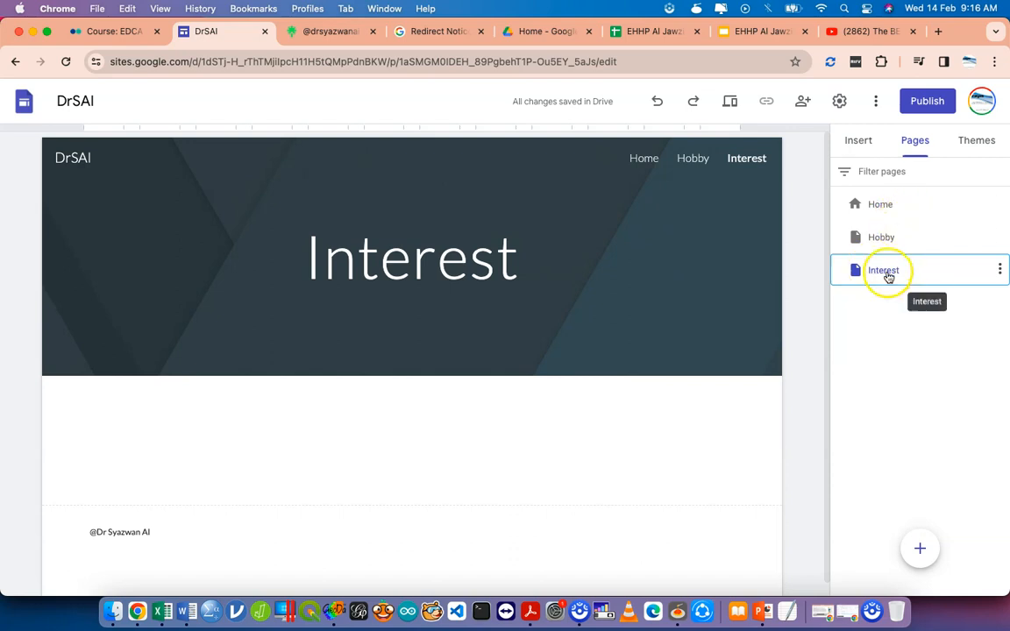
left_click(895, 249)
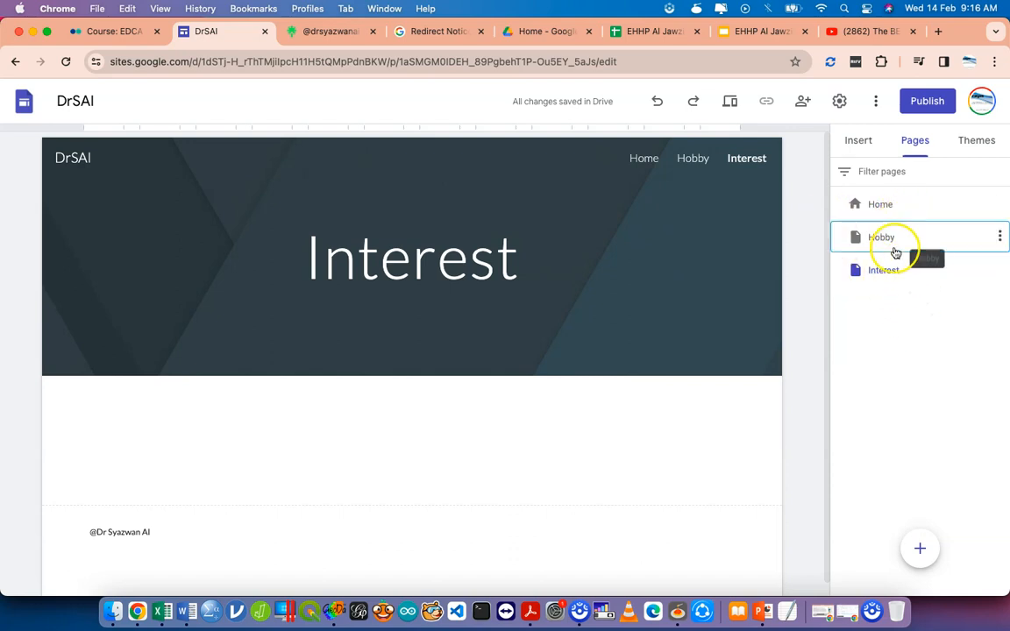
left_click(859, 145)
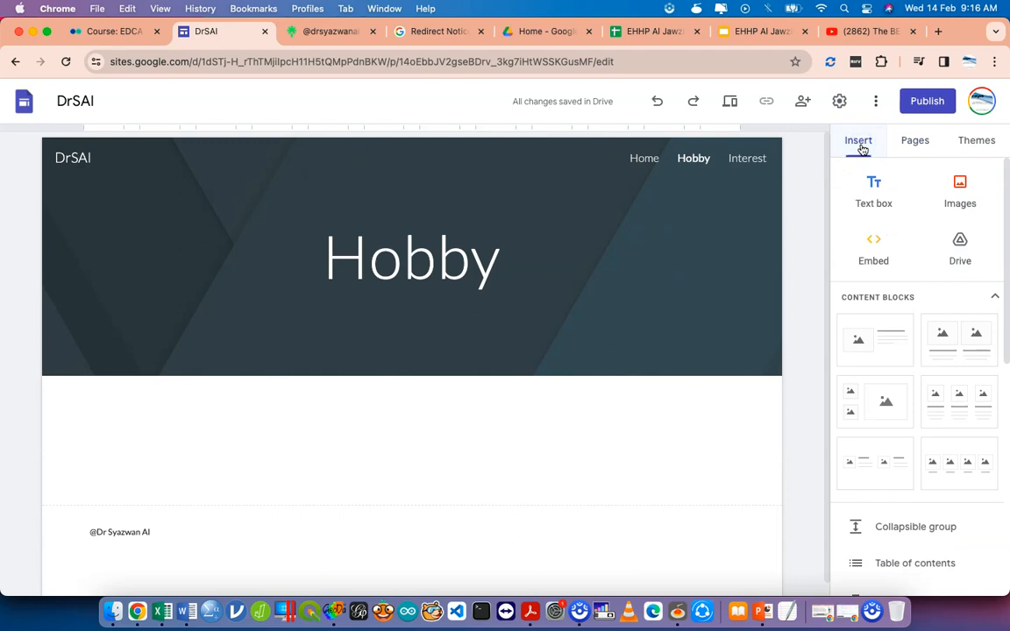
Add the three-column image-and-text block to Hobby, then switch to the Interest page.
left_click(961, 397)
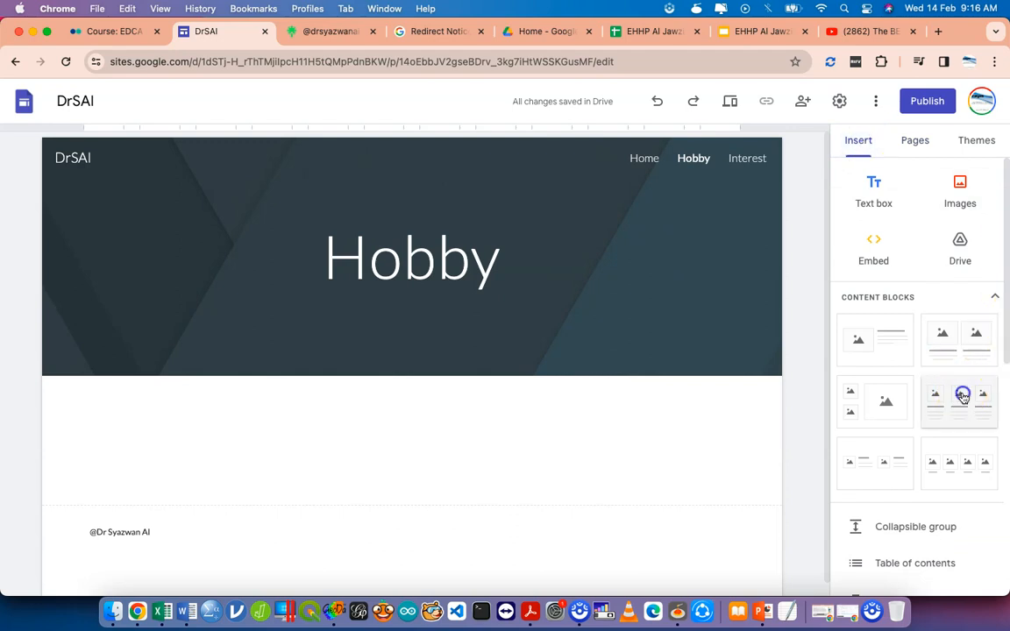
scroll(807, 412, "down", 3)
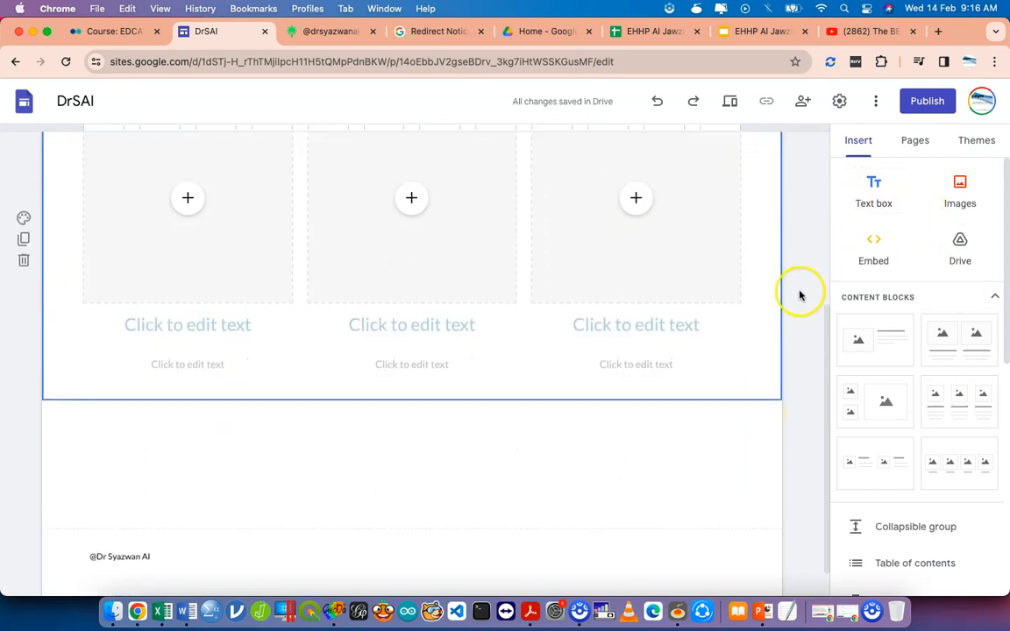
scroll(800, 295, "up", 5)
left_click(749, 158)
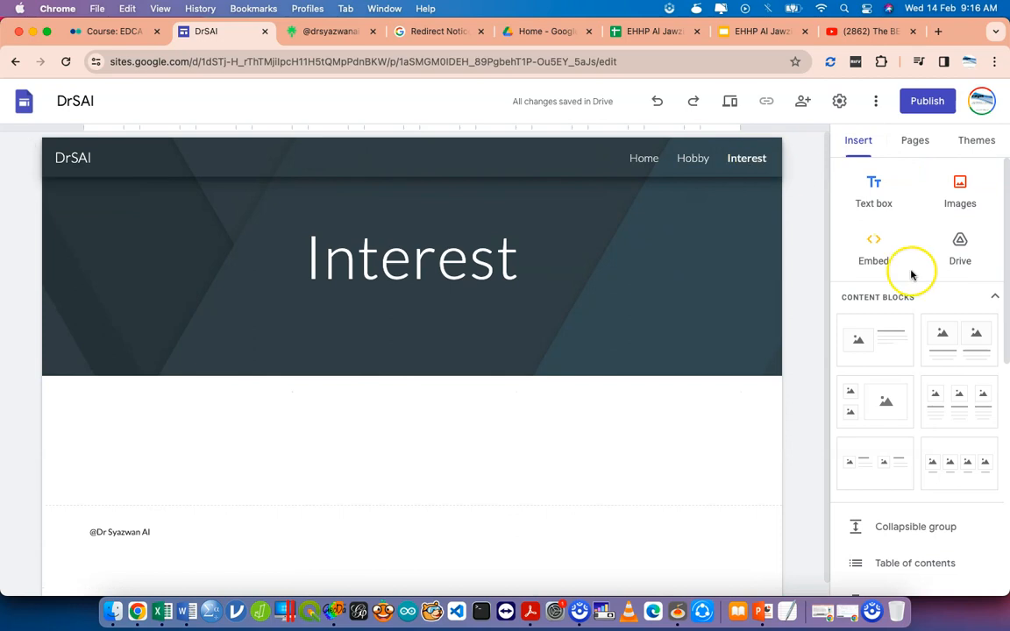
scroll(945, 503, "down", 1)
scroll(944, 501, "down", 5)
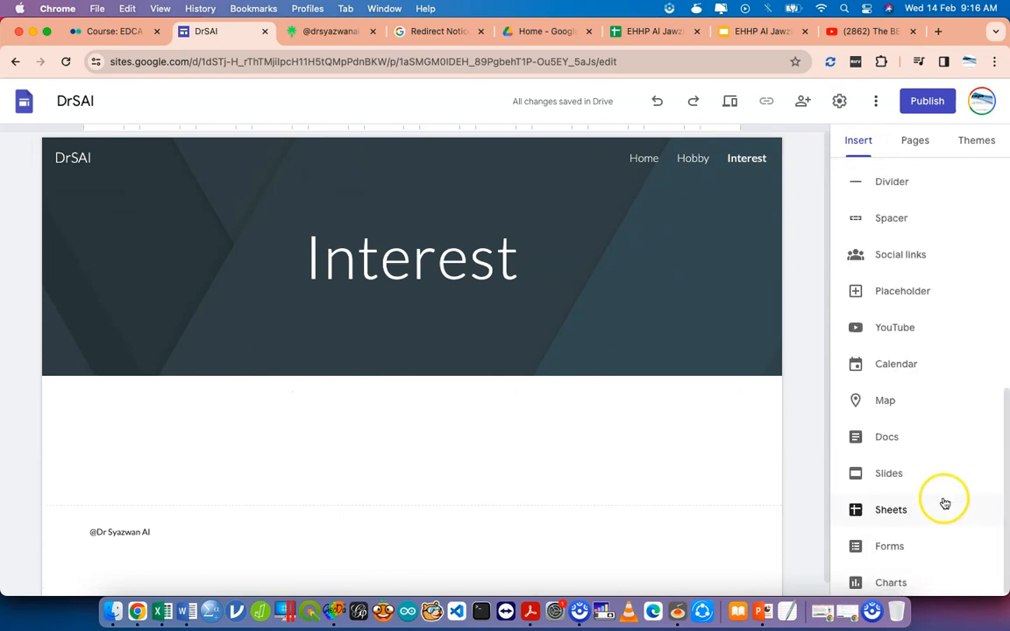
Embed the Digital Health Promotional Package slides and drag them to full content width.
left_click(889, 471)
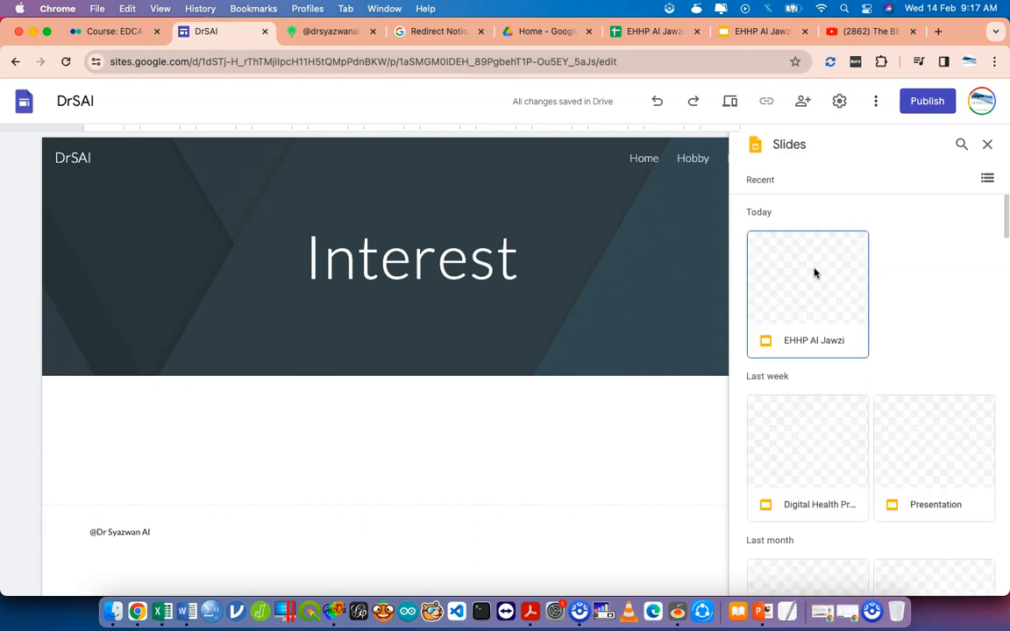
left_click(840, 429)
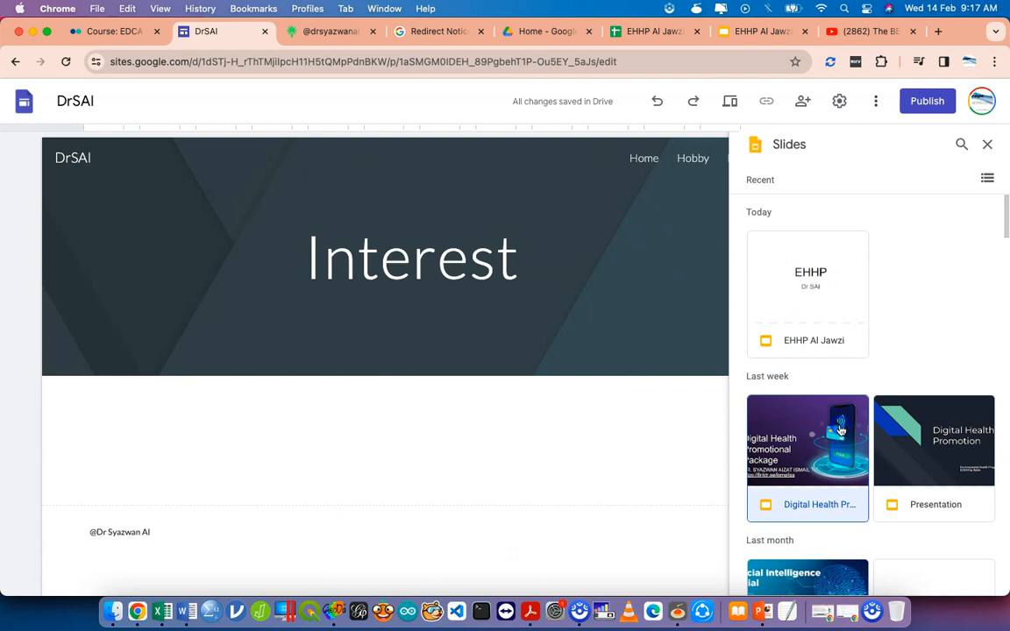
left_click(969, 582)
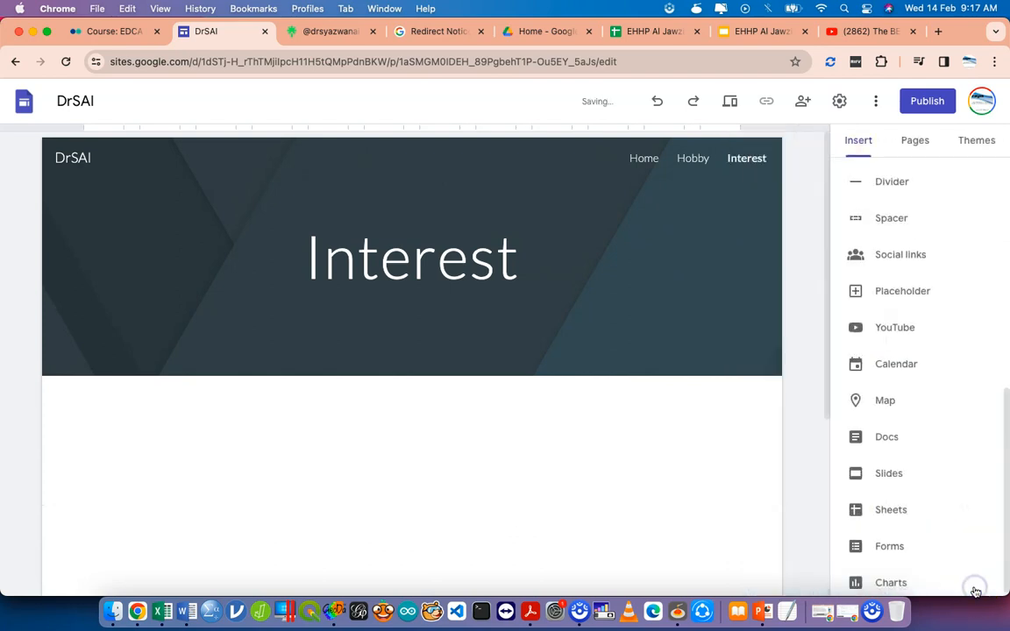
left_click_drag(403, 441, 759, 541)
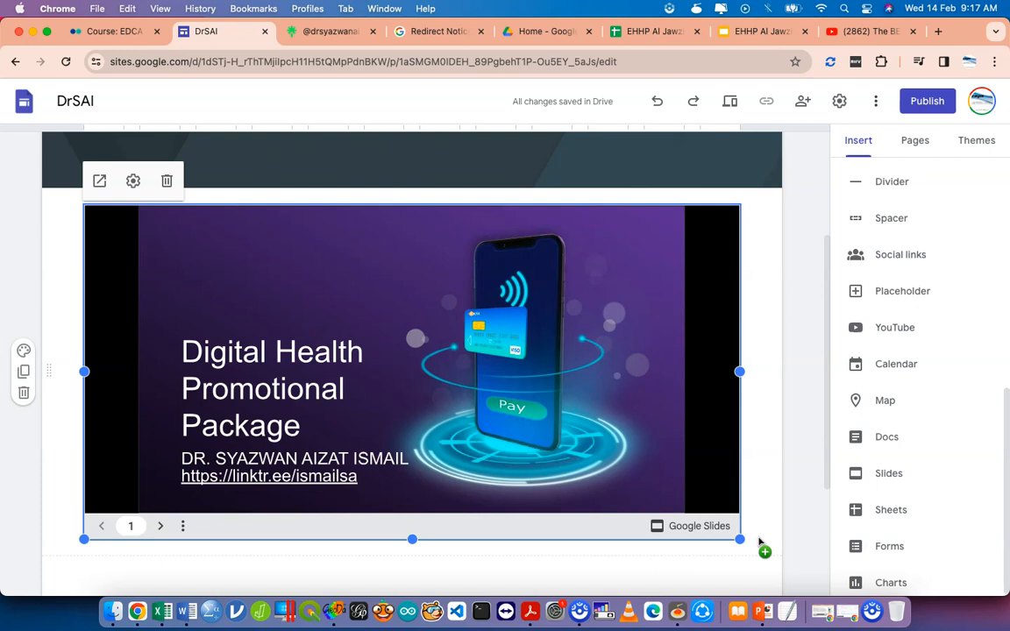
left_click(794, 221)
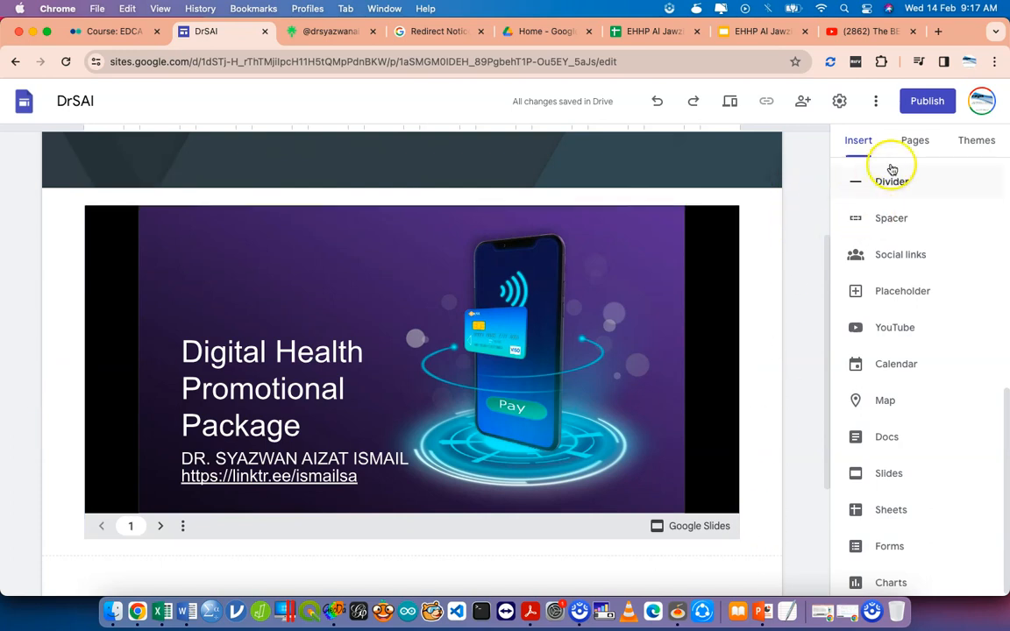
left_click(912, 138)
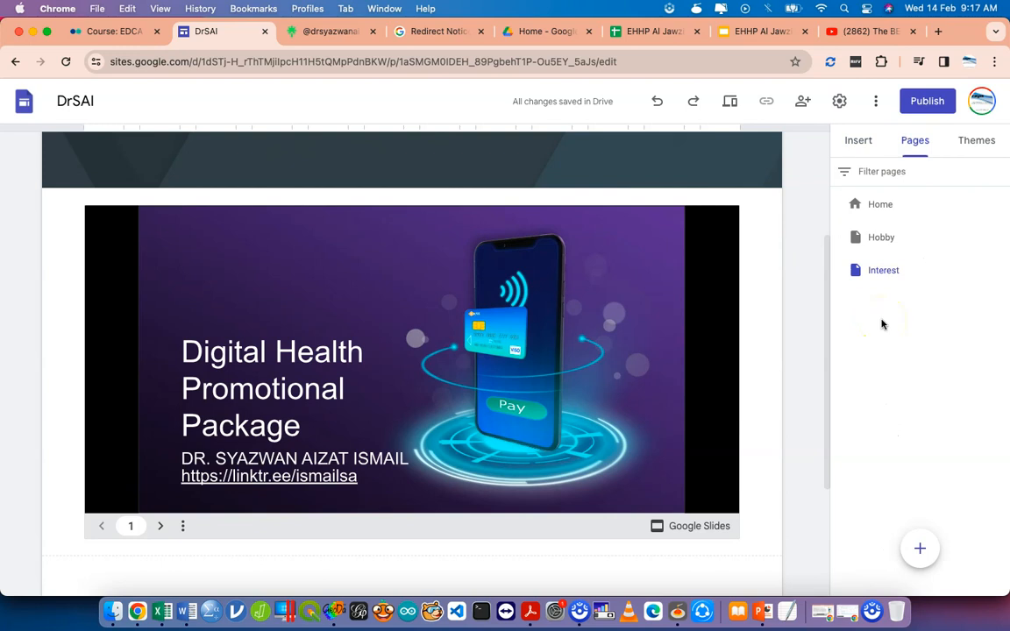
left_click(842, 166)
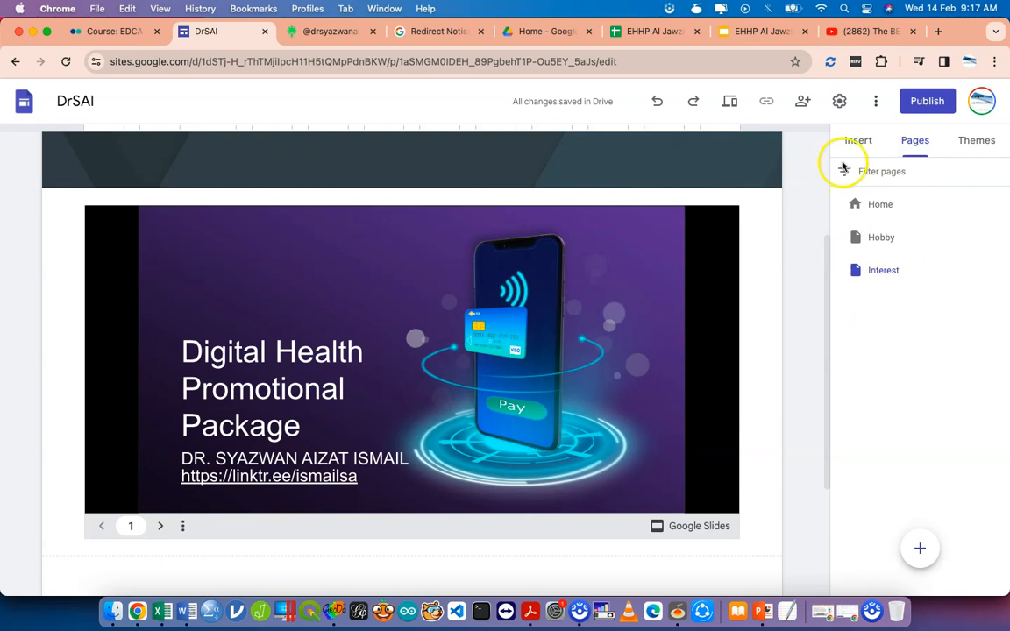